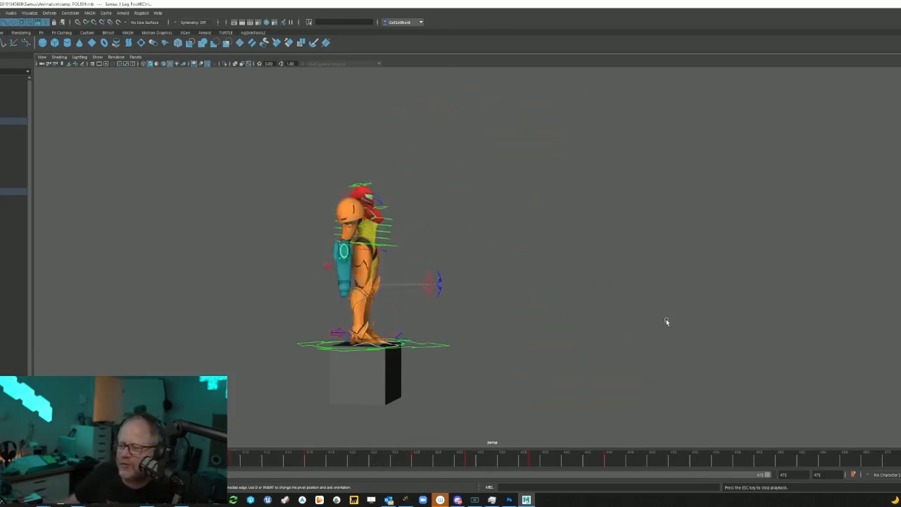
- Hide the NURBS curves in the viewport to view the character without rig controls, and show them again
alt+middle_drag(520, 308, 571, 315)
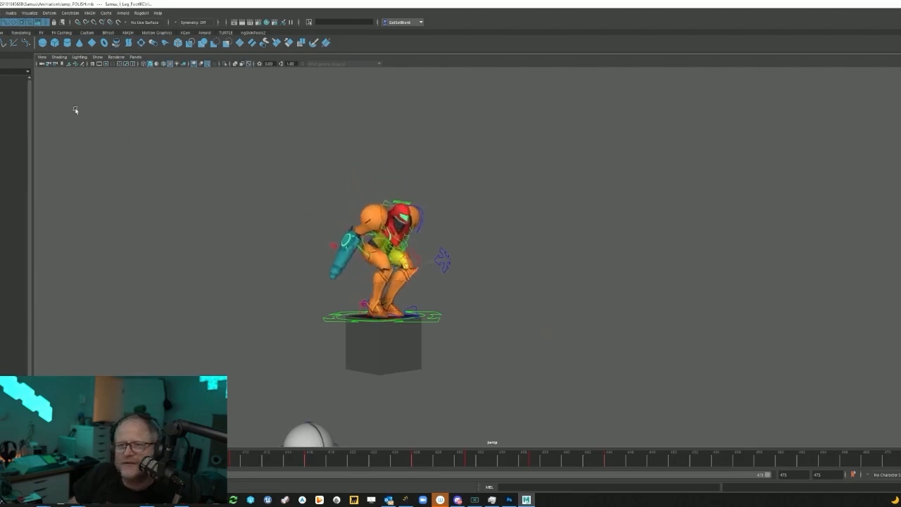
click(135, 57)
click(135, 57)
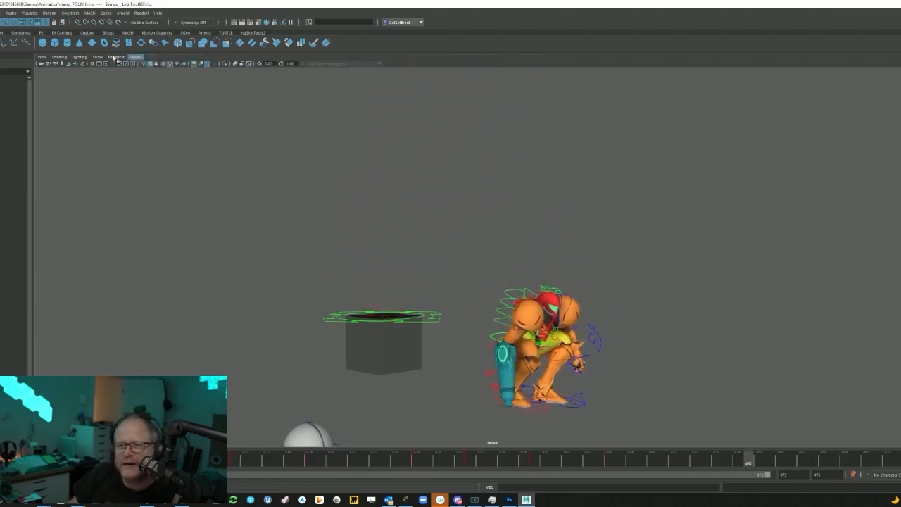
click(97, 57)
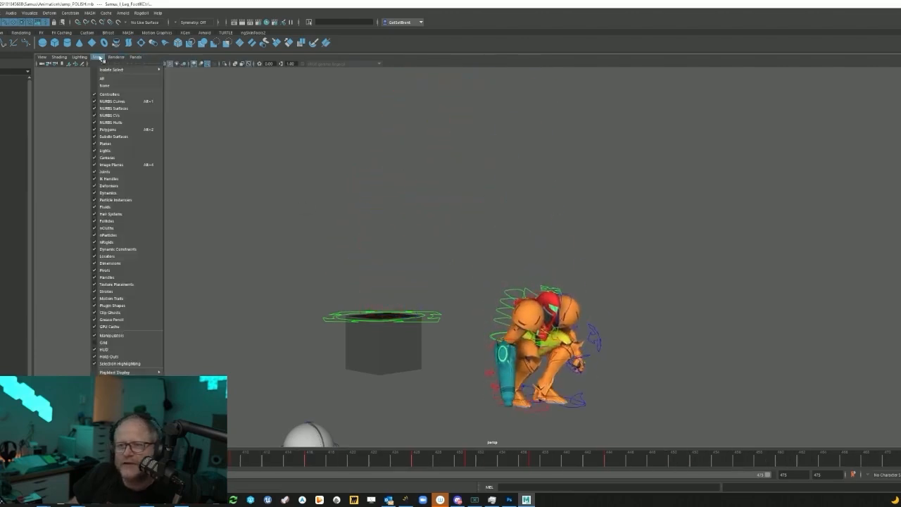
click(120, 103)
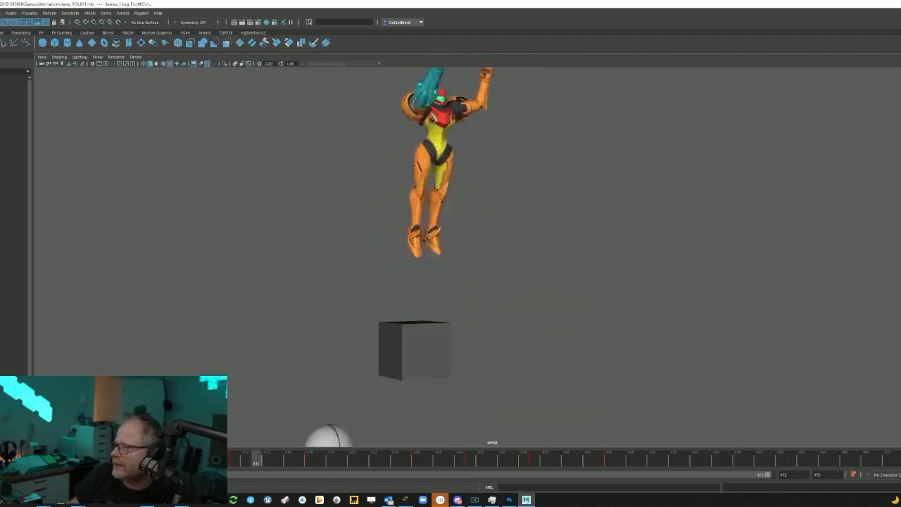
click(98, 58)
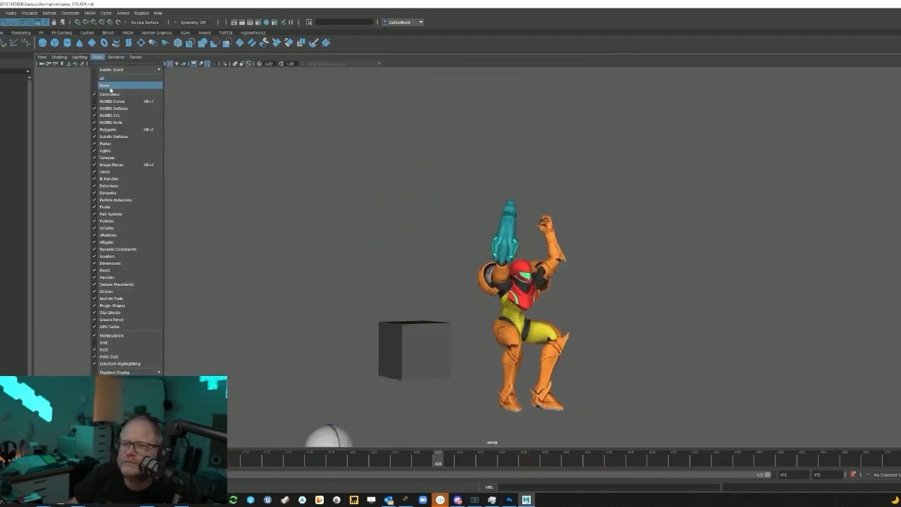
click(114, 102)
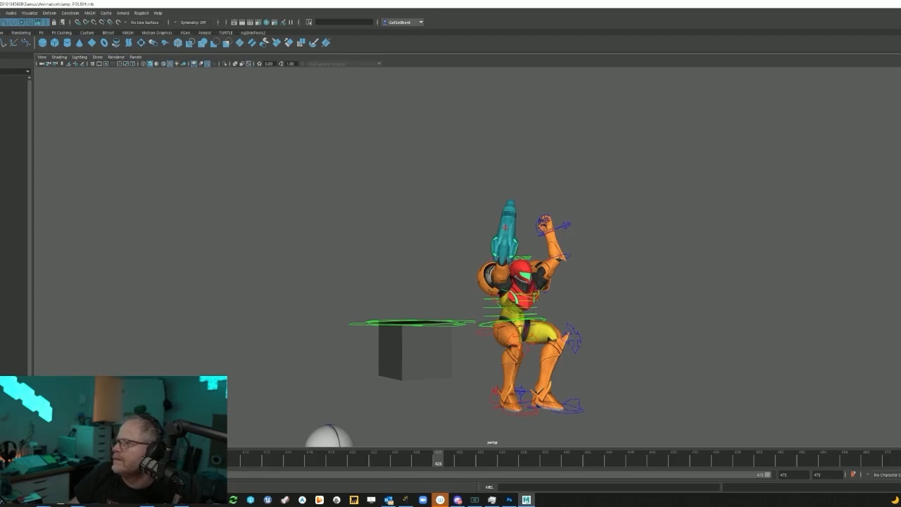
- Examine the looping jump off the box from the front and from the side, including the crouch before takeoff
alt+drag(805, 390, 863, 402)
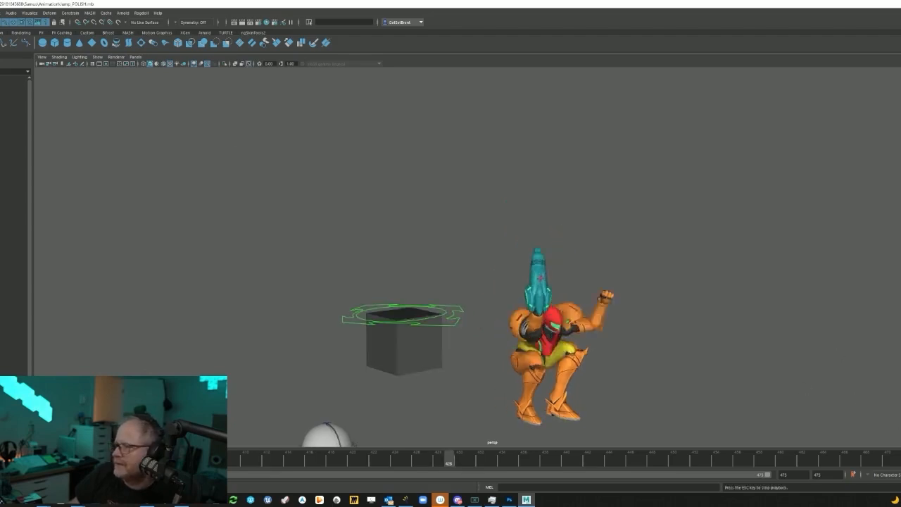
alt+drag(627, 369, 535, 345)
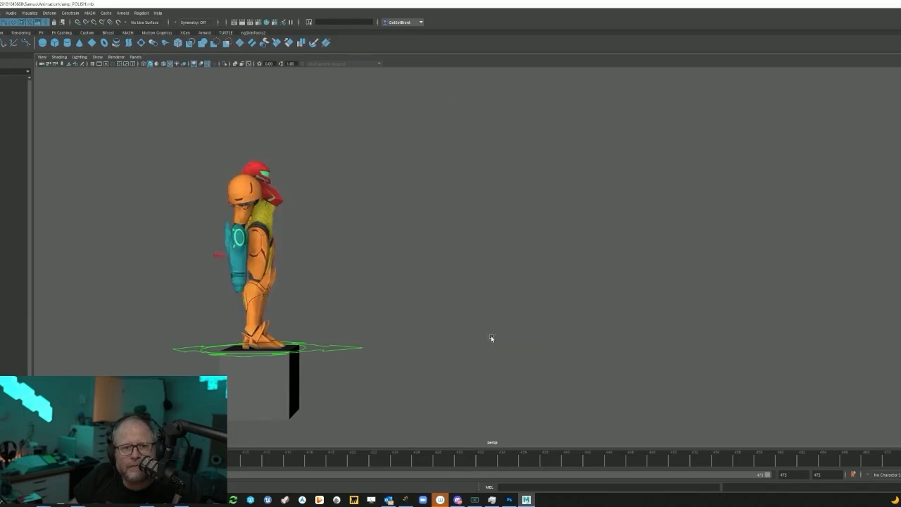
alt+middle_drag(517, 343, 572, 355)
mouse_move(572, 355)
alt+mouse_down()
mouse_move(554, 363)
mouse_move(573, 350)
alt+mouse_up()
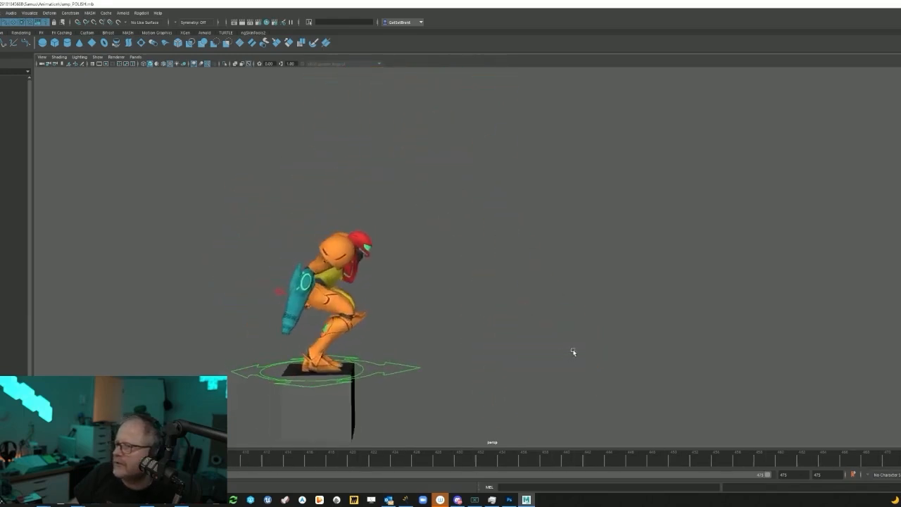
alt+middle_drag(600, 272, 582, 279)
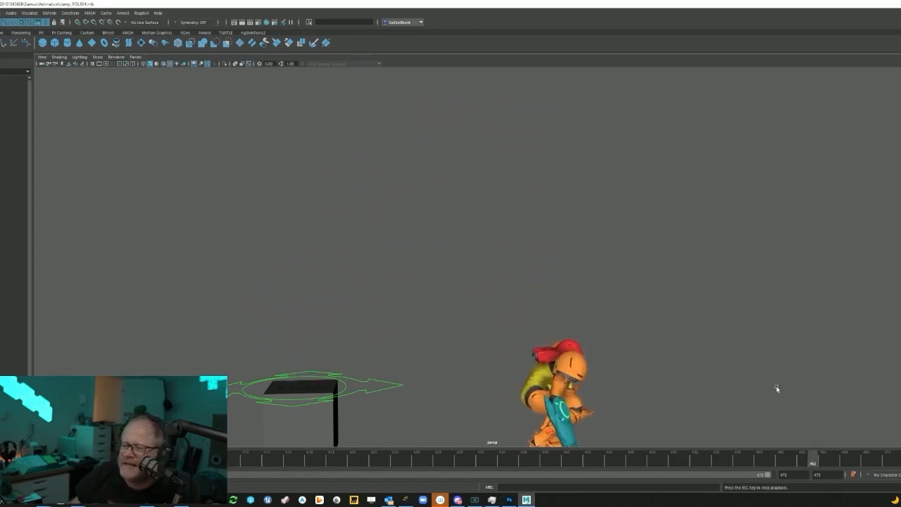
alt+middle_drag(547, 341, 524, 302)
alt+right_drag(525, 303, 483, 308)
alt+middle_drag(483, 308, 498, 327)
alt+drag(497, 327, 501, 323)
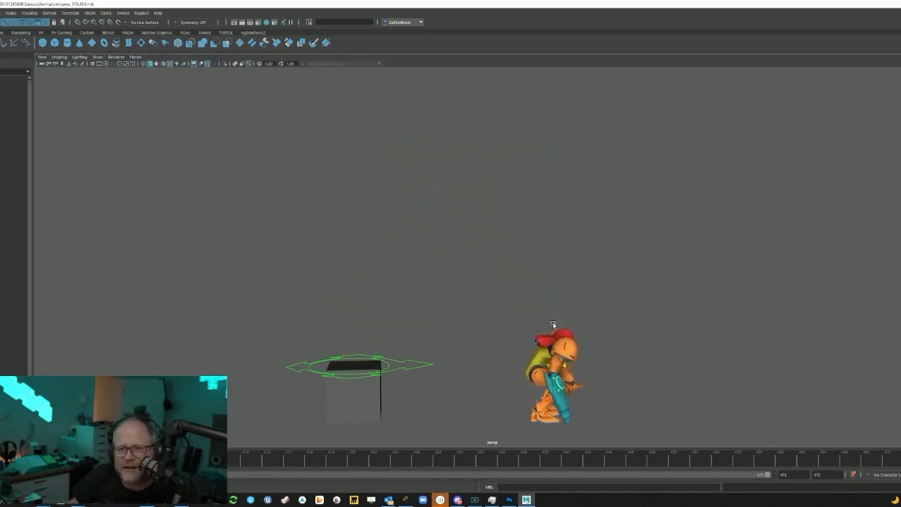
mouse_move(499, 362)
alt+mouse_down()
mouse_move(425, 347)
mouse_move(450, 344)
mouse_move(486, 358)
mouse_move(478, 339)
mouse_move(491, 346)
alt+mouse_up()
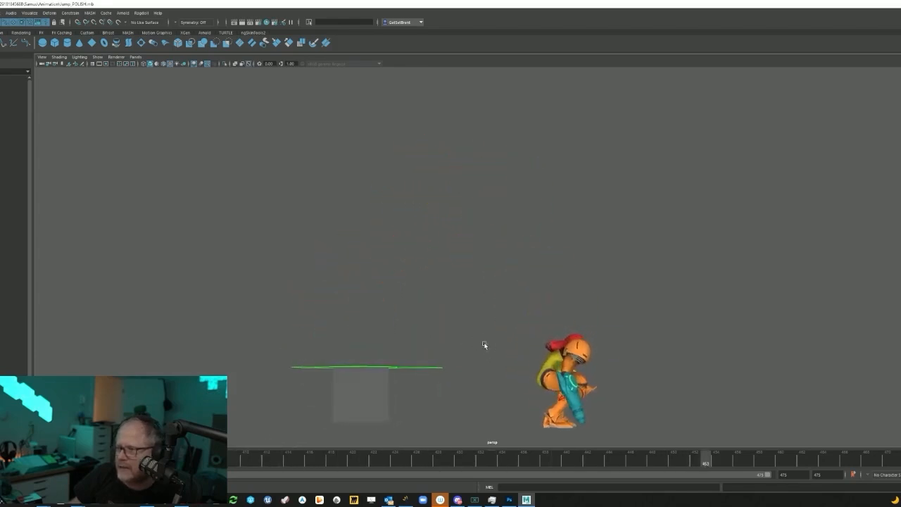
- Examine the character's landing and crouch in the looping playback from front and side angles
alt+right_drag(484, 343, 561, 360)
alt+middle_drag(561, 360, 577, 353)
alt+right_drag(578, 352, 499, 339)
alt+middle_drag(499, 339, 525, 354)
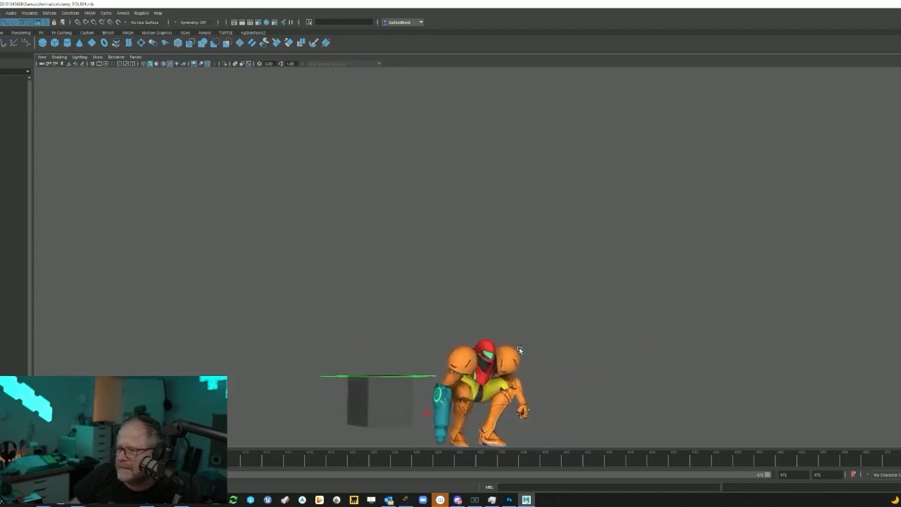
alt+drag(555, 351, 539, 344)
alt+right_drag(547, 342, 587, 358)
alt+drag(587, 358, 607, 356)
alt+middle_drag(606, 356, 560, 371)
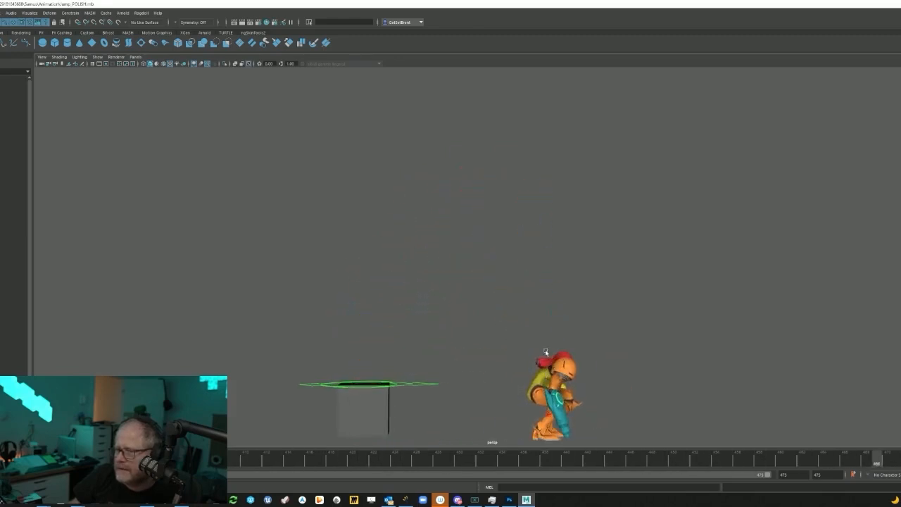
alt+middle_drag(514, 376, 549, 373)
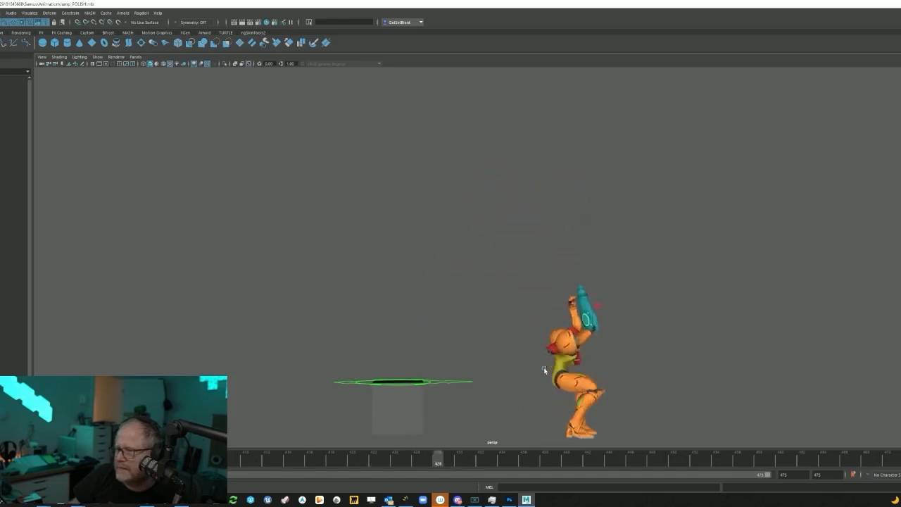
alt+middle_drag(625, 369, 565, 358)
alt+drag(565, 359, 581, 348)
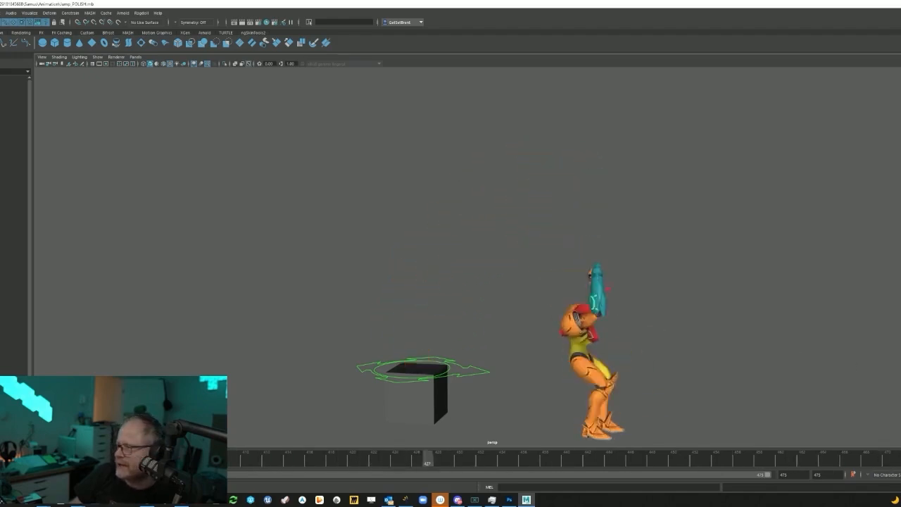
- Examine the arm swing and body arc through takeoff, flight and landing in the looping jump
alt+drag(730, 316, 633, 299)
alt+drag(547, 318, 577, 324)
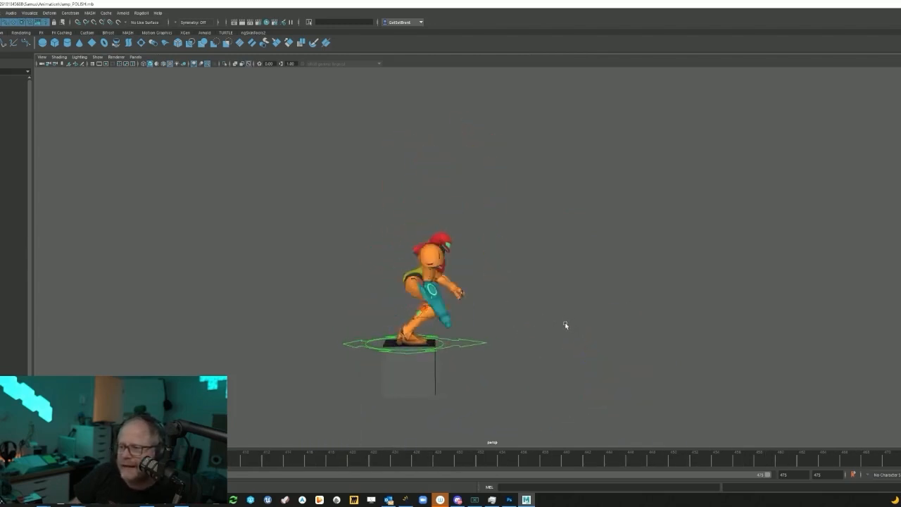
alt+middle_drag(626, 324, 580, 322)
alt+drag(580, 322, 571, 319)
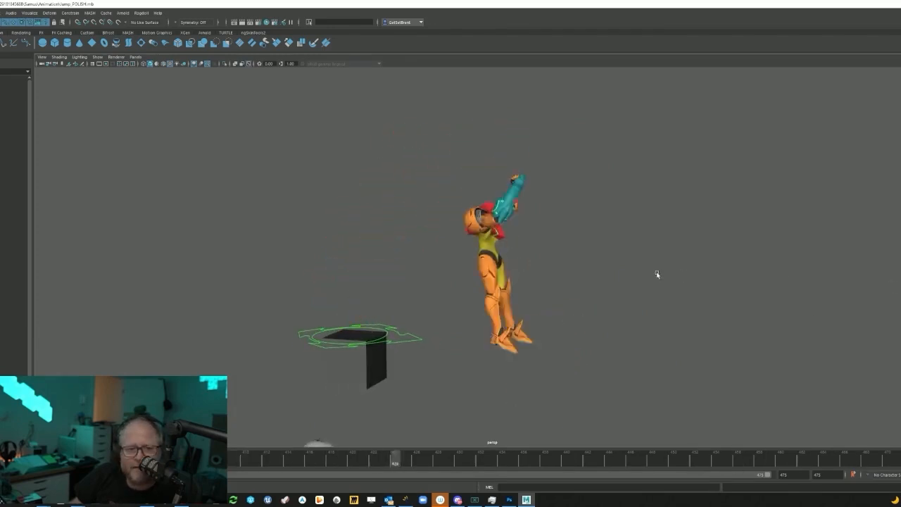
alt+middle_drag(560, 310, 548, 332)
alt+drag(548, 332, 538, 324)
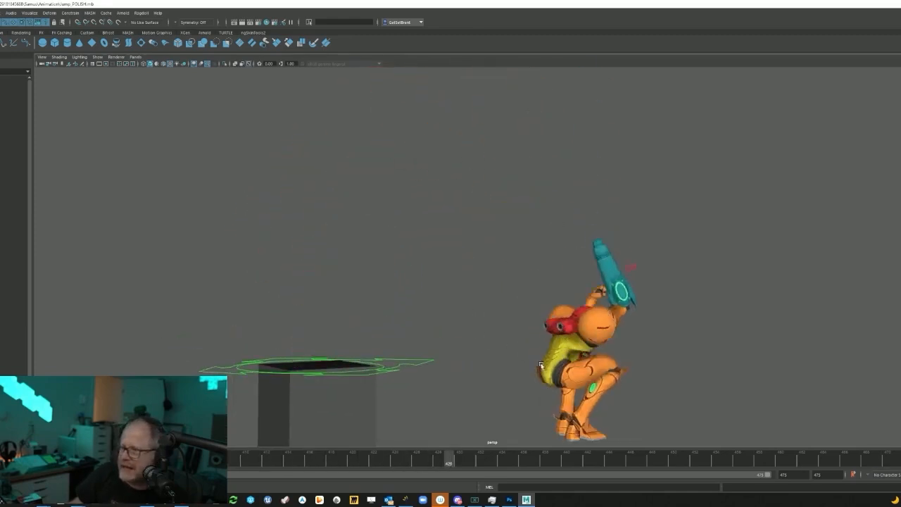
alt+right_drag(541, 365, 519, 380)
alt+drag(519, 381, 424, 373)
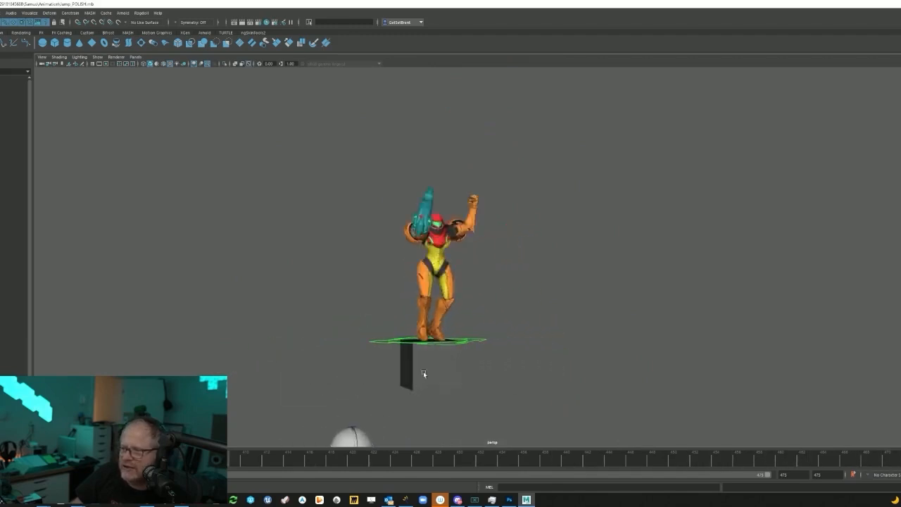
alt+middle_drag(427, 334, 328, 373)
alt+drag(329, 373, 378, 374)
alt+middle_drag(378, 374, 343, 338)
- Scrub through the takeoff between frames 409 and 419 to examine the raised arms and tucked legs
click(857, 456)
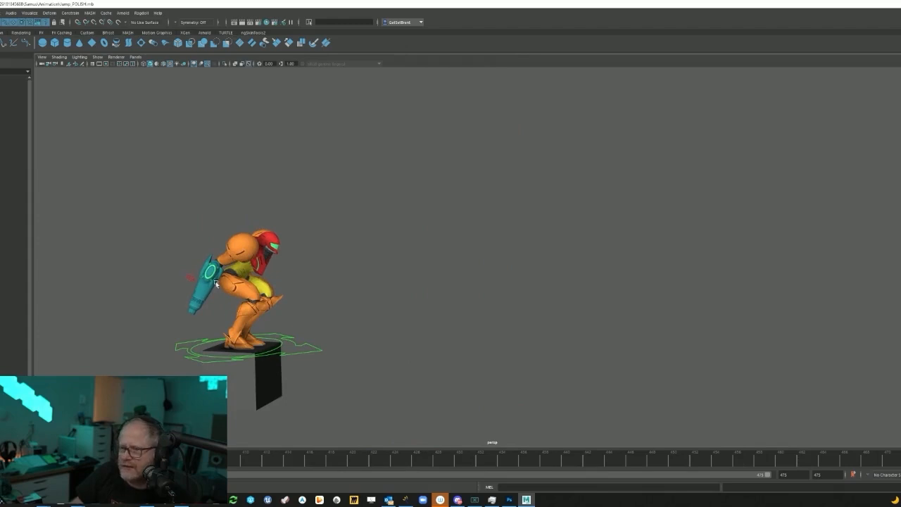
alt+middle_drag(360, 189, 415, 199)
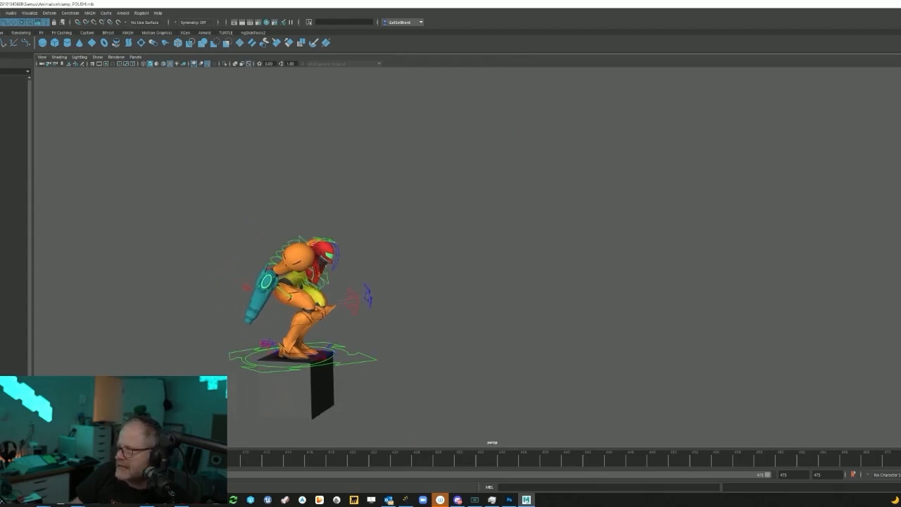
drag(286, 456, 341, 460)
alt+middle_drag(431, 244, 425, 345)
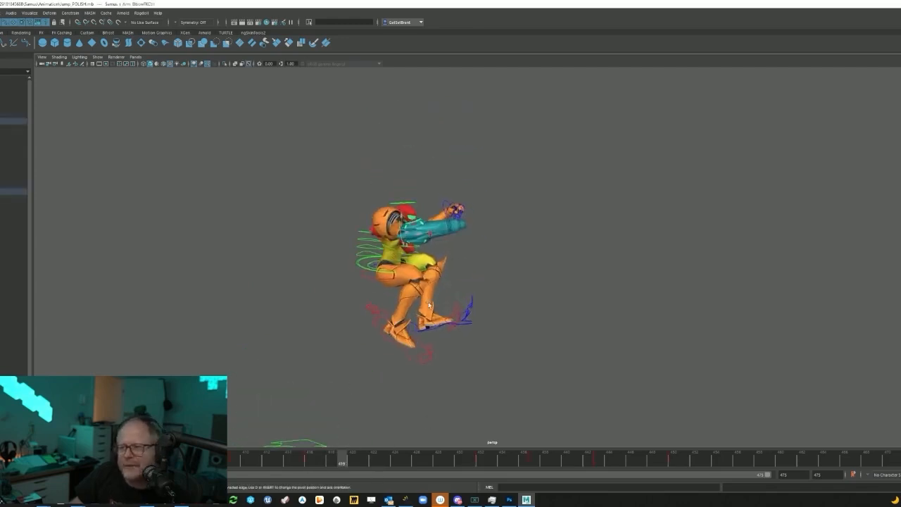
alt+drag(481, 291, 429, 386)
drag(346, 459, 308, 464)
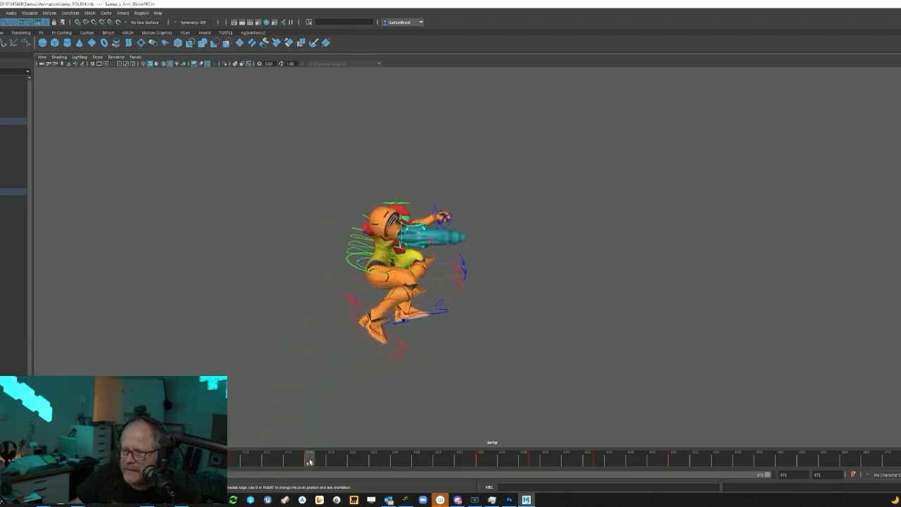
mouse_move(234, 459)
mouse_down()
mouse_move(291, 459)
mouse_move(236, 458)
mouse_up()
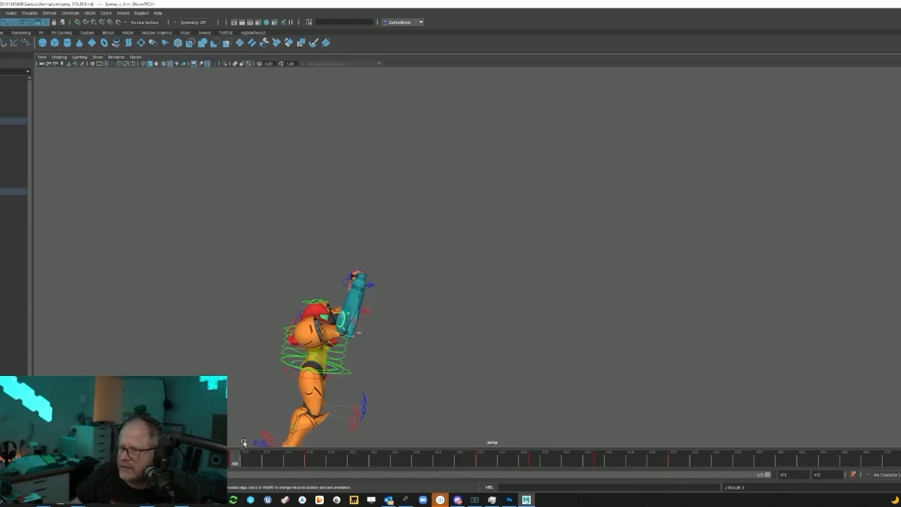
- Compare the arm cannon's pose at frame 409 with the airborne frames that follow, viewing it up close
alt+middle_drag(331, 354, 371, 329)
alt+right_drag(385, 312, 478, 317)
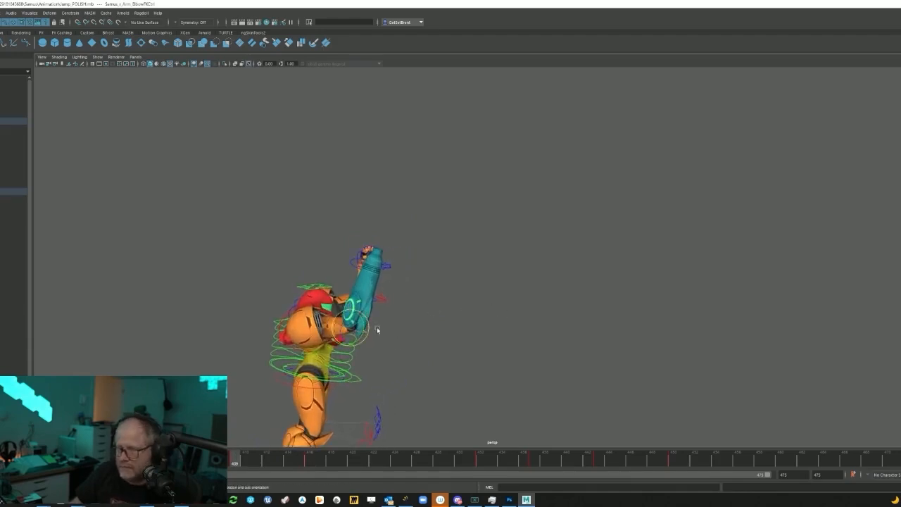
alt+middle_drag(400, 378, 456, 327)
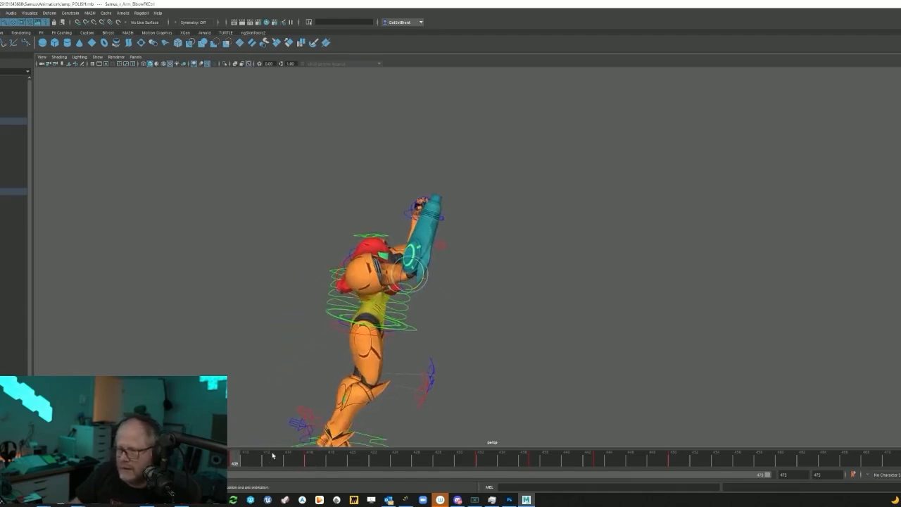
drag(308, 461, 313, 459)
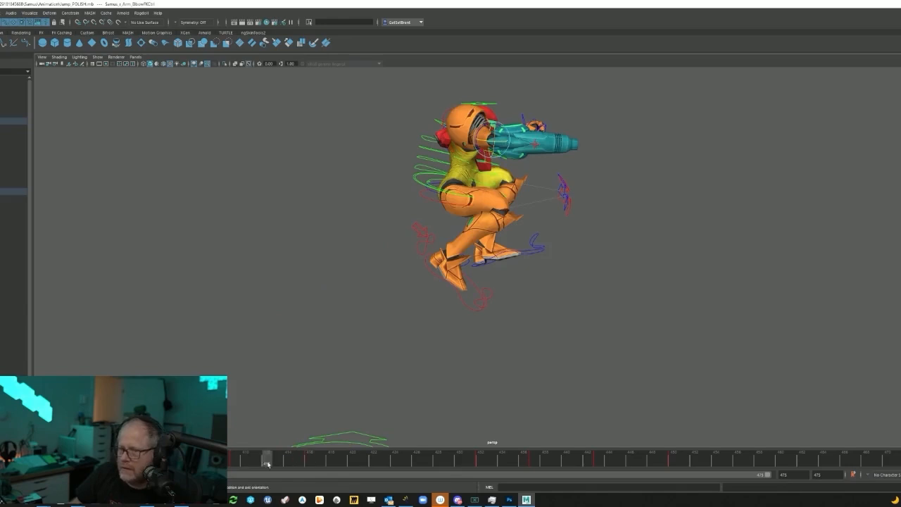
drag(315, 456, 233, 461)
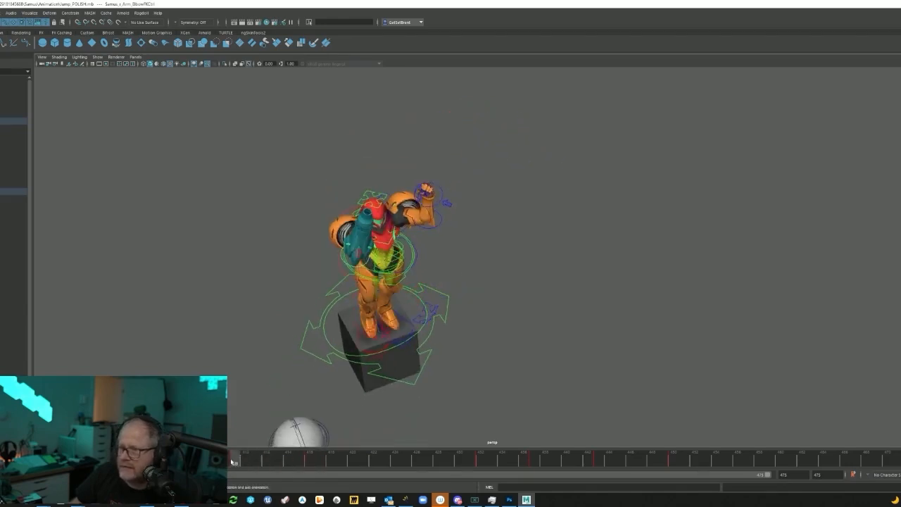
click(310, 461)
drag(310, 460, 232, 461)
scroll(369, 384, up, 3)
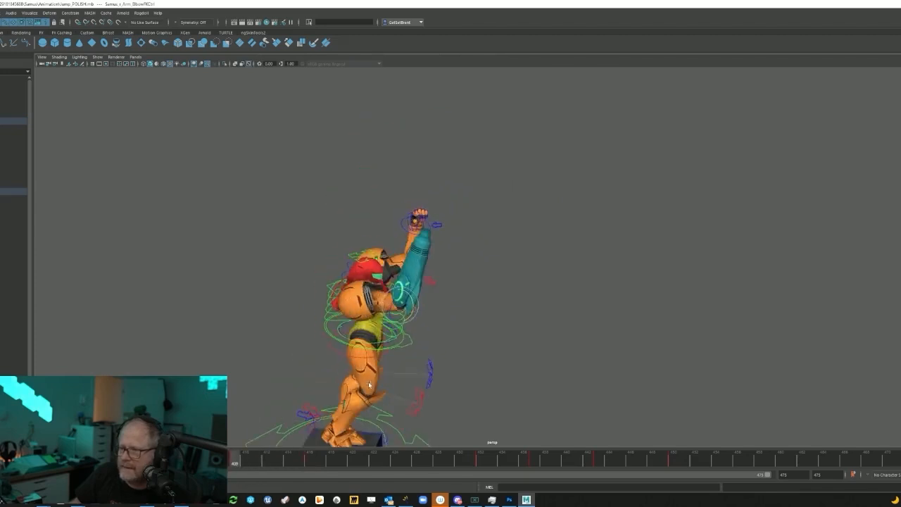
key(period)
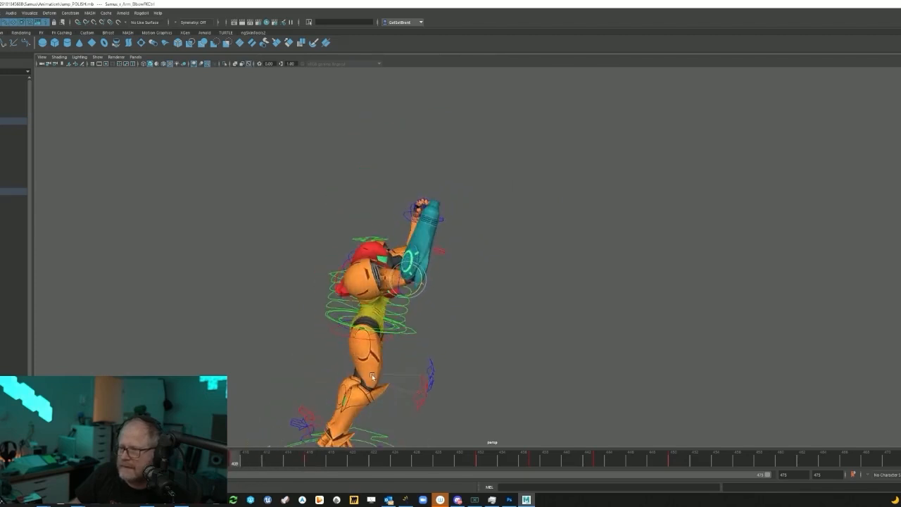
key(period)
key(period)
- Compare the raised arm poses at frames 409 and 410 from the side and the front
mouse_move(244, 459)
mouse_down()
mouse_move(301, 456)
mouse_move(239, 458)
mouse_up()
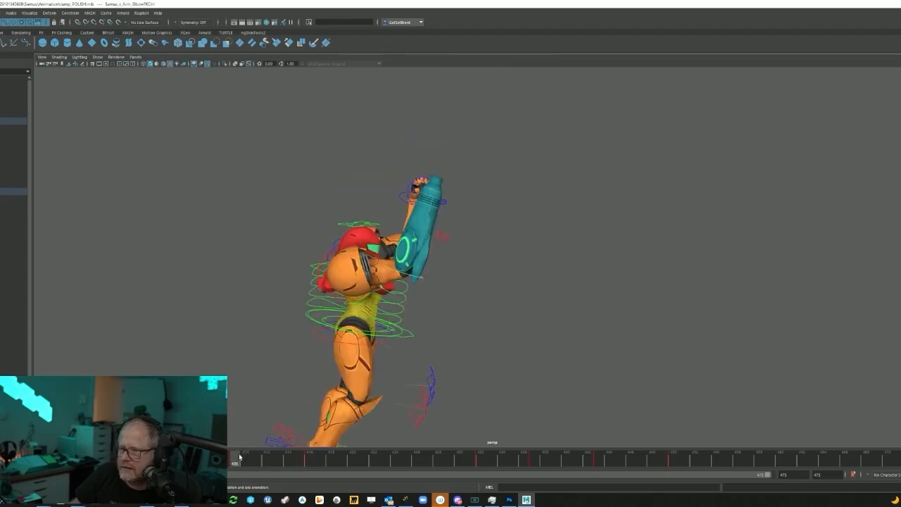
key(period)
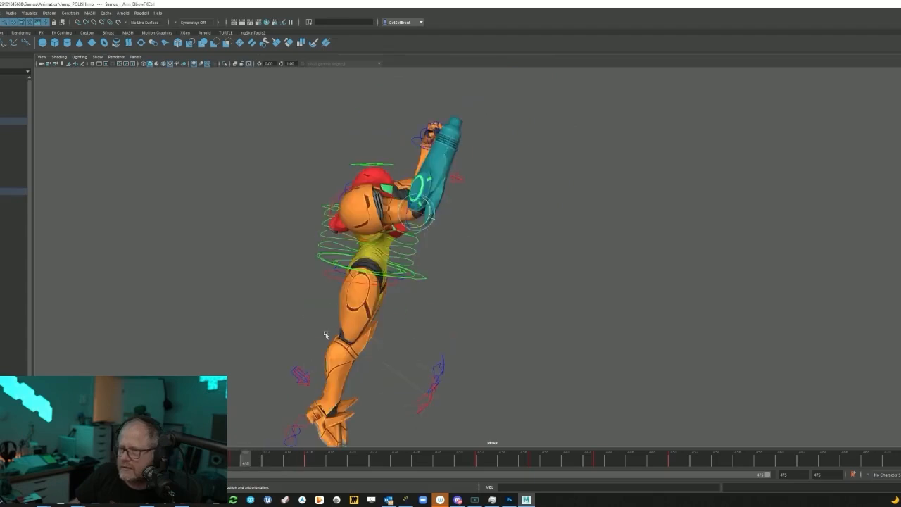
key(comma)
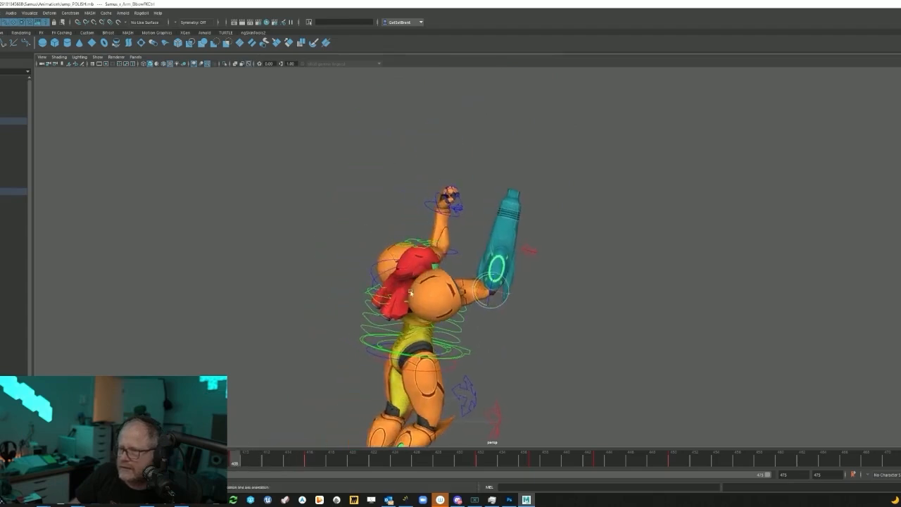
alt+drag(450, 329, 440, 286)
- Rotate the right shoulder control at frame 409 to lower the raised arm cannon in front of the body
click(440, 285)
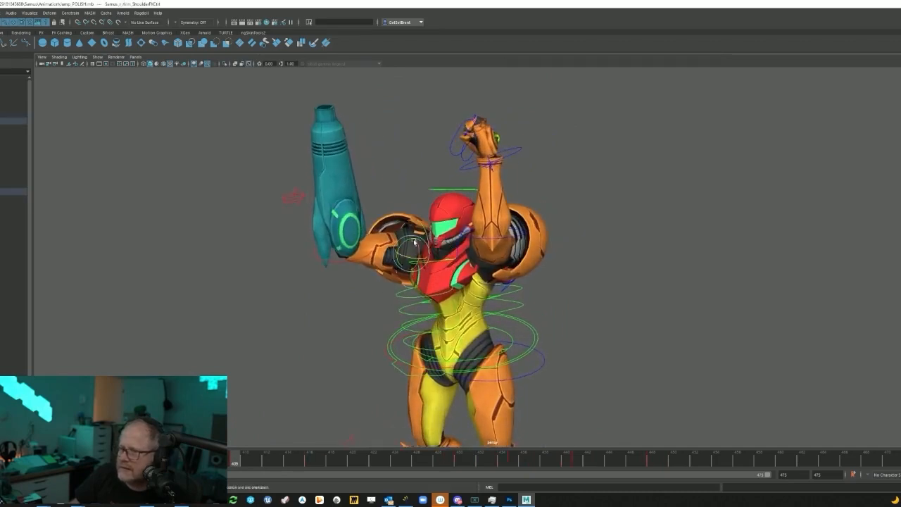
key(period)
key(comma)
mouse_move(368, 338)
alt+mouse_down()
mouse_move(352, 331)
mouse_move(371, 345)
mouse_move(265, 454)
mouse_move(227, 461)
mouse_move(245, 461)
alt+mouse_up()
alt+drag(393, 391, 343, 414)
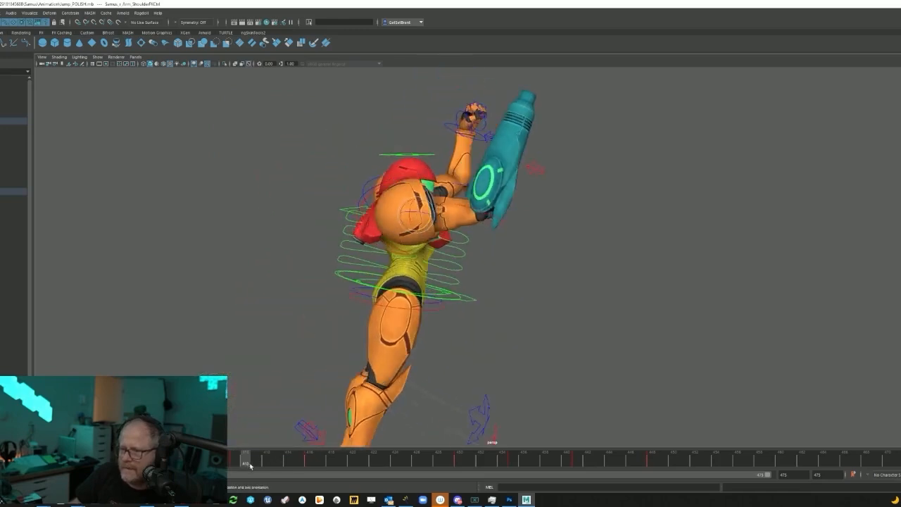
drag(247, 464, 288, 454)
alt+drag(334, 417, 390, 340)
click(235, 461)
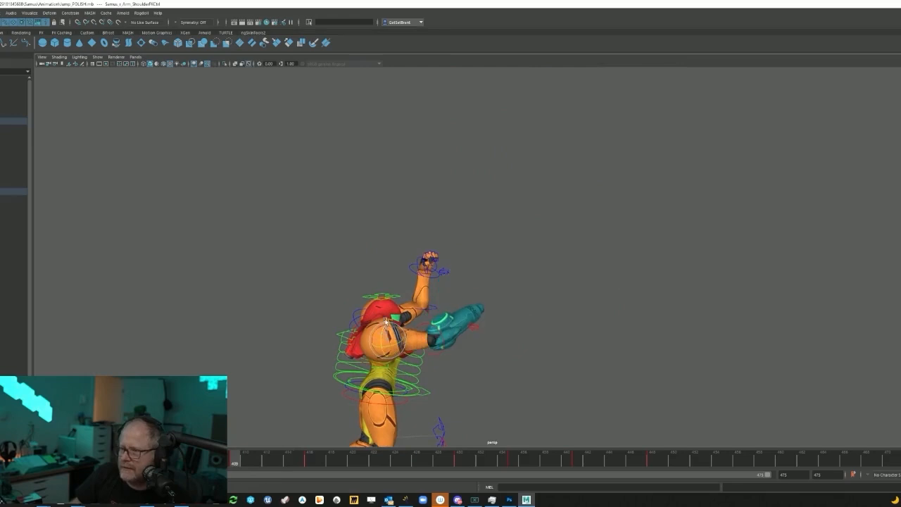
- Scrub the takeoff from frame 409 to about 416 and back to the crouch to check the arm cannon's swing
drag(235, 462, 315, 458)
alt+drag(338, 394, 409, 384)
mouse_move(231, 460)
mouse_down()
mouse_move(362, 458)
mouse_move(231, 459)
mouse_up()
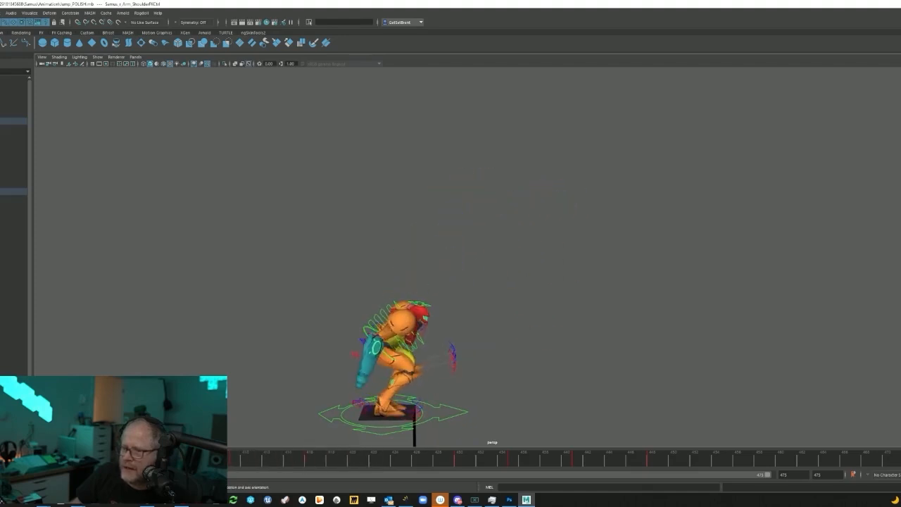
- Try to rotate the upper spine control in the crouch on the box to change the shoulder line
alt+middle_drag(506, 294, 510, 313)
alt+right_drag(511, 313, 609, 347)
alt+middle_drag(610, 347, 622, 352)
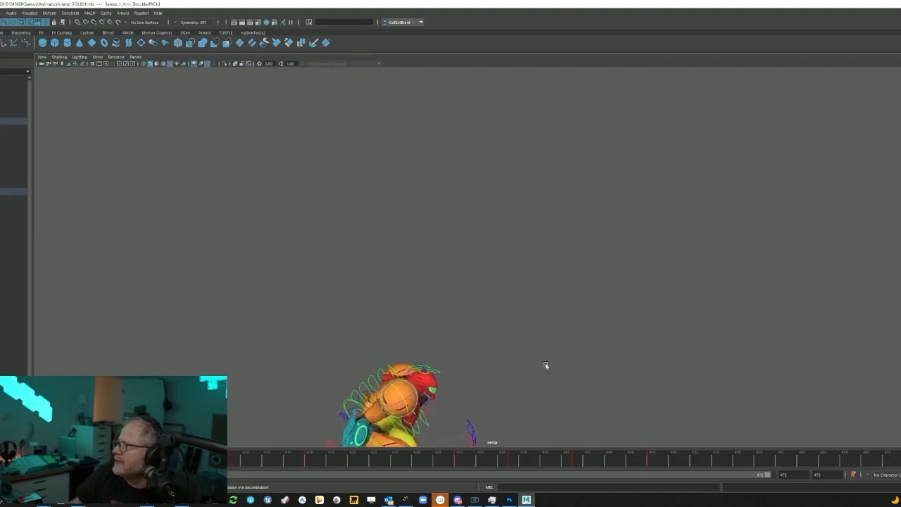
alt+middle_drag(483, 400, 577, 323)
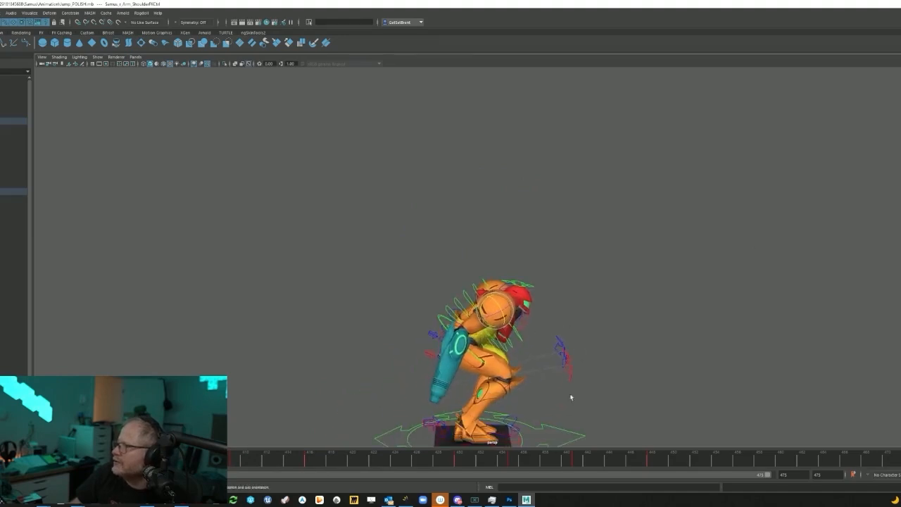
alt+middle_drag(571, 398, 569, 312)
alt+right_drag(569, 312, 810, 254)
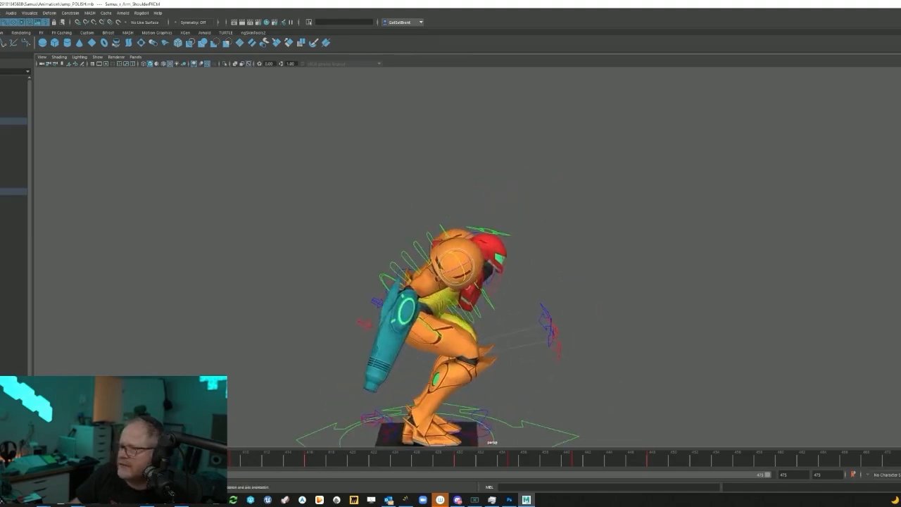
alt+drag(520, 326, 459, 280)
drag(424, 251, 371, 249)
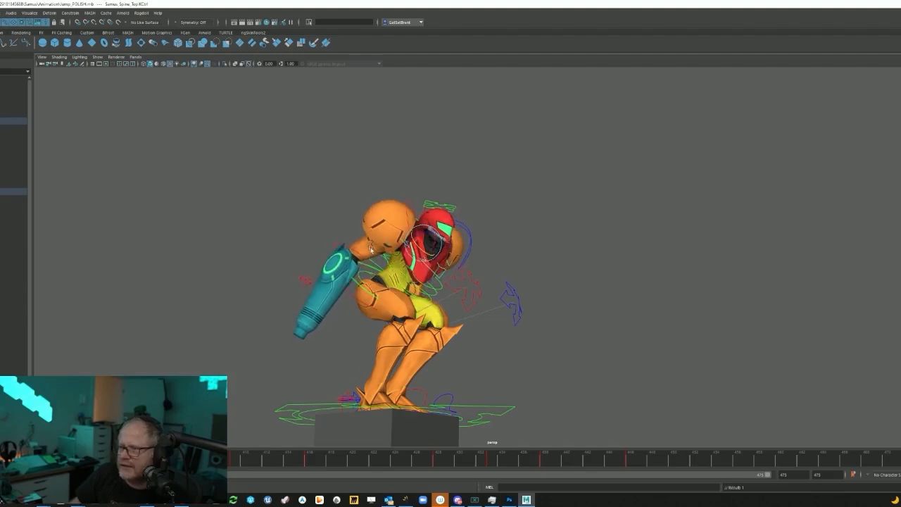
- Undo the recent upper spine rotations in the crouch pose
key(ctrl+z)
key(ctrl+z)
key(ctrl+z)
key(ctrl+z)
key(ctrl+z)
key(ctrl+z)
key(ctrl+z)
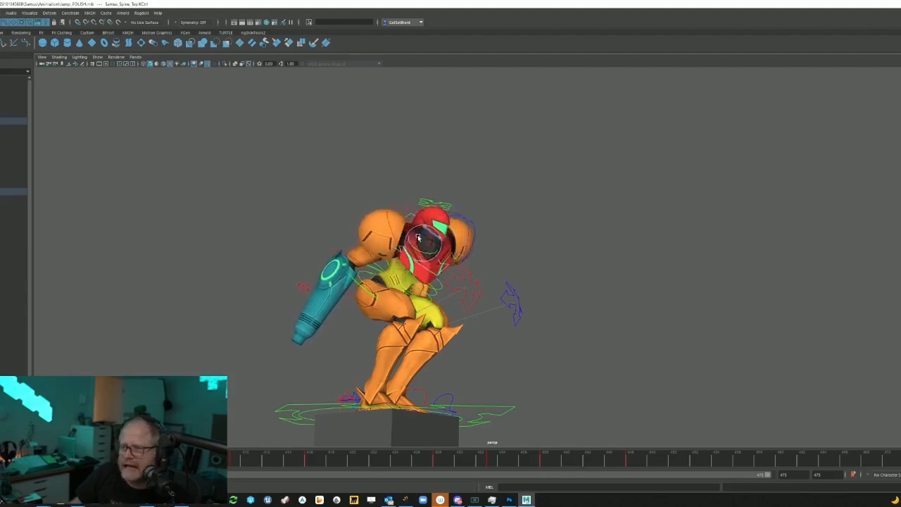
- Examine the crouch from side and front angles, and scrub through the takeoff to frame 416
alt+drag(461, 348, 488, 353)
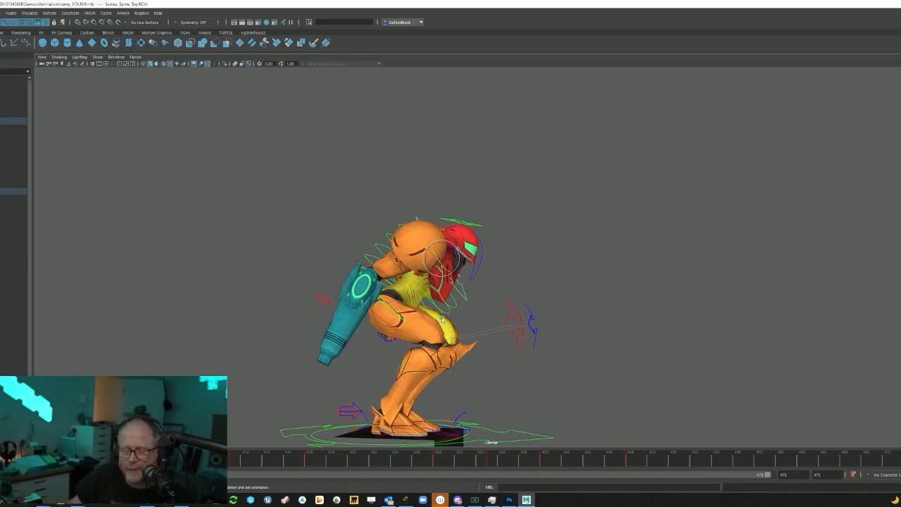
alt+drag(430, 298, 452, 273)
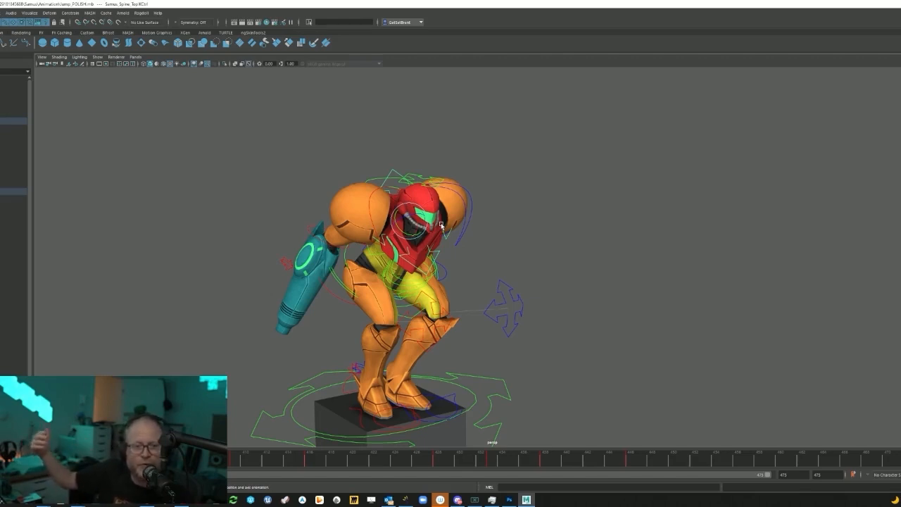
alt+drag(387, 237, 429, 292)
drag(230, 457, 257, 458)
alt+middle_drag(613, 303, 548, 398)
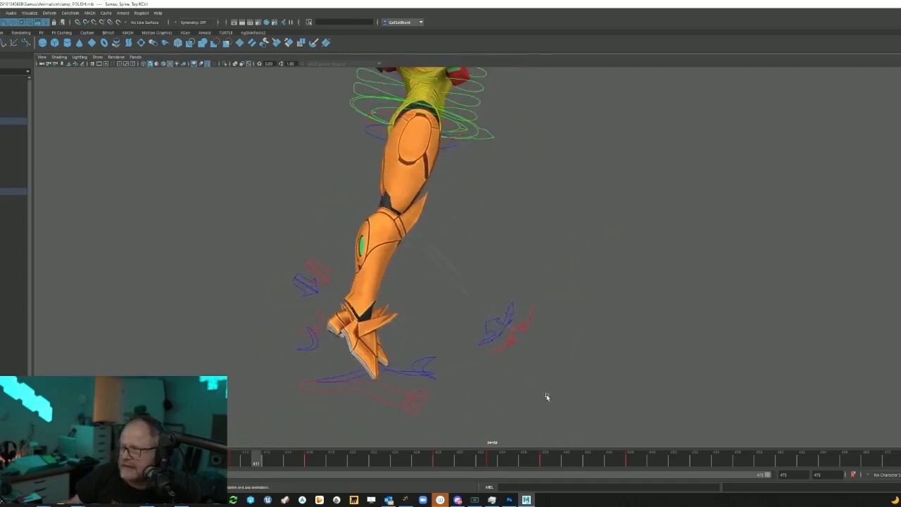
alt+right_drag(547, 399, 409, 393)
drag(258, 461, 309, 451)
scroll(452, 334, up, 4)
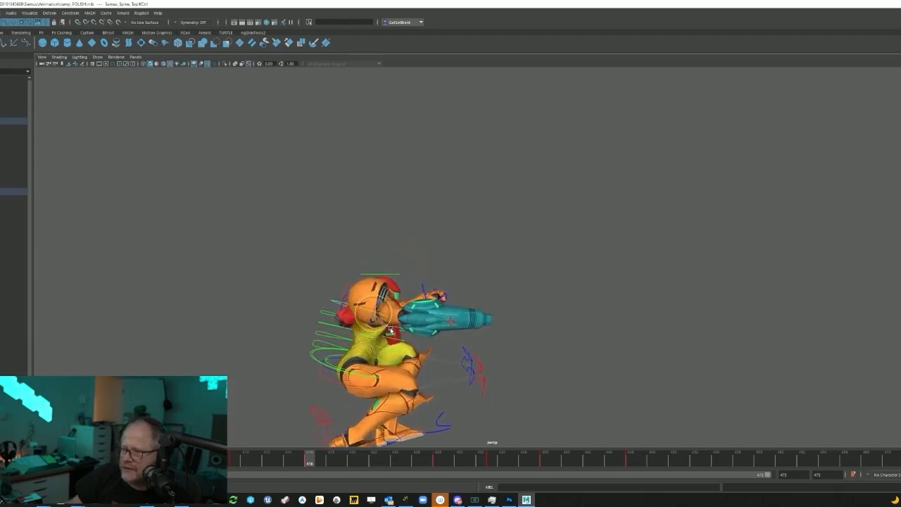
- Rotate the right shoulder control at frame 416 to raise the arm cannon, and scrub the flight to check it
alt+drag(385, 330, 391, 294)
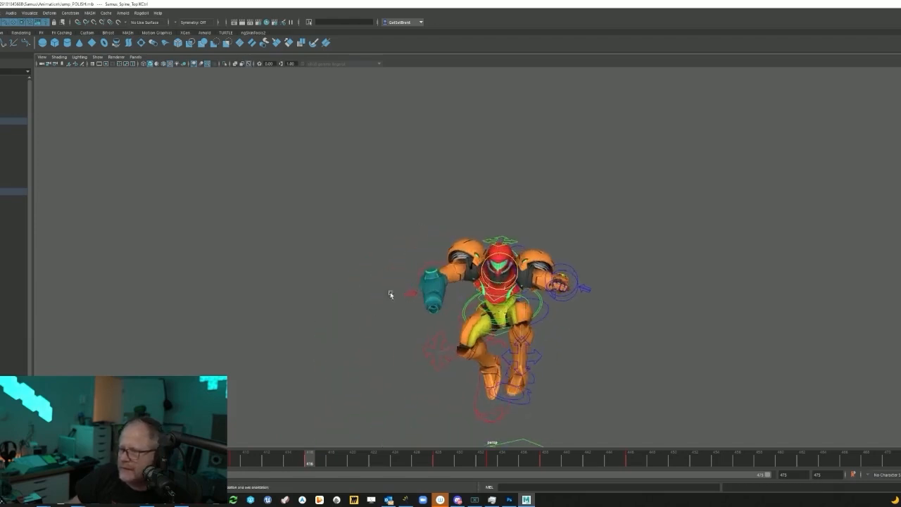
alt+drag(453, 308, 448, 357)
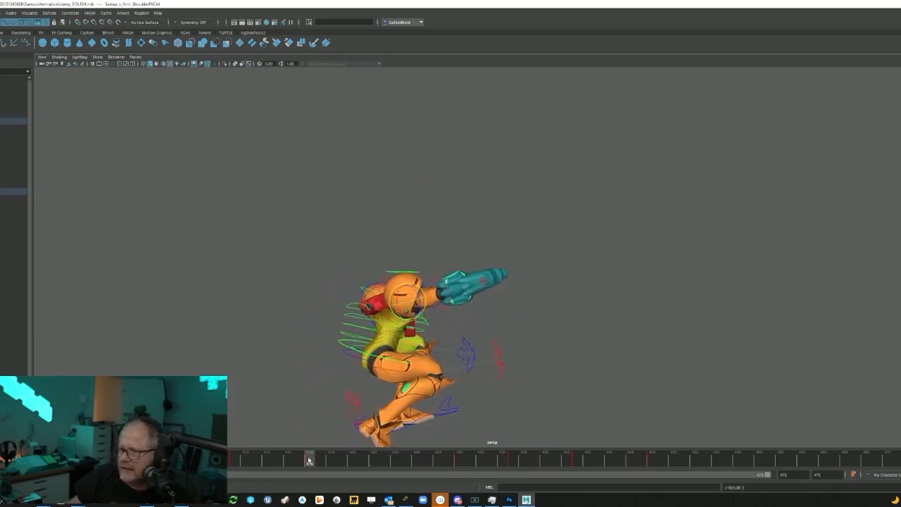
mouse_move(308, 460)
mouse_down()
mouse_move(234, 459)
mouse_move(386, 450)
mouse_up()
scroll(414, 339, down, 5)
alt+middle_drag(413, 338, 356, 321)
drag(354, 465, 234, 459)
alt+middle_drag(382, 359, 437, 394)
alt+right_drag(437, 394, 444, 399)
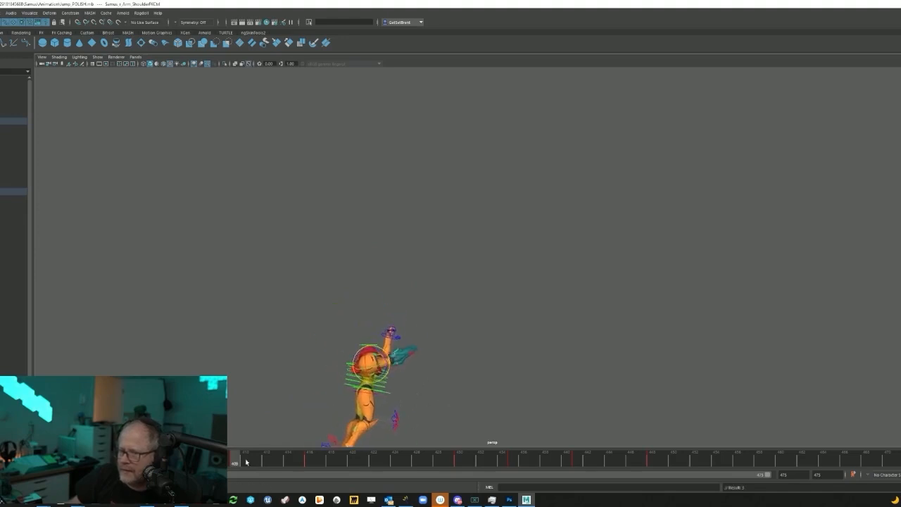
- Raise the arm cannon further at frame 416 with the right shoulder control, and scrub to frame 425 to check the arc
mouse_move(235, 460)
mouse_down()
mouse_move(308, 458)
mouse_move(238, 459)
mouse_up()
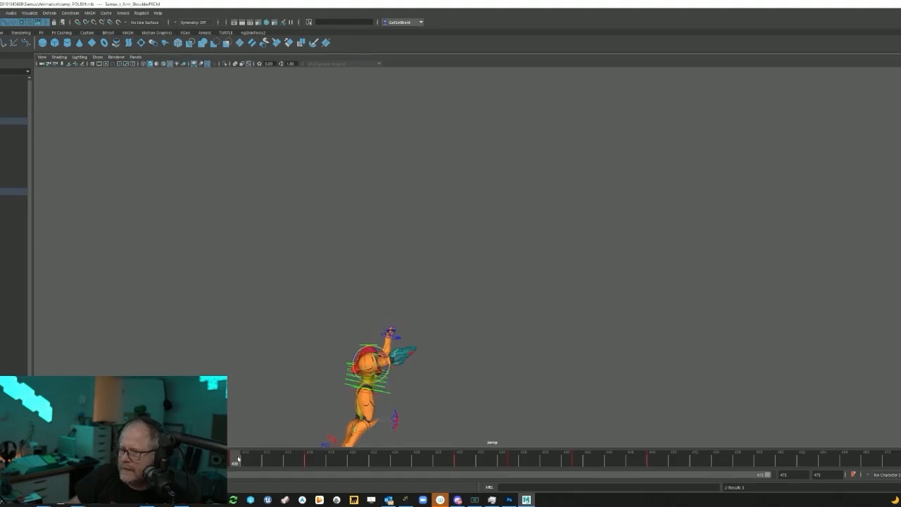
alt+drag(381, 383, 378, 384)
drag(241, 459, 307, 452)
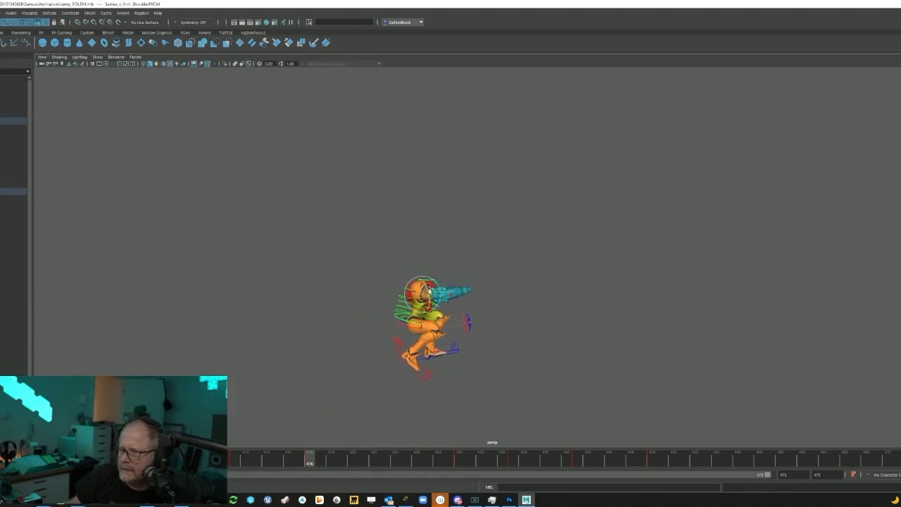
alt+drag(419, 298, 421, 314)
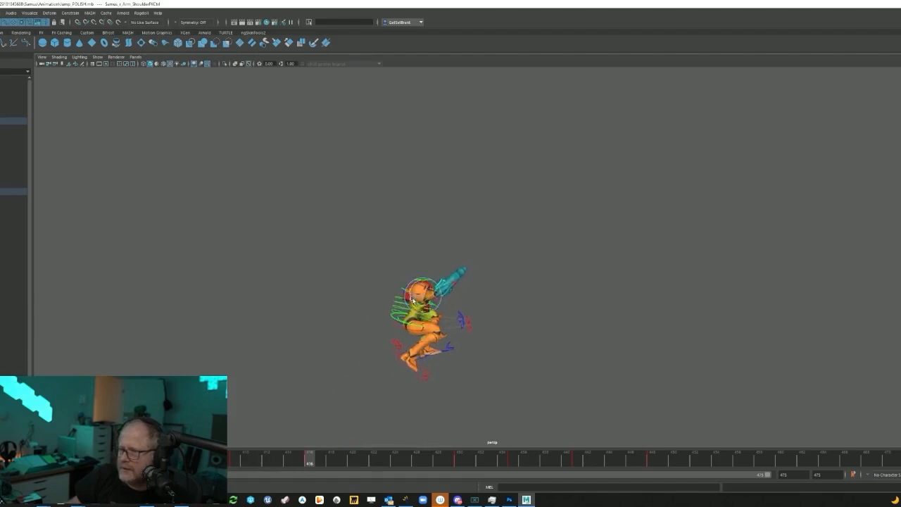
key(ctrl+z)
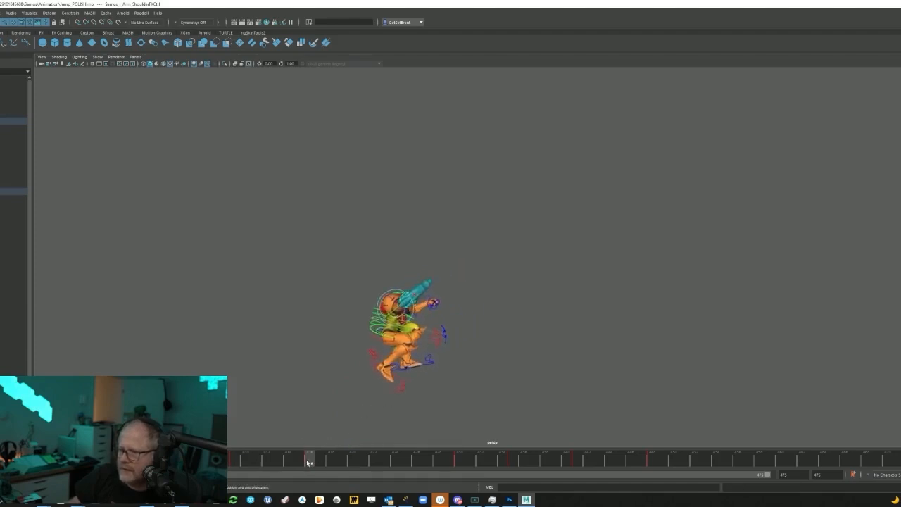
drag(308, 457, 408, 458)
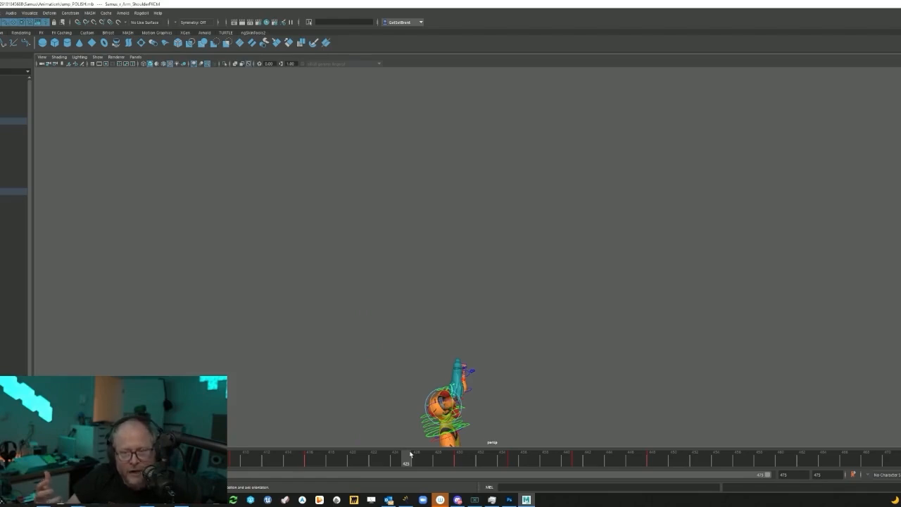
- Scrub back from frame 425 to the crouch on the box and examine the arm cannon pose up close
alt+middle_drag(415, 401, 421, 267)
alt+middle_drag(476, 374, 441, 381)
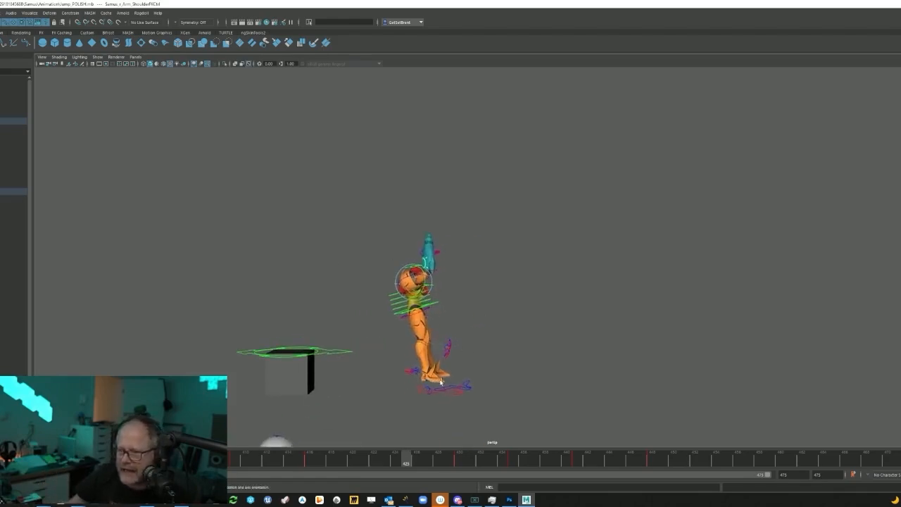
drag(414, 461, 277, 459)
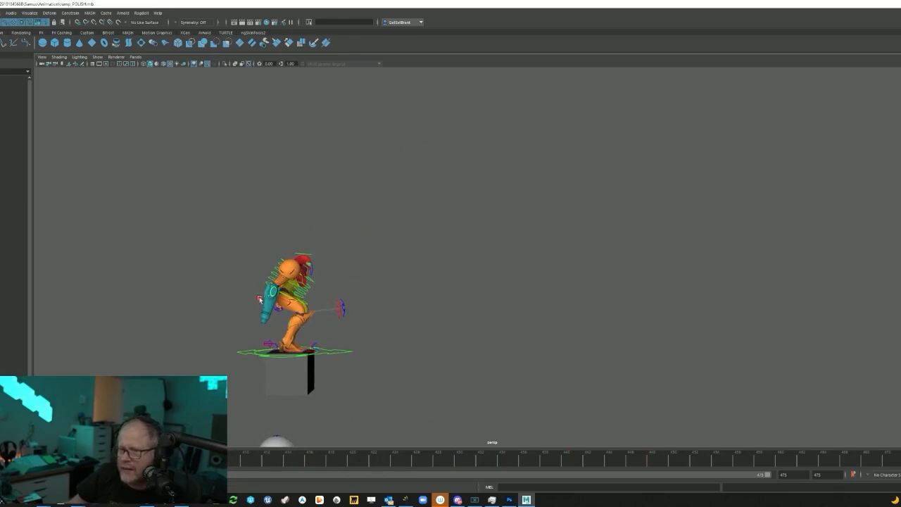
alt+right_drag(244, 319, 390, 327)
alt+middle_drag(211, 317, 284, 334)
alt+drag(274, 332, 233, 329)
alt+right_drag(261, 328, 440, 326)
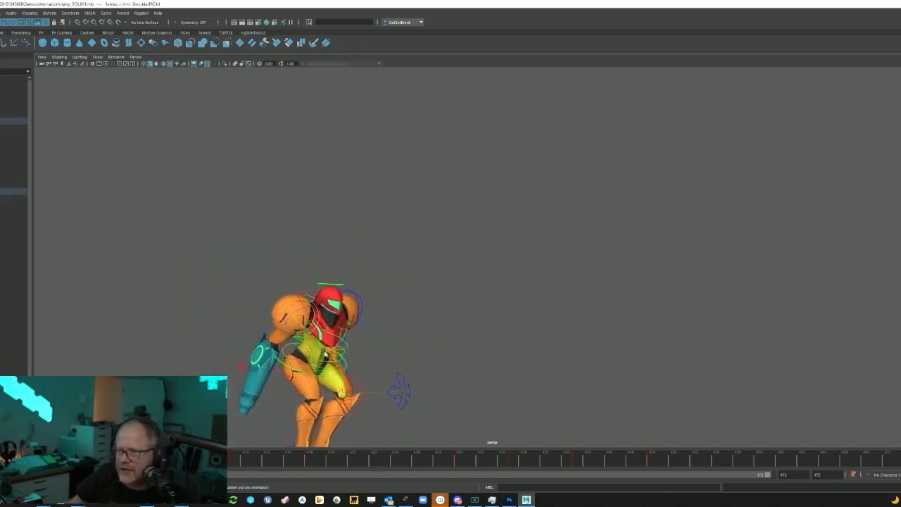
alt+drag(324, 353, 345, 378)
alt+middle_drag(390, 401, 503, 362)
alt+right_drag(503, 362, 457, 362)
- Scrub from frame 409 to about 429 to examine the arm cannon's path through takeoff and flight
drag(251, 460, 234, 473)
alt+middle_drag(401, 343, 433, 368)
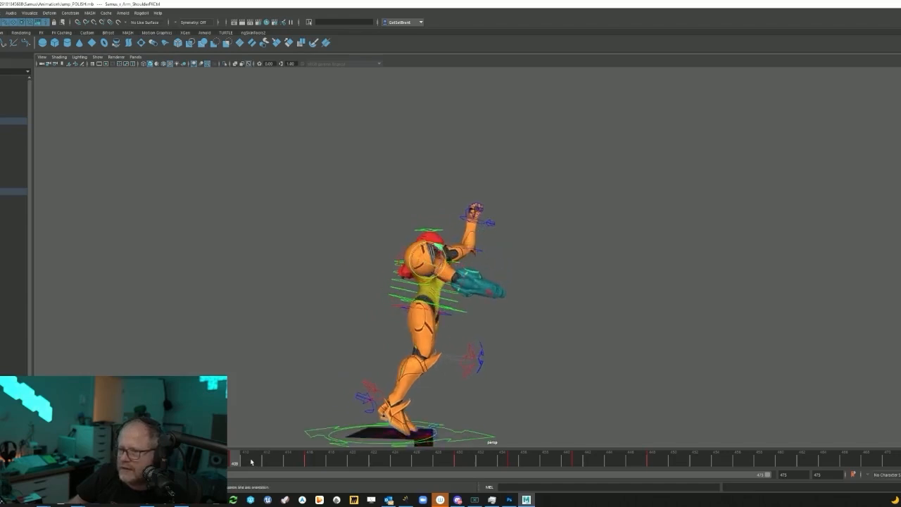
drag(241, 460, 451, 457)
alt+middle_drag(435, 350, 421, 350)
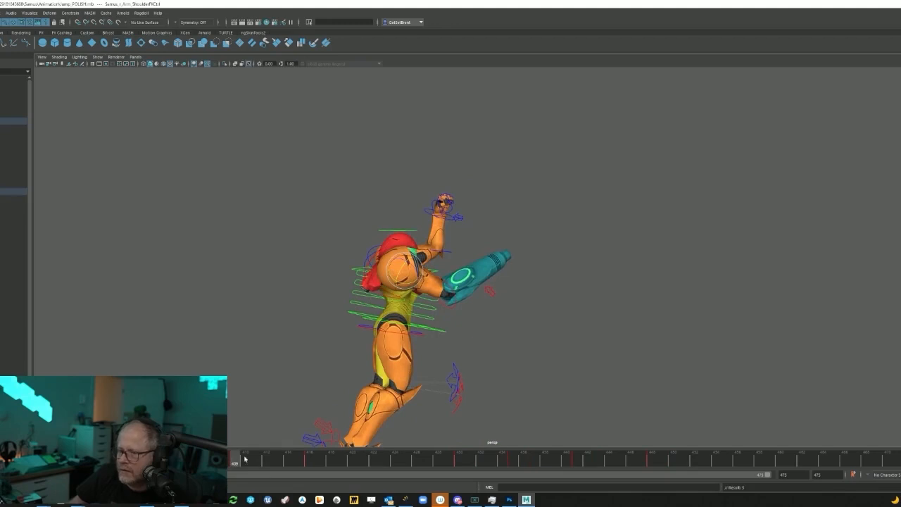
- Rotate the right shoulder control at frame 409 to drop the arm cannon to about waist height
mouse_move(233, 459)
mouse_down()
mouse_move(176, 456)
mouse_move(270, 447)
mouse_move(236, 454)
mouse_up()
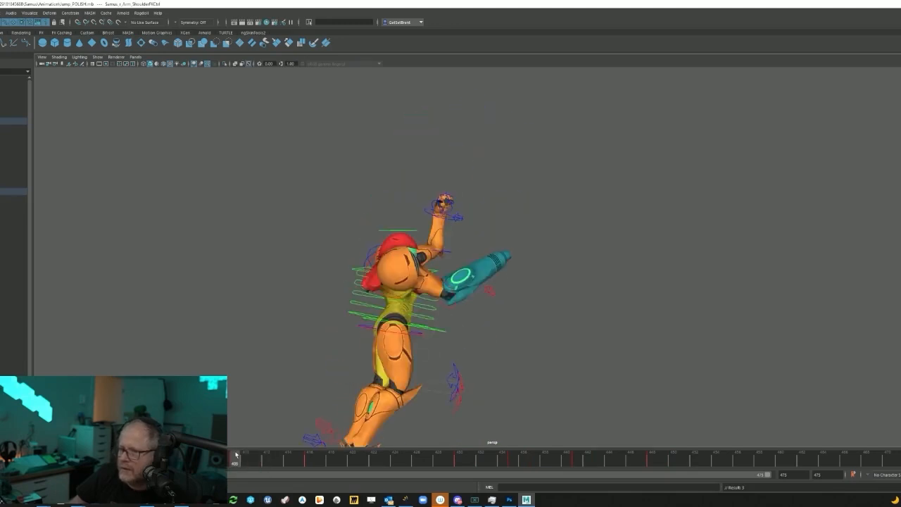
drag(411, 289, 394, 303)
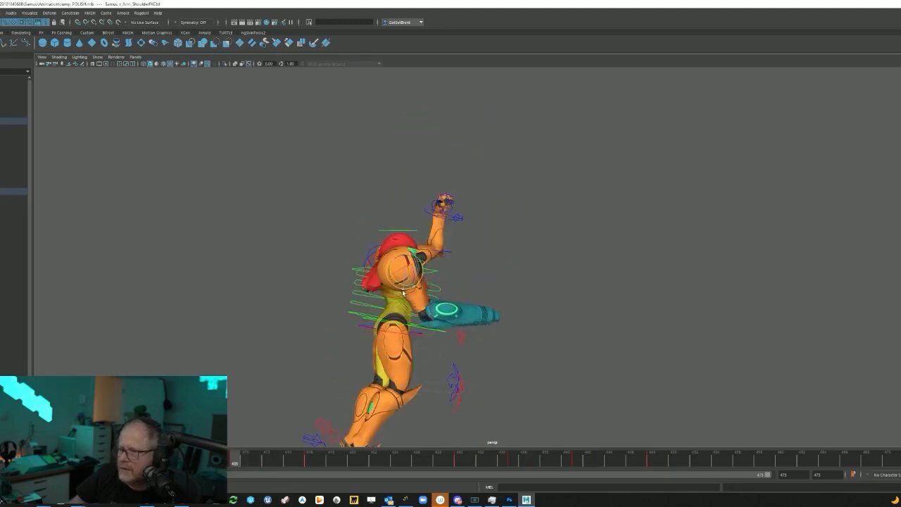
alt+drag(419, 352, 402, 324)
mouse_move(243, 460)
mouse_down()
mouse_move(231, 458)
mouse_move(262, 448)
mouse_move(238, 453)
mouse_up()
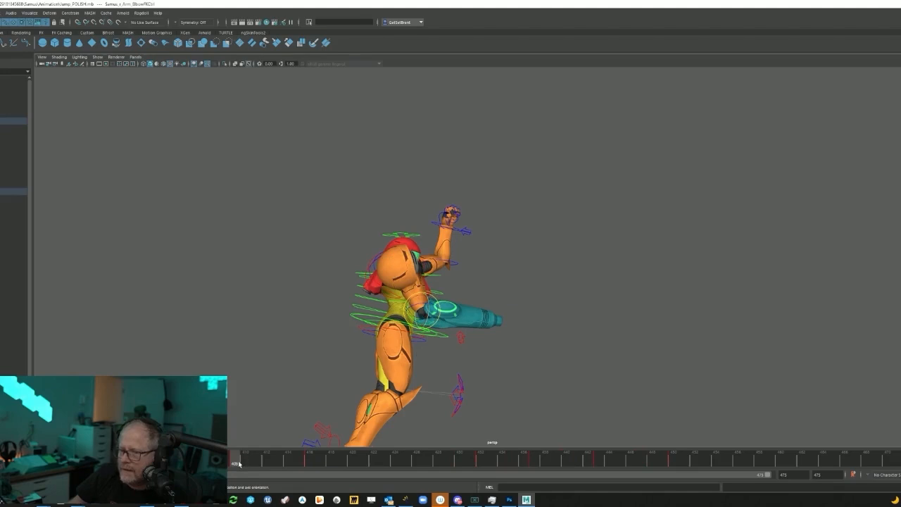
mouse_move(239, 462)
mouse_down()
mouse_move(233, 459)
mouse_move(288, 460)
mouse_move(236, 459)
mouse_up()
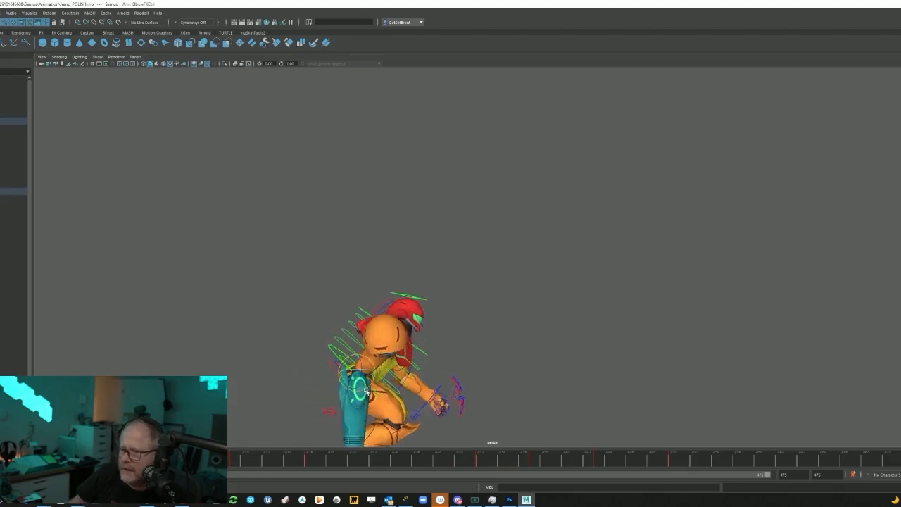
- Adjust the right elbow control in the push-off pose before frame 409 so the arm cannon trails beside the hip
drag(365, 391, 359, 389)
alt+middle_drag(422, 406, 429, 333)
alt+right_drag(429, 333, 387, 359)
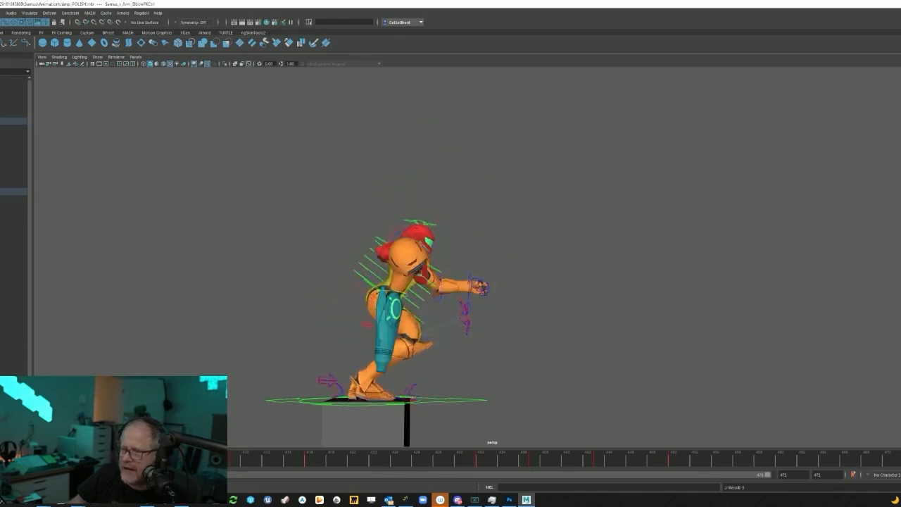
alt+middle_drag(484, 360, 397, 389)
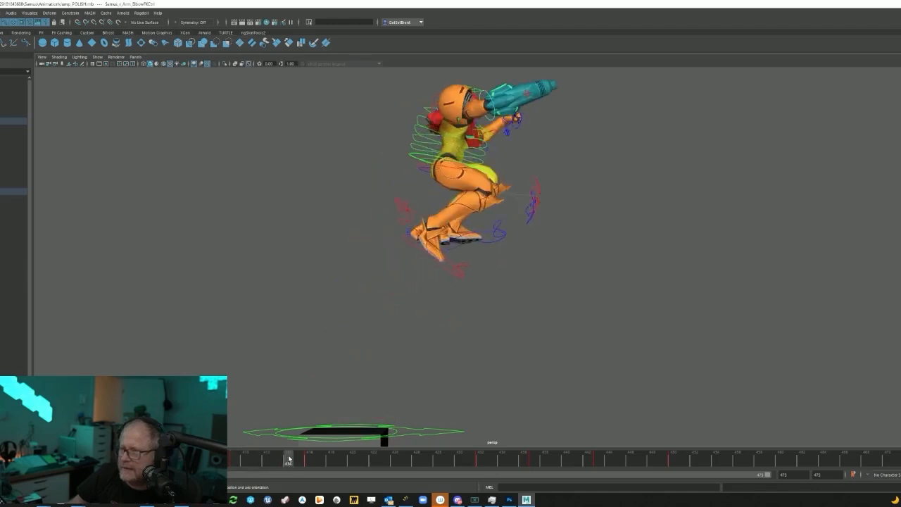
- Refine the right elbow's key at frame 409 and the right shoulder's pose at frame 416, and check the swing in playback
right_click(236, 460)
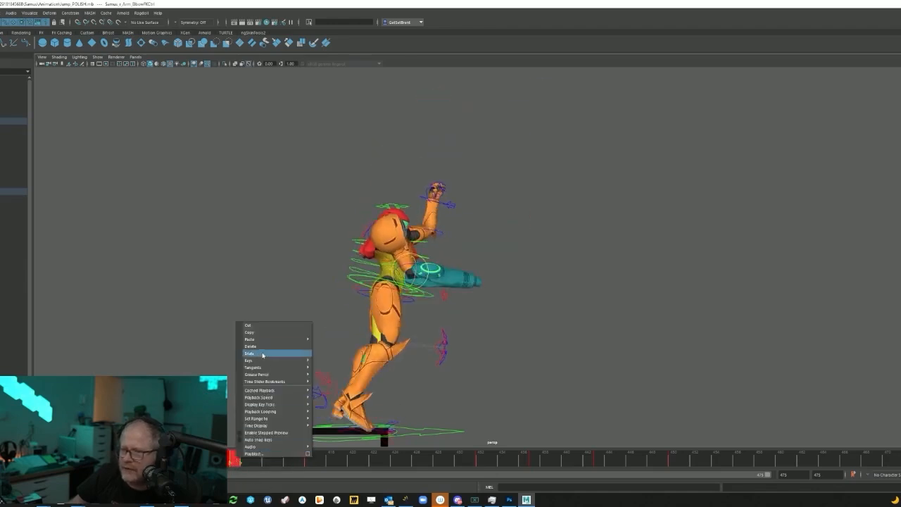
click(274, 366)
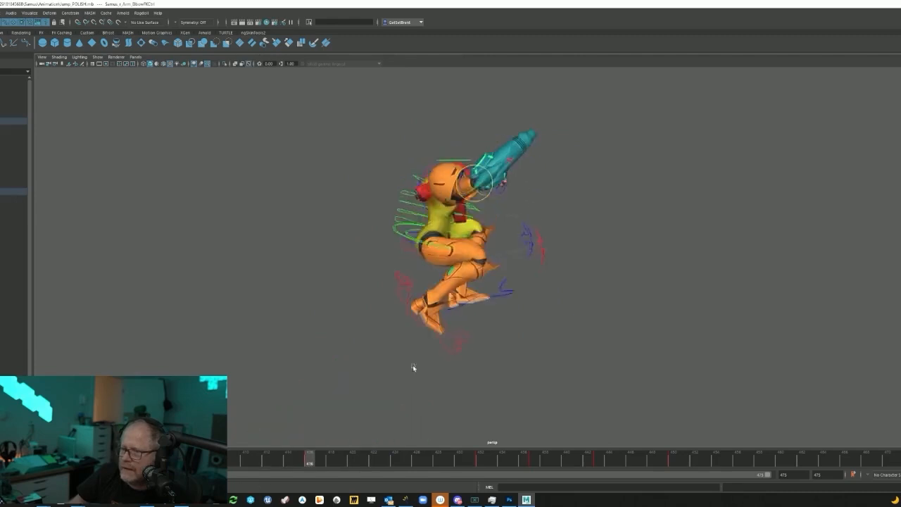
alt+drag(393, 348, 414, 273)
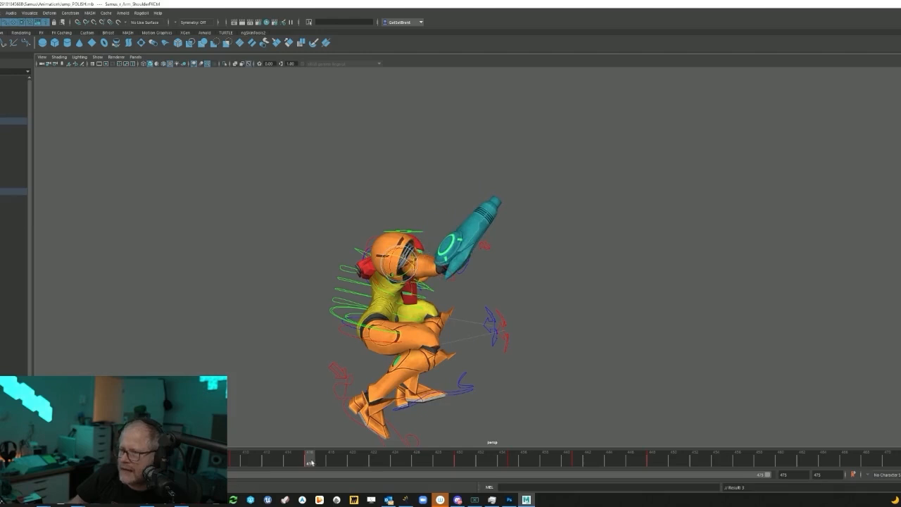
drag(309, 462, 438, 458)
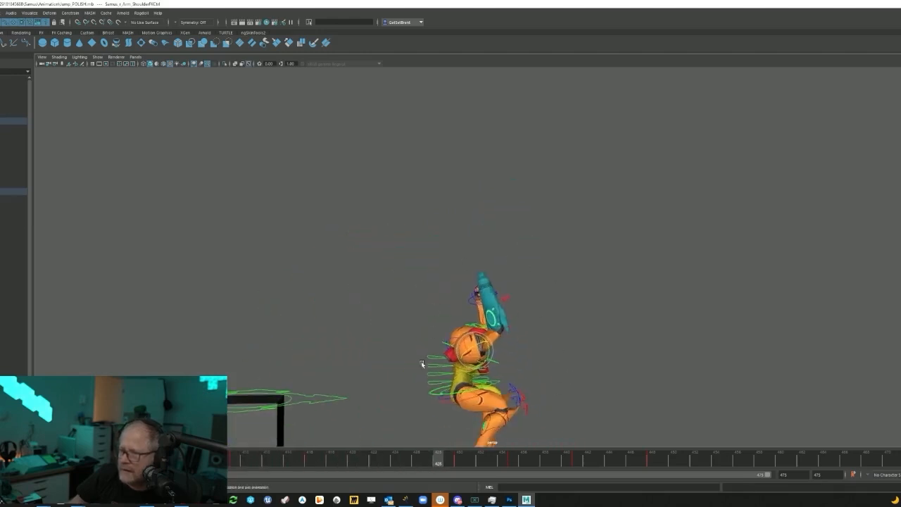
key(alt+v)
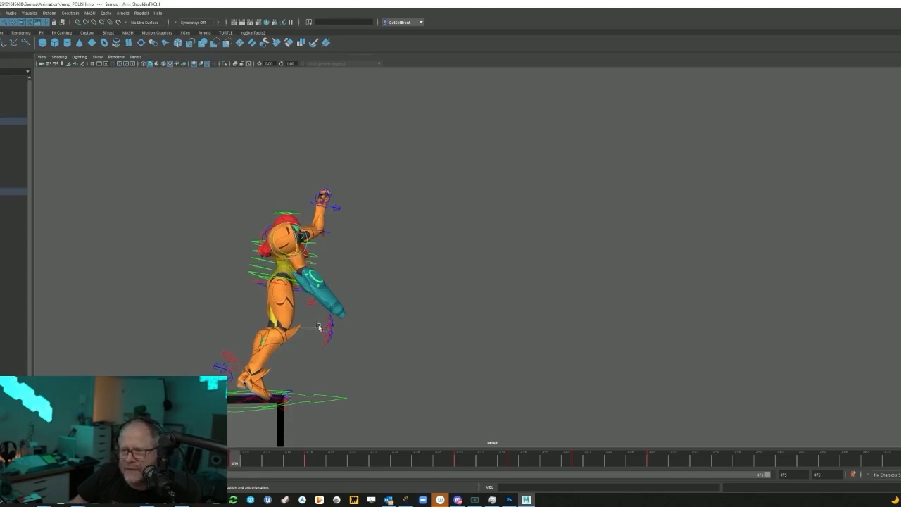
- Rotate the right elbow control in the push-off pose so the arm cannon hangs down beside the thigh
click(315, 266)
alt+middle_drag(357, 280, 352, 335)
alt+drag(352, 335, 288, 335)
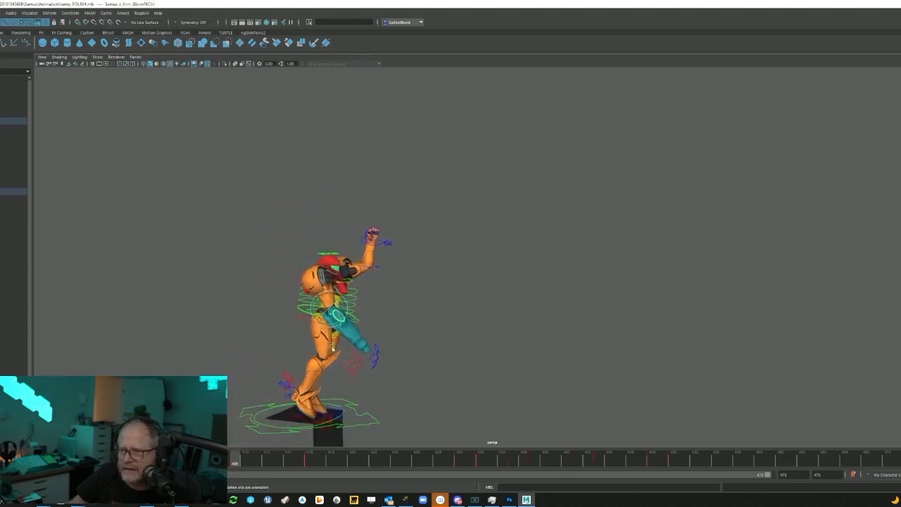
alt+right_drag(422, 341, 530, 343)
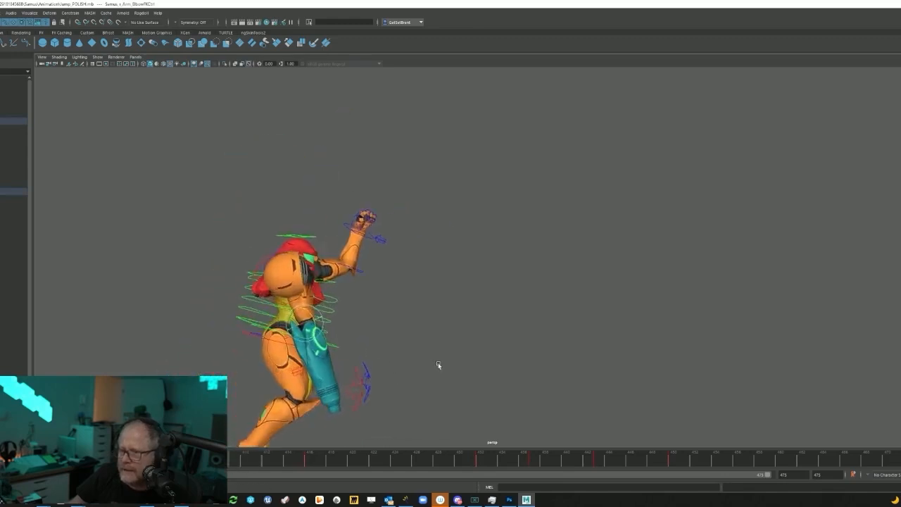
drag(464, 325, 460, 322)
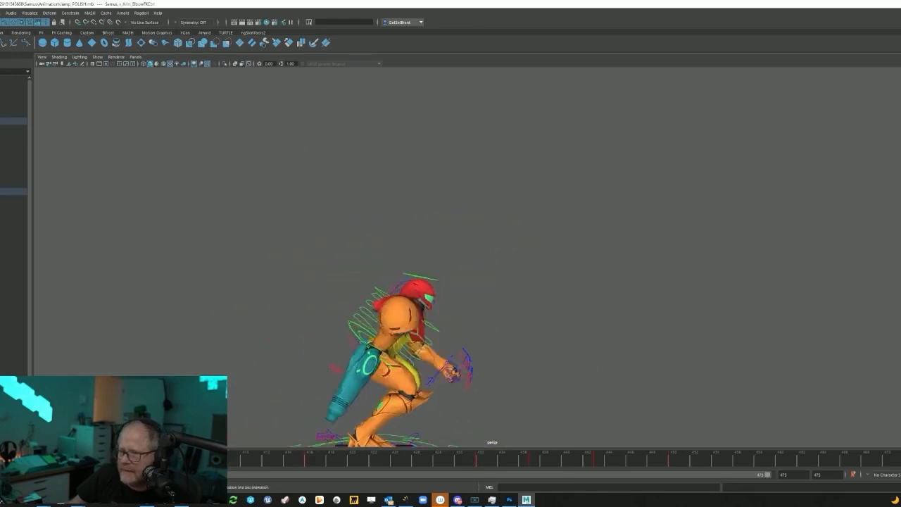
- Rotate the right shoulder control at frame 424 to raise the upper arm higher beside the helmet
mouse_move(240, 459)
mouse_down()
mouse_move(313, 458)
mouse_move(219, 459)
mouse_move(294, 469)
mouse_move(204, 468)
mouse_move(404, 462)
mouse_move(322, 462)
mouse_move(395, 462)
mouse_up()
alt+middle_drag(529, 380, 484, 328)
alt+right_drag(484, 327, 700, 312)
alt+middle_drag(700, 312, 618, 312)
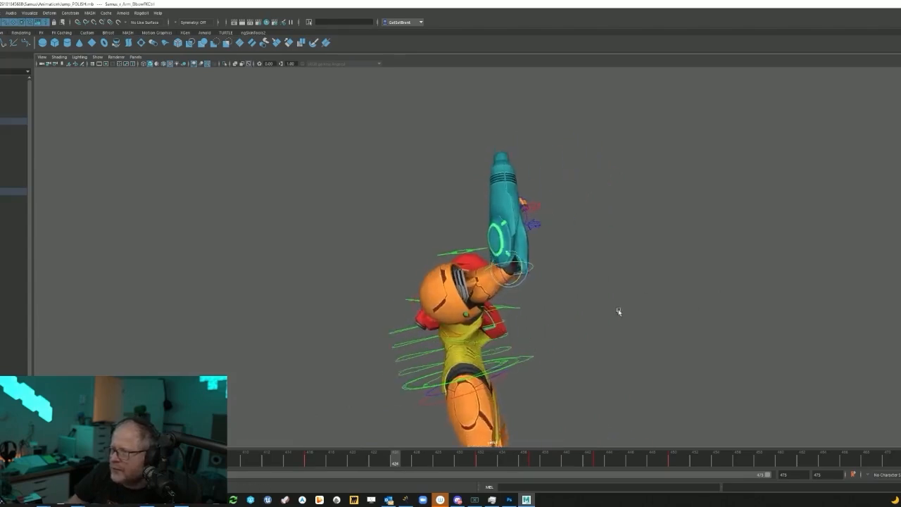
alt+drag(618, 312, 394, 287)
alt+drag(560, 290, 576, 346)
key(Up)
alt+right_drag(575, 346, 509, 352)
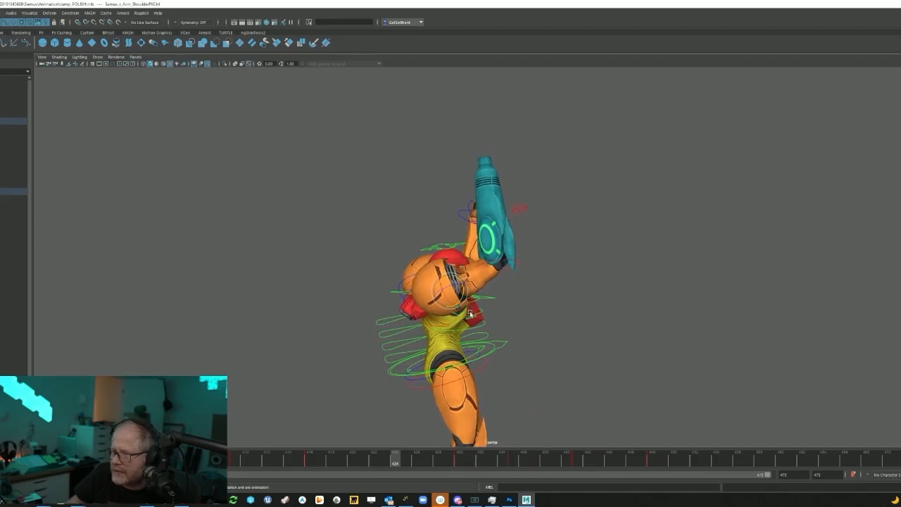
drag(464, 302, 470, 295)
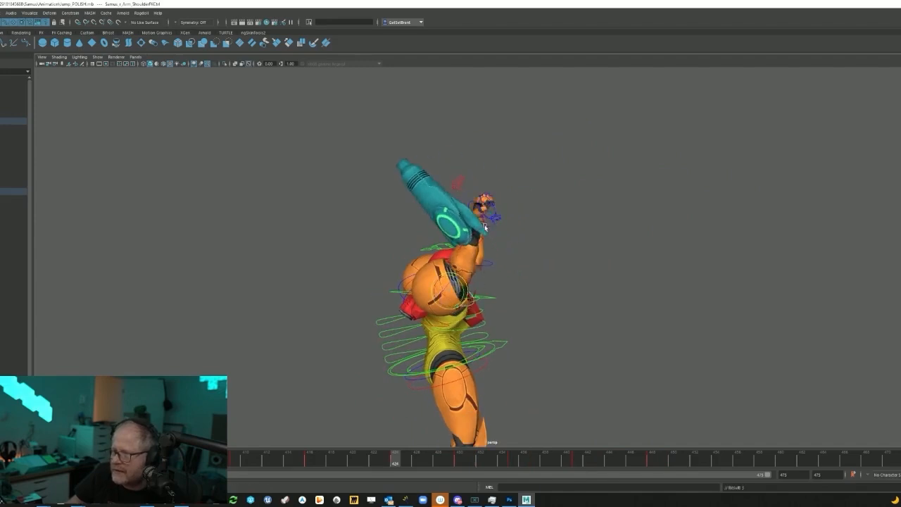
- Rotate the right elbow at frame 424 to aim the arm cannon straight up, and refine the shoulder from the front
mouse_move(487, 236)
mouse_down()
mouse_move(485, 246)
mouse_move(484, 227)
mouse_up()
key(ctrl+z)
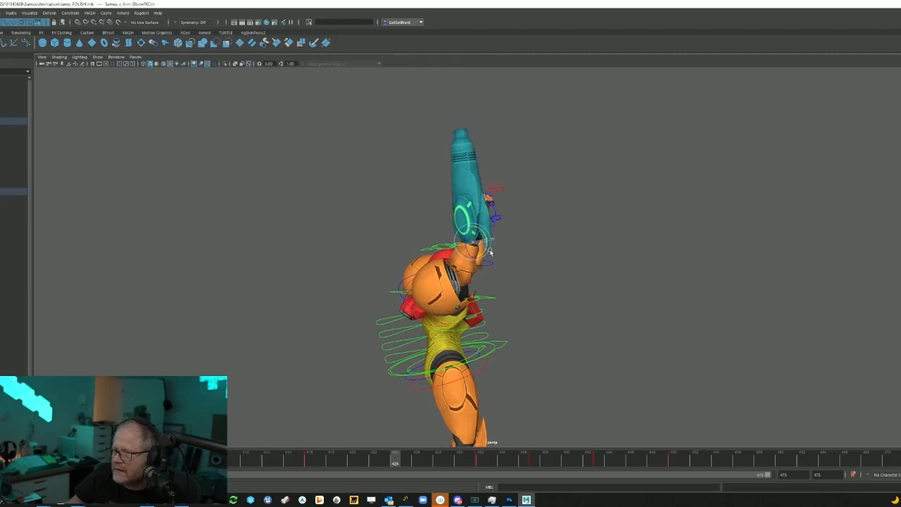
alt+drag(557, 314, 465, 272)
click(444, 288)
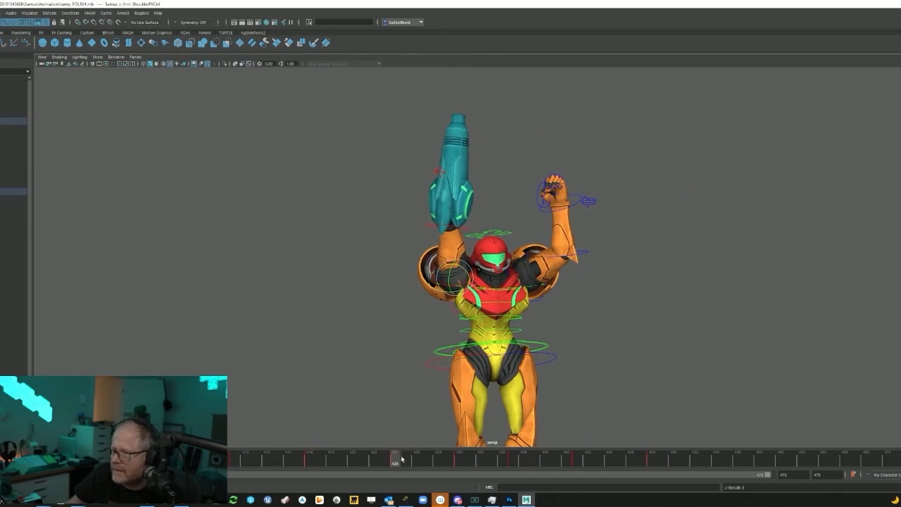
drag(401, 459, 344, 359)
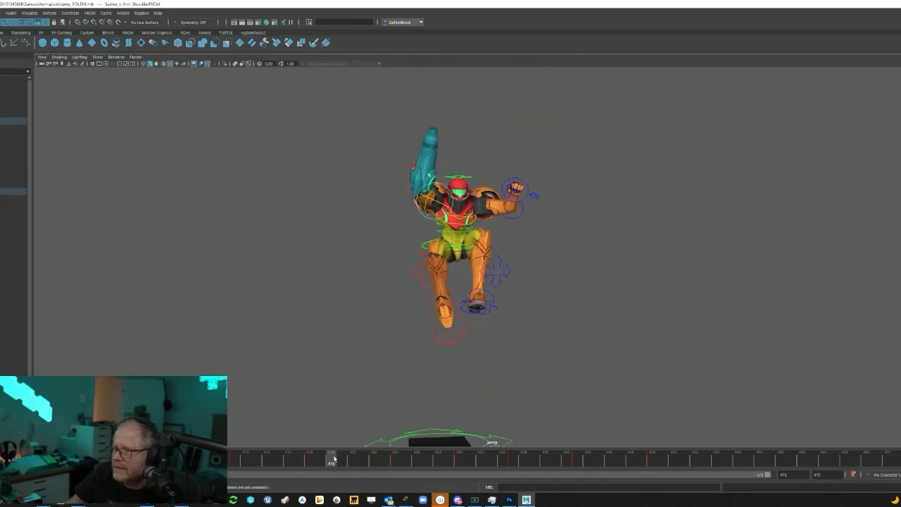
- Rotate the right shoulder control at frame 430 to bring the arm cannon lower and further forward before landing
drag(334, 458, 461, 465)
alt+drag(471, 362, 523, 334)
alt+right_drag(535, 334, 661, 324)
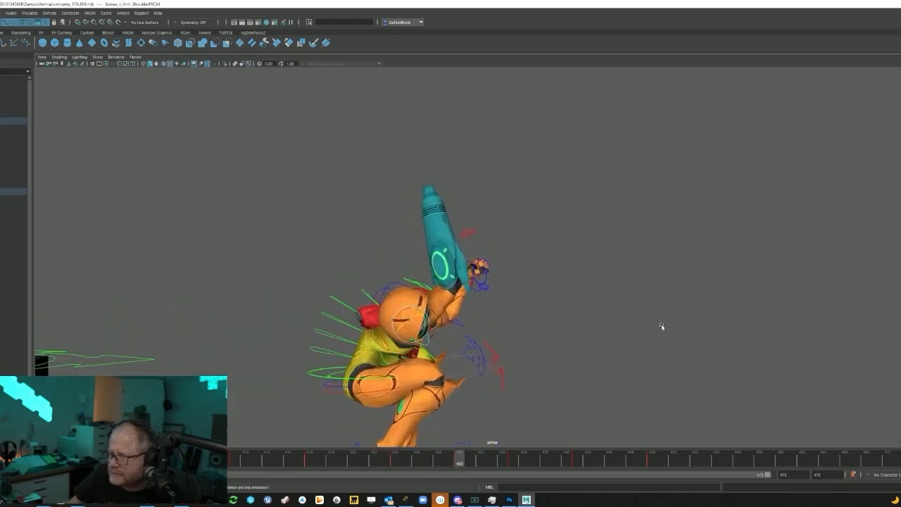
alt+drag(614, 331, 432, 336)
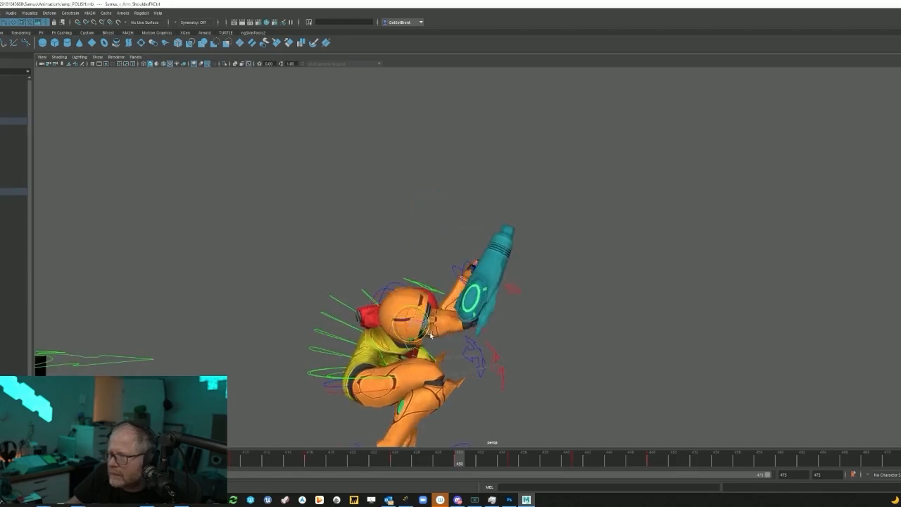
mouse_move(380, 458)
mouse_down()
mouse_move(469, 459)
mouse_move(450, 459)
mouse_move(460, 462)
mouse_up()
- Try shifting the right elbow's landing key from frame 432 to frame 431
scroll(526, 377, down, 2)
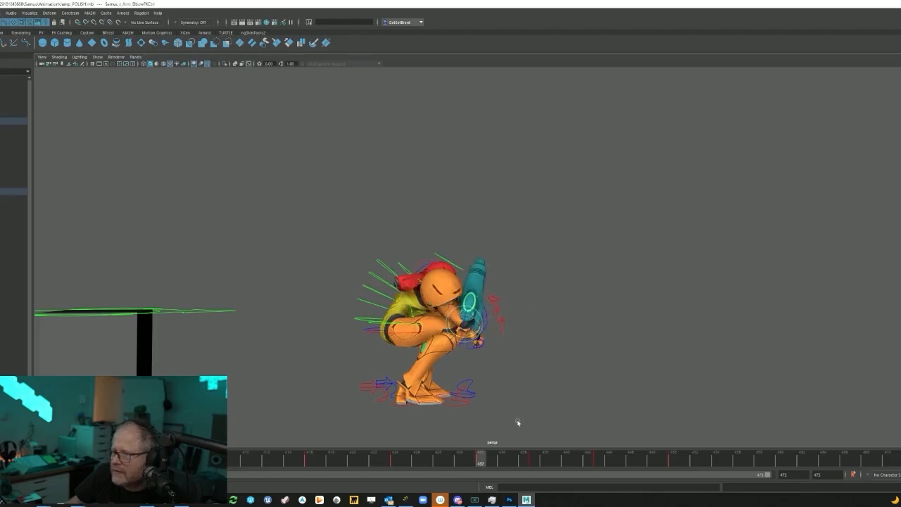
mouse_move(481, 461)
mouse_down()
mouse_move(489, 461)
mouse_move(465, 462)
mouse_move(502, 467)
mouse_up()
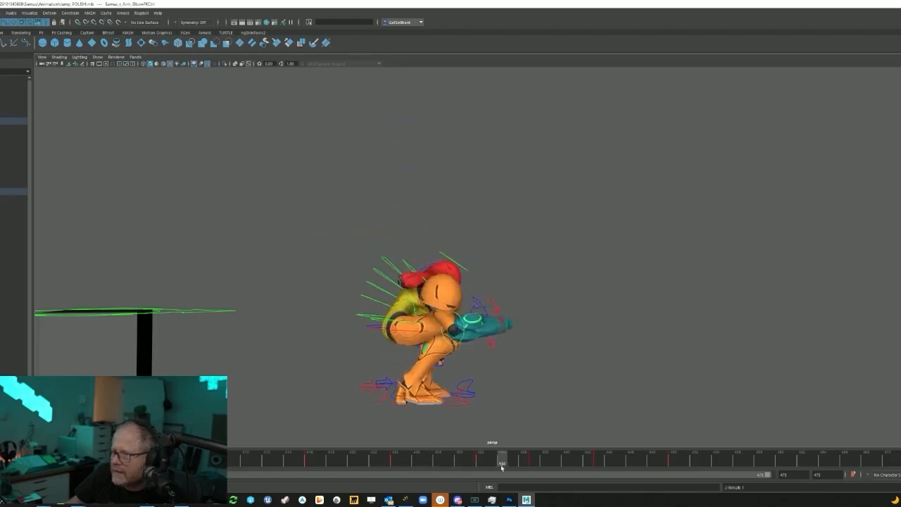
mouse_move(575, 461)
mouse_down()
mouse_move(383, 464)
mouse_move(552, 468)
mouse_up()
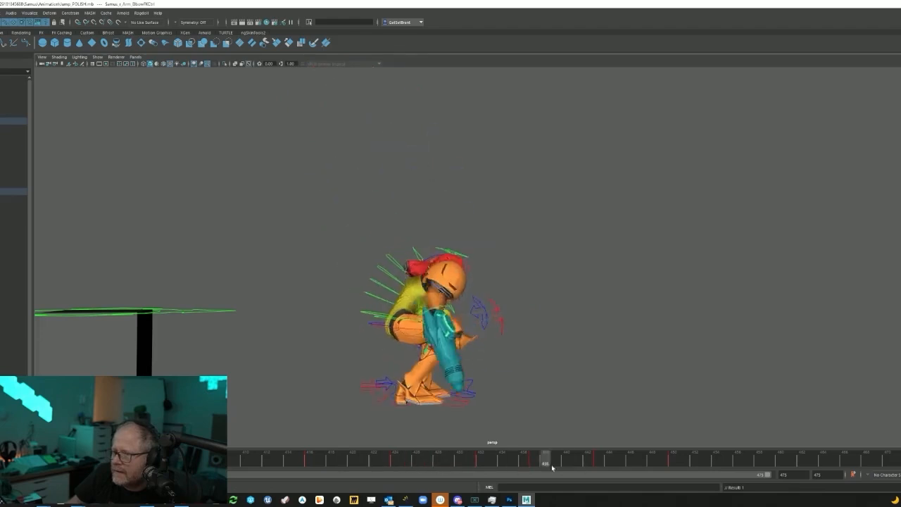
drag(670, 465, 481, 472)
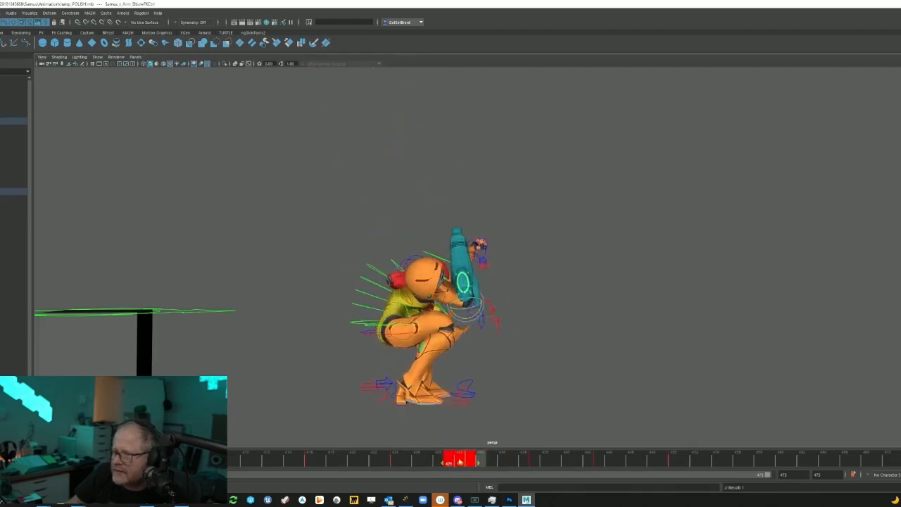
mouse_move(459, 463)
mouse_down()
mouse_move(413, 463)
mouse_move(471, 469)
mouse_up()
mouse_move(540, 470)
mouse_down()
mouse_move(428, 464)
mouse_move(487, 473)
mouse_up()
mouse_move(547, 468)
mouse_down()
mouse_move(422, 466)
mouse_move(463, 471)
mouse_up()
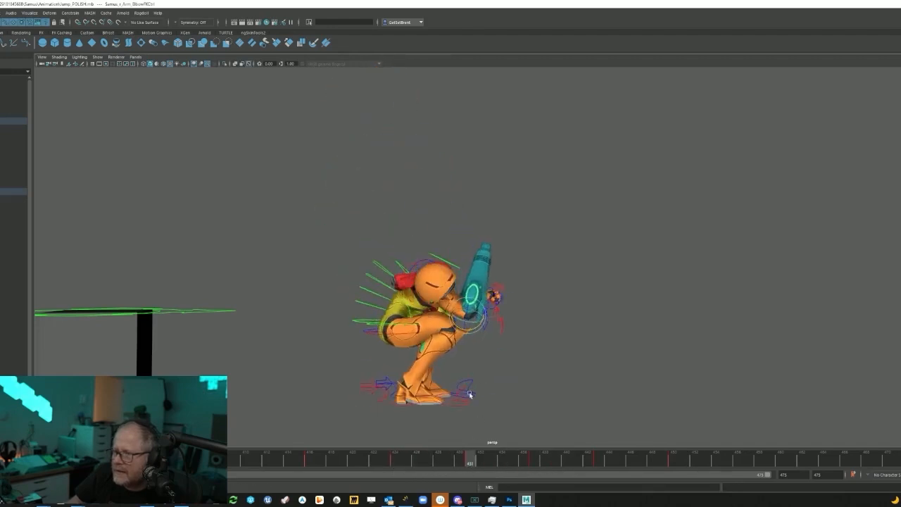
- Key the right elbow at frame 428, shift its landing key to frame 432, and scrub through the landing
mouse_move(473, 467)
mouse_down()
mouse_move(415, 463)
mouse_move(480, 468)
mouse_up()
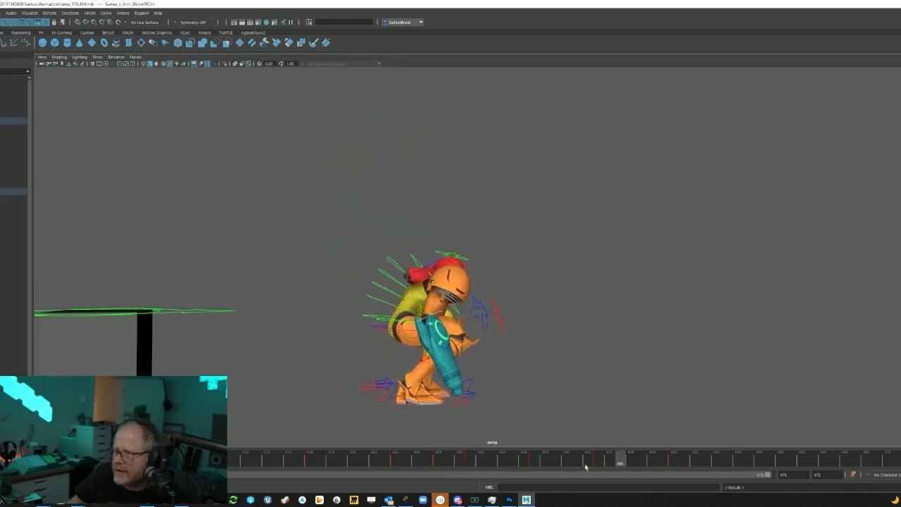
mouse_move(585, 467)
mouse_down()
mouse_move(428, 464)
mouse_move(445, 476)
mouse_up()
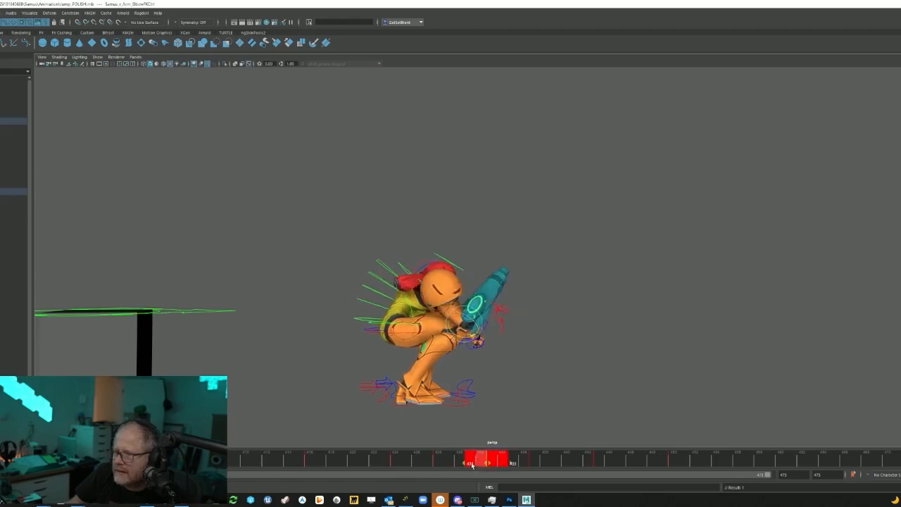
drag(458, 463, 452, 463)
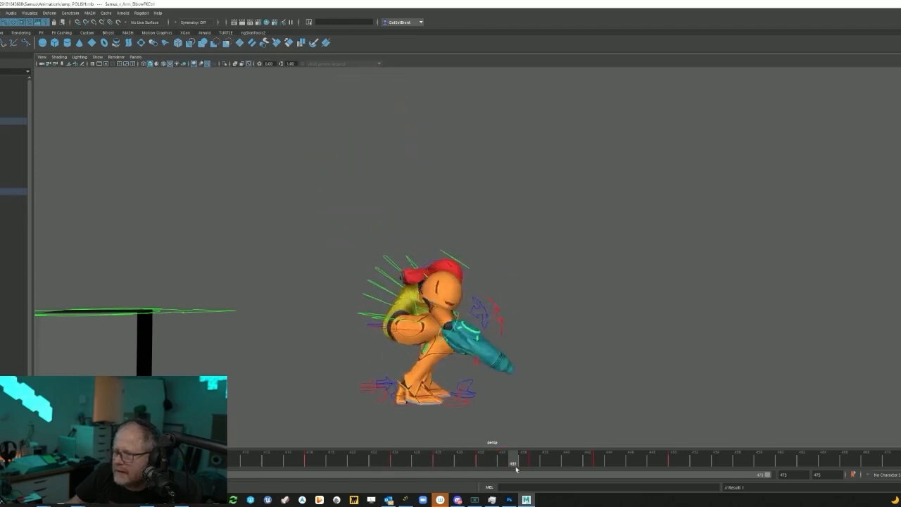
mouse_move(651, 467)
mouse_down()
mouse_move(364, 465)
mouse_move(473, 470)
mouse_up()
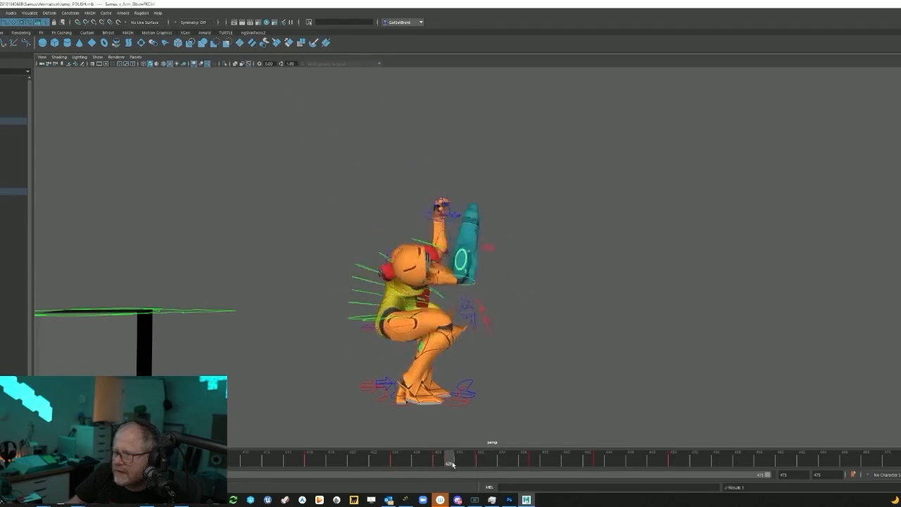
- Scrub and play the takeoff, flight and landing from the side to examine the arm cannon's overall swing
alt+drag(542, 444, 571, 408)
mouse_move(539, 464)
mouse_down()
mouse_move(499, 463)
mouse_move(614, 471)
mouse_move(407, 465)
mouse_up()
alt+drag(467, 434, 560, 412)
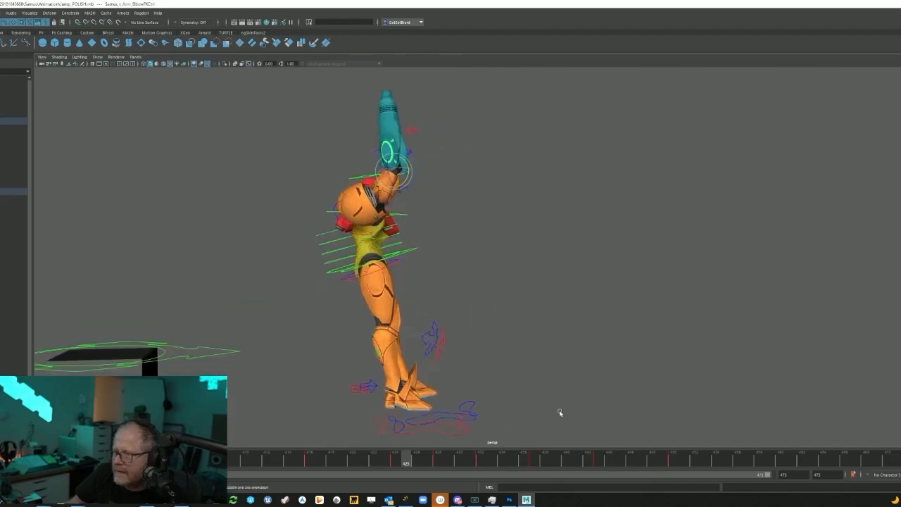
alt+right_drag(560, 412, 512, 433)
drag(487, 458, 385, 462)
alt+middle_drag(472, 355, 483, 404)
alt+right_drag(483, 404, 458, 363)
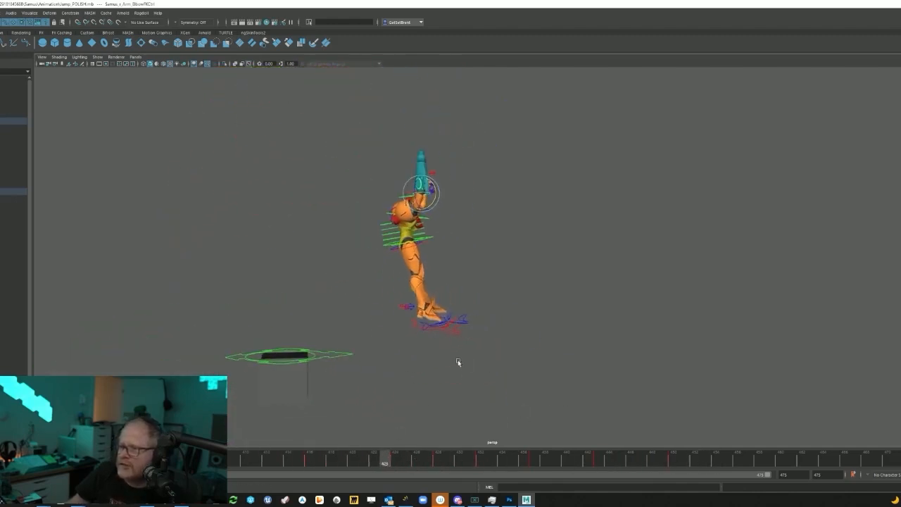
alt+middle_drag(458, 363, 477, 396)
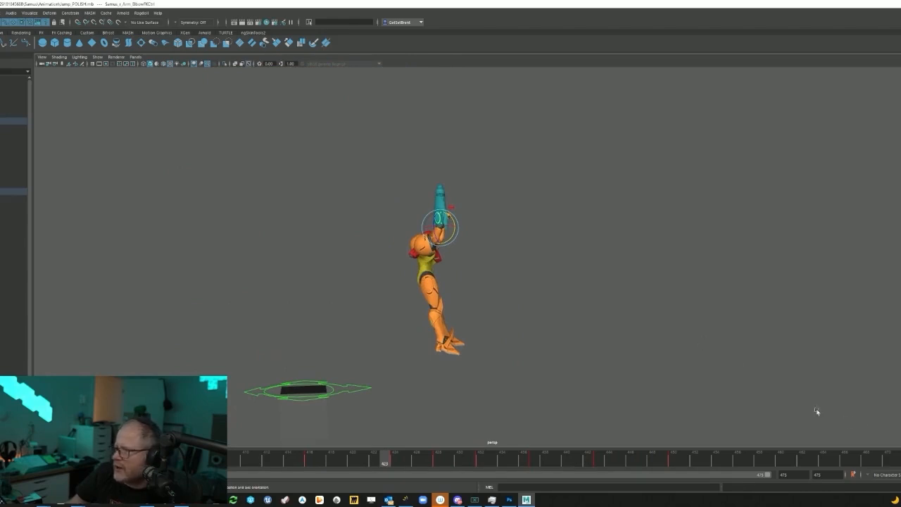
key(alt+shift+v)
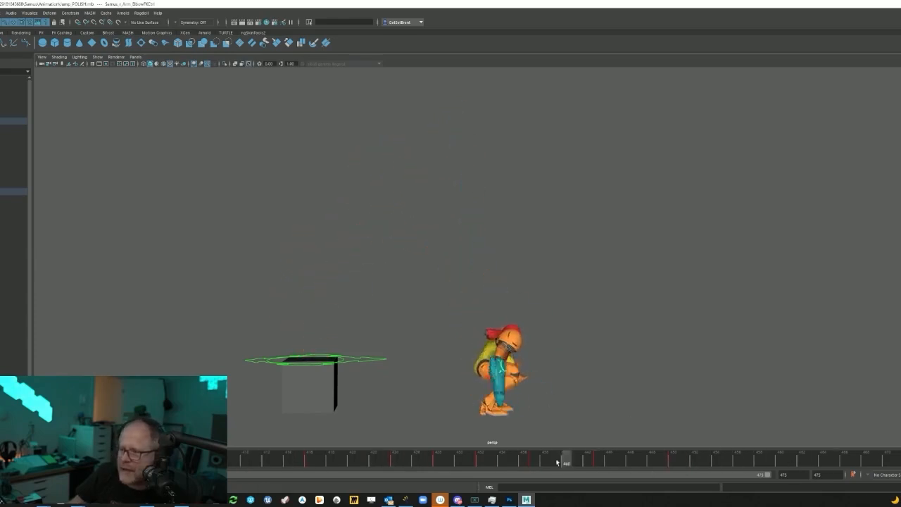
drag(449, 461, 603, 460)
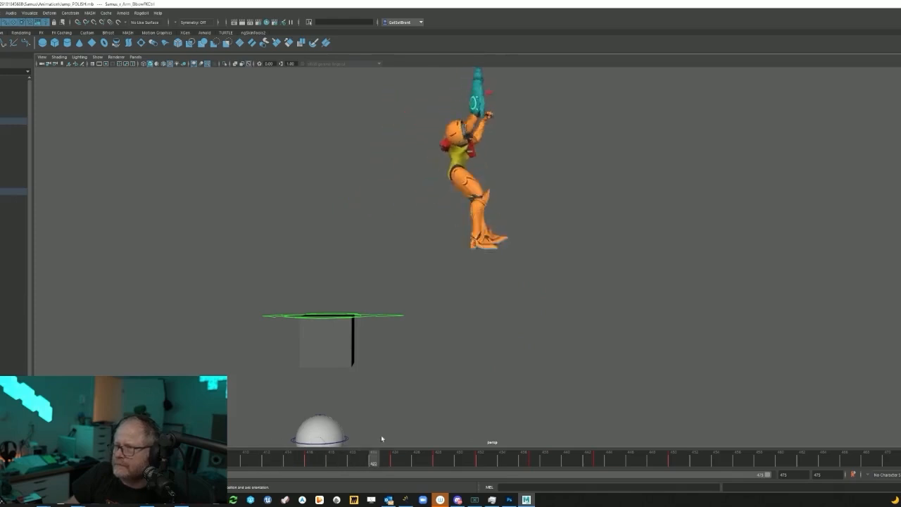
- Examine the jump from the character's left side, scrubbing back from the landing to the crouch on the box
alt+middle_drag(338, 328, 555, 361)
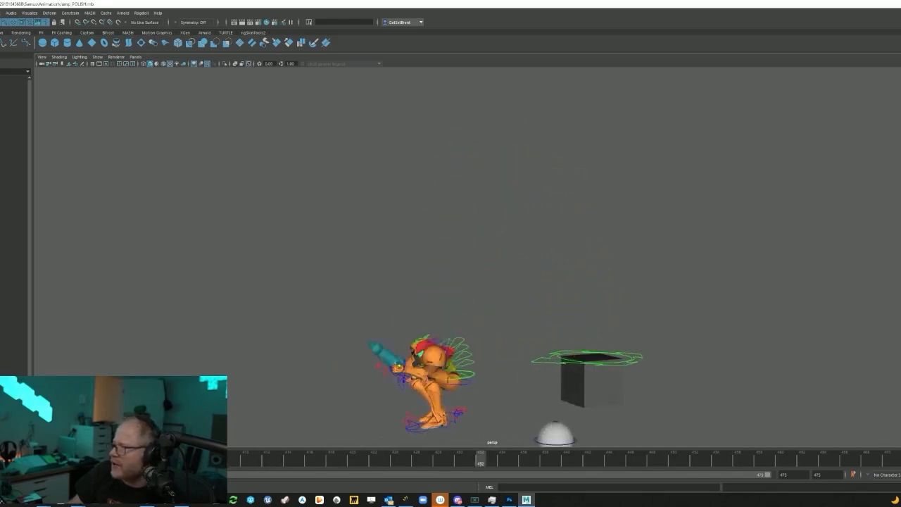
key(alt+v)
alt+middle_drag(513, 360, 559, 346)
alt+drag(559, 346, 579, 334)
scroll(521, 360, up, 2)
alt+middle_drag(461, 388, 437, 320)
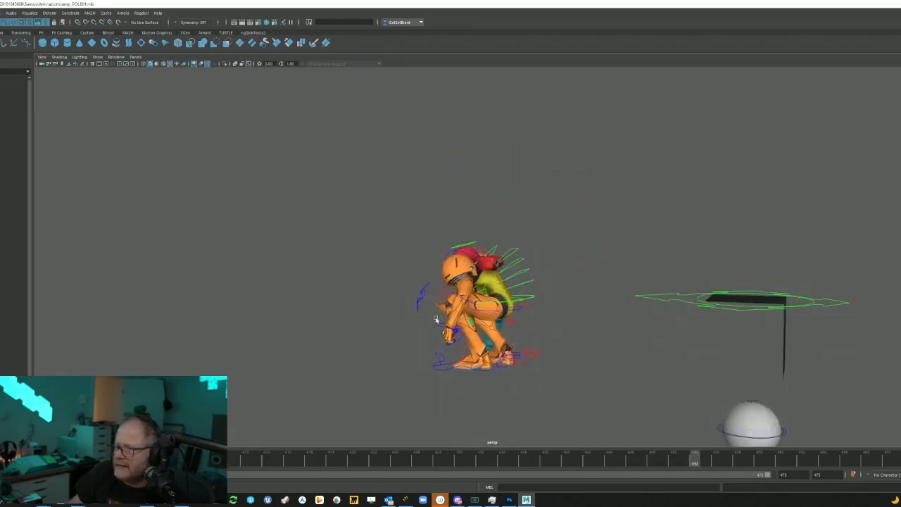
alt+drag(437, 319, 448, 321)
drag(450, 459, 141, 461)
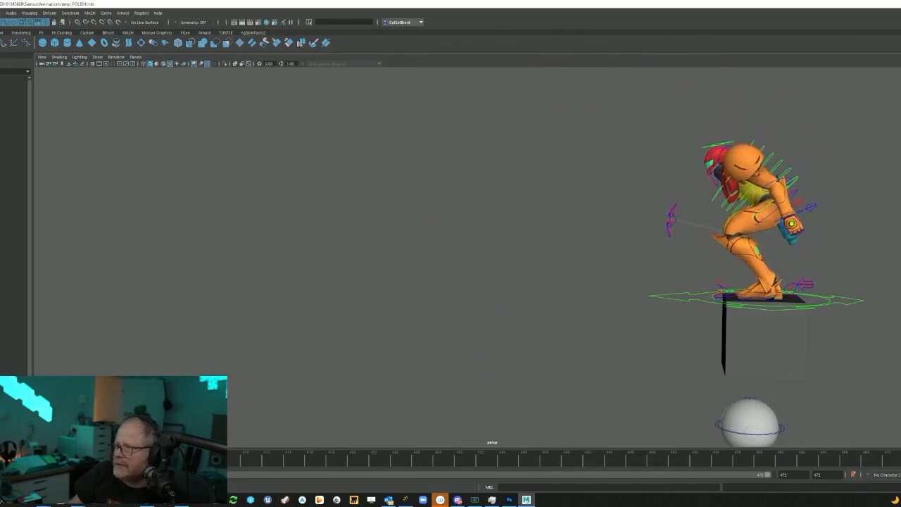
alt+drag(212, 394, 240, 381)
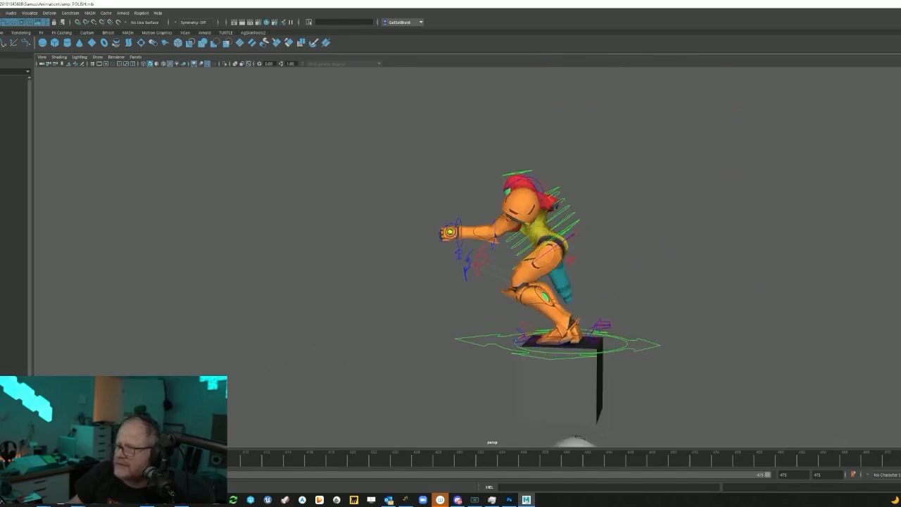
scroll(513, 382, up, 5)
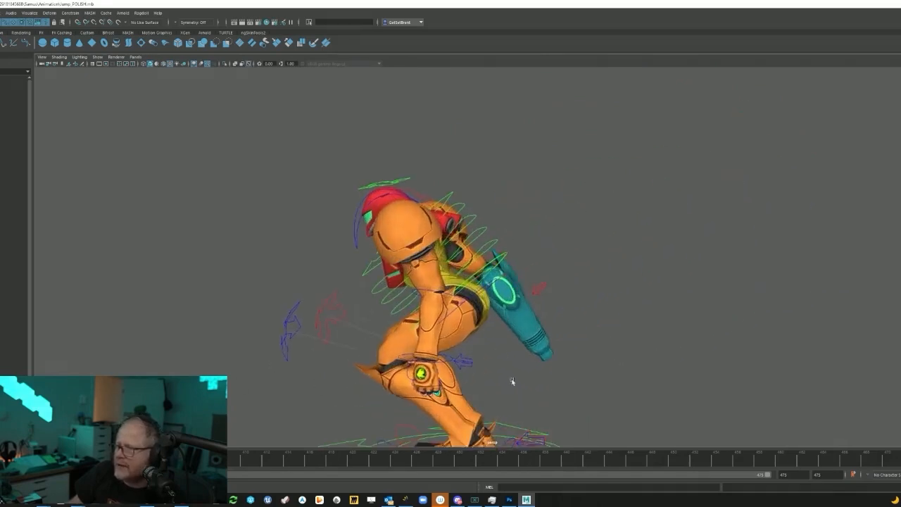
- Rotate the left elbow to bring the forearm forward in the crouch on the box, and check the arm through the jump
click(431, 292)
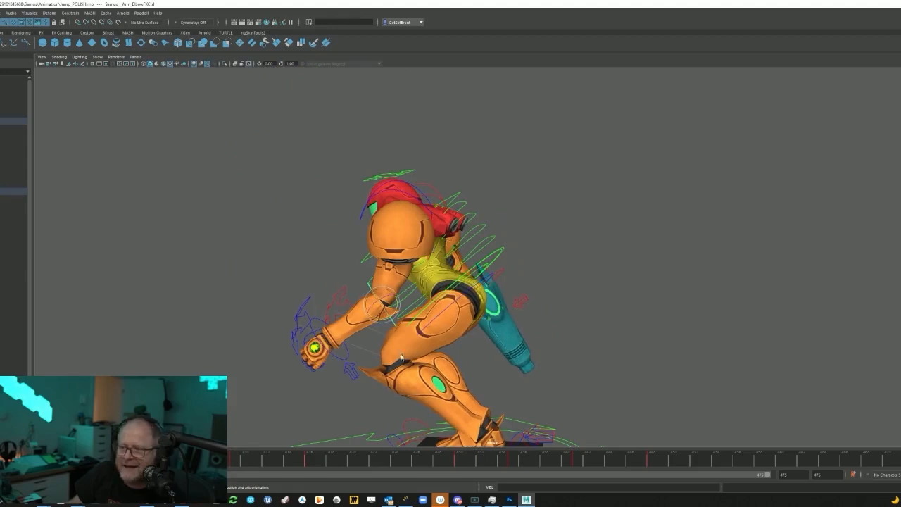
drag(394, 310, 383, 329)
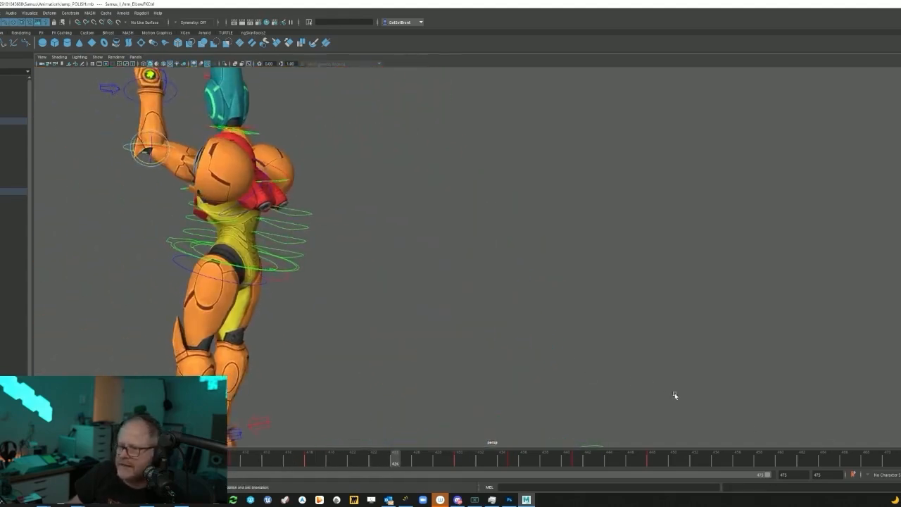
click(393, 464)
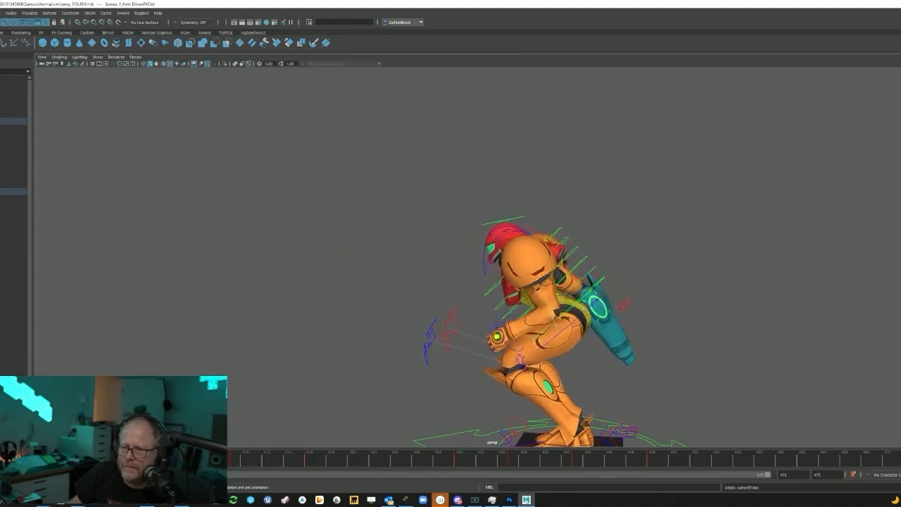
key(ctrl+z)
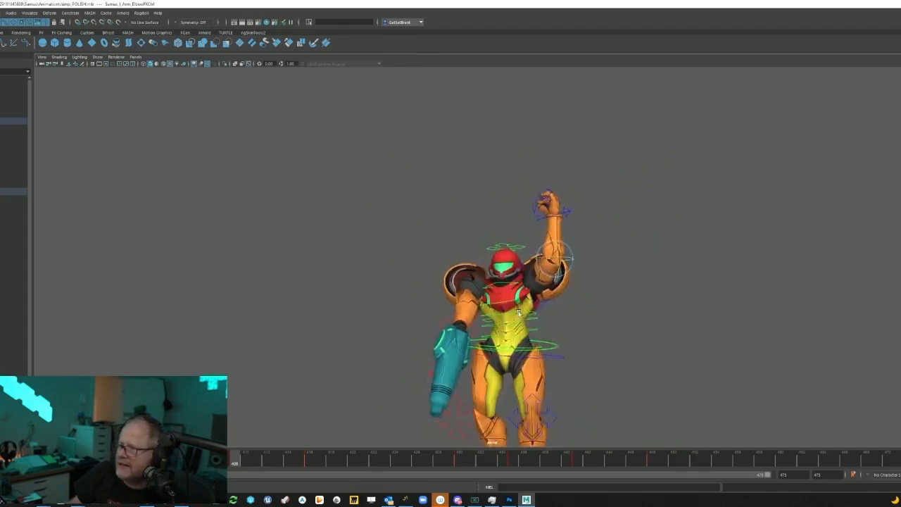
- Rotate the left shoulder at frame 409 to lower the raised left arm at takeoff, checking the pose from the side
alt+drag(582, 312, 445, 311)
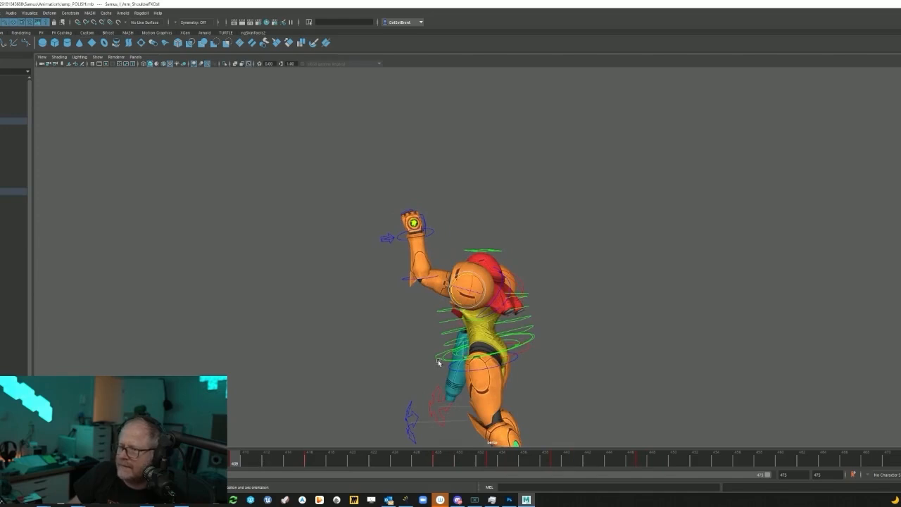
drag(477, 308, 486, 312)
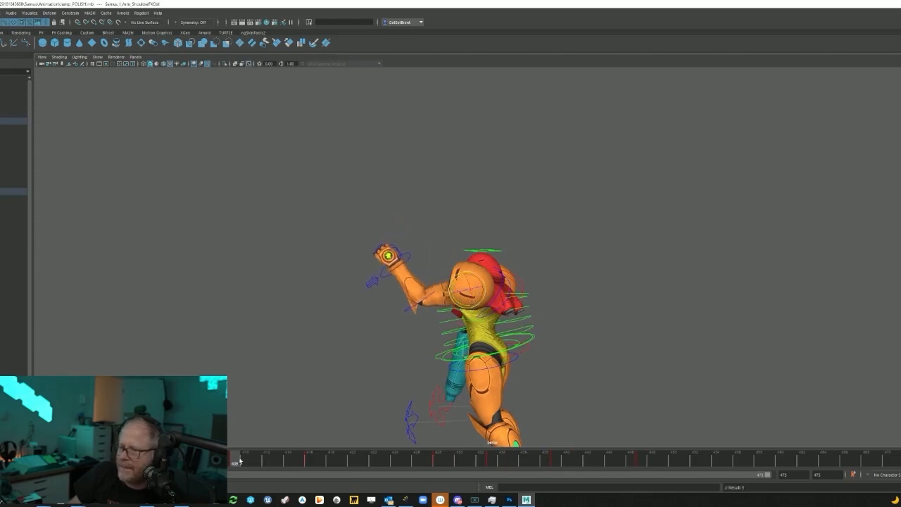
mouse_move(243, 453)
mouse_down()
mouse_move(310, 459)
mouse_move(234, 461)
mouse_up()
click(278, 461)
alt+middle_drag(452, 387, 429, 366)
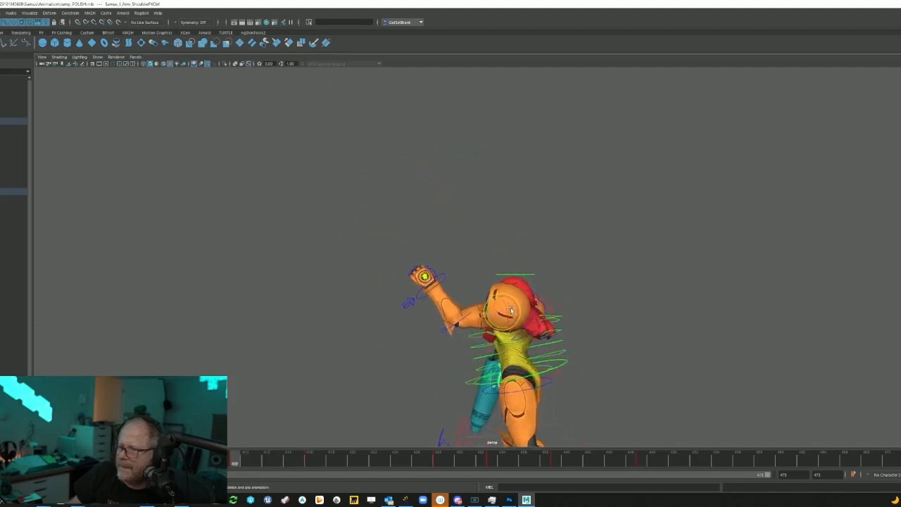
drag(502, 301, 499, 298)
mouse_move(232, 458)
mouse_down()
mouse_move(169, 457)
mouse_move(288, 456)
mouse_move(211, 458)
mouse_move(271, 458)
mouse_move(223, 458)
mouse_up()
mouse_move(371, 362)
alt+middle_down()
mouse_move(435, 362)
mouse_move(477, 378)
mouse_move(398, 352)
alt+middle_up()
- Bend the left elbow further at frame 409 and scrub from takeoff to frame 416 to check the arm
mouse_move(224, 458)
mouse_down()
mouse_move(244, 457)
mouse_move(169, 458)
mouse_move(222, 457)
mouse_move(170, 457)
mouse_move(238, 448)
mouse_up()
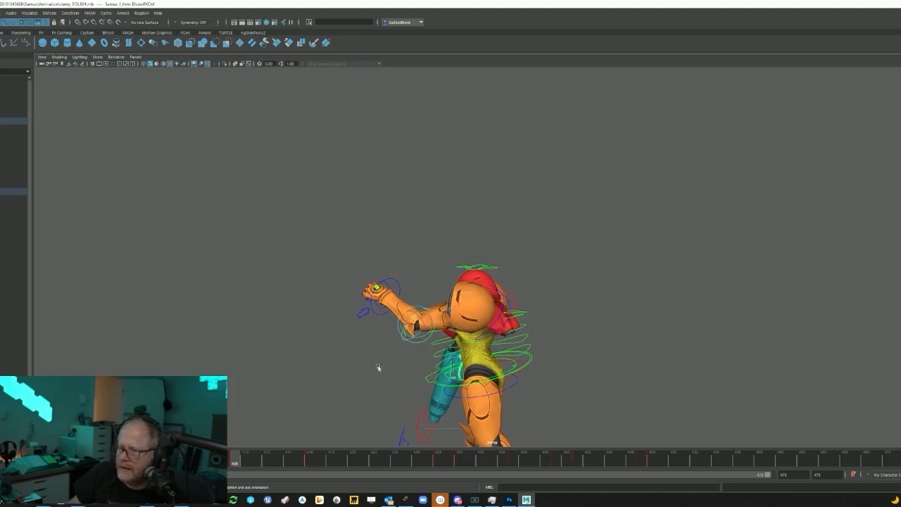
mouse_move(235, 458)
mouse_down()
mouse_move(197, 458)
mouse_move(233, 449)
mouse_up()
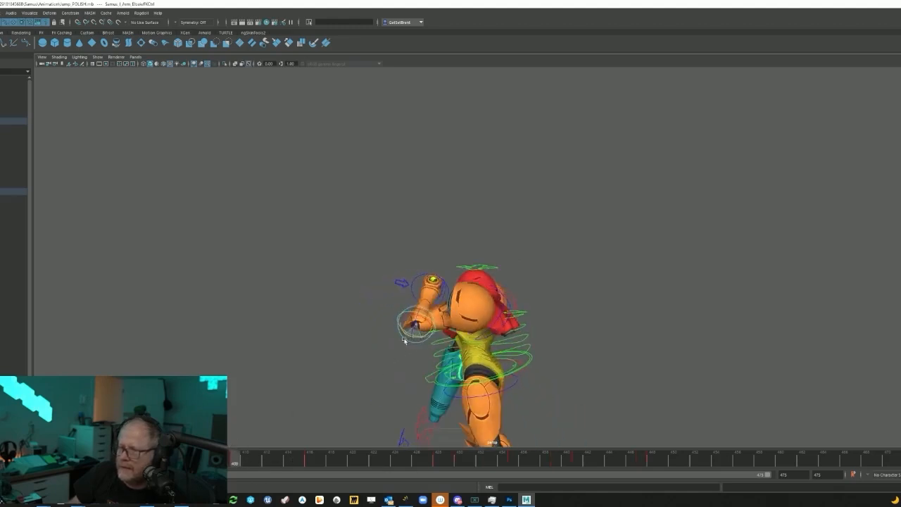
mouse_move(230, 459)
mouse_down()
mouse_move(310, 458)
mouse_move(302, 458)
mouse_up()
alt+drag(419, 321, 542, 360)
mouse_move(300, 459)
mouse_down()
mouse_move(224, 458)
mouse_move(288, 438)
mouse_move(310, 444)
mouse_up()
- Rotate the left shoulder at frames 409 and 416 from the front, and scrub on to the arm pose at frame 428
alt+drag(359, 430, 453, 310)
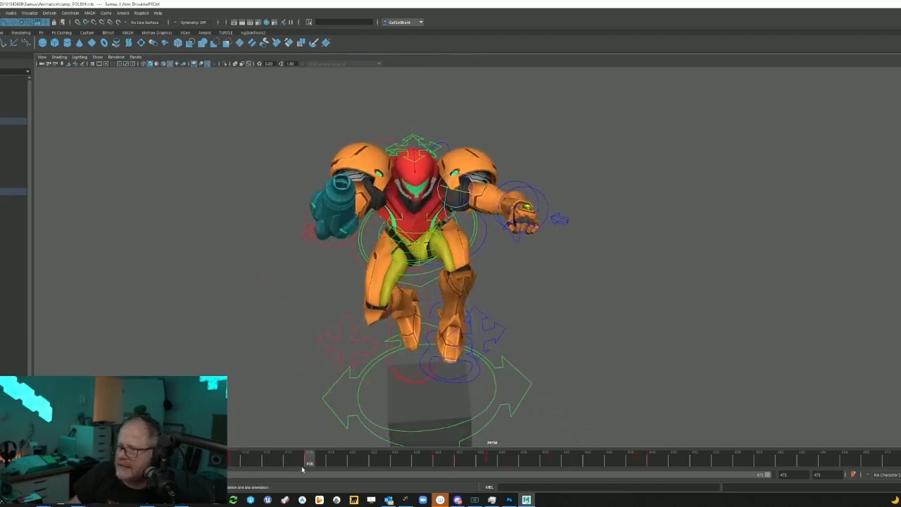
mouse_move(303, 469)
mouse_down()
mouse_move(358, 461)
mouse_move(235, 454)
mouse_up()
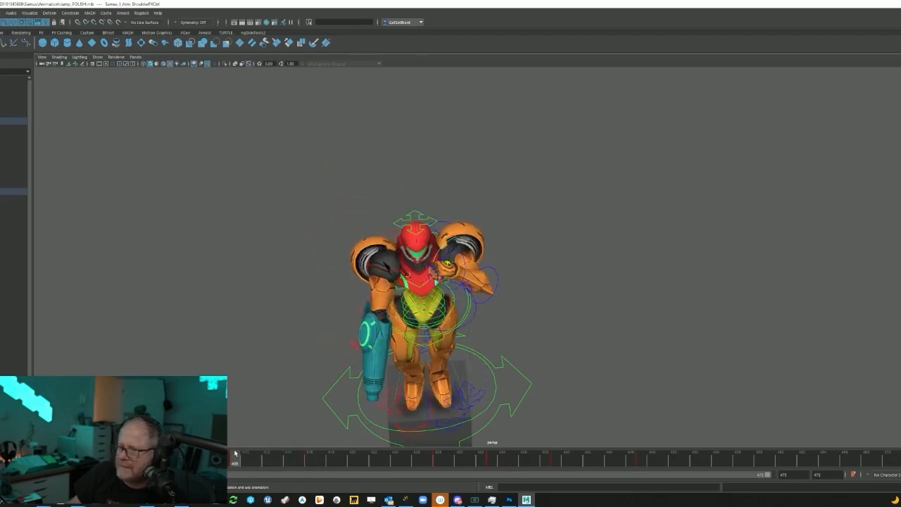
alt+drag(407, 362, 459, 271)
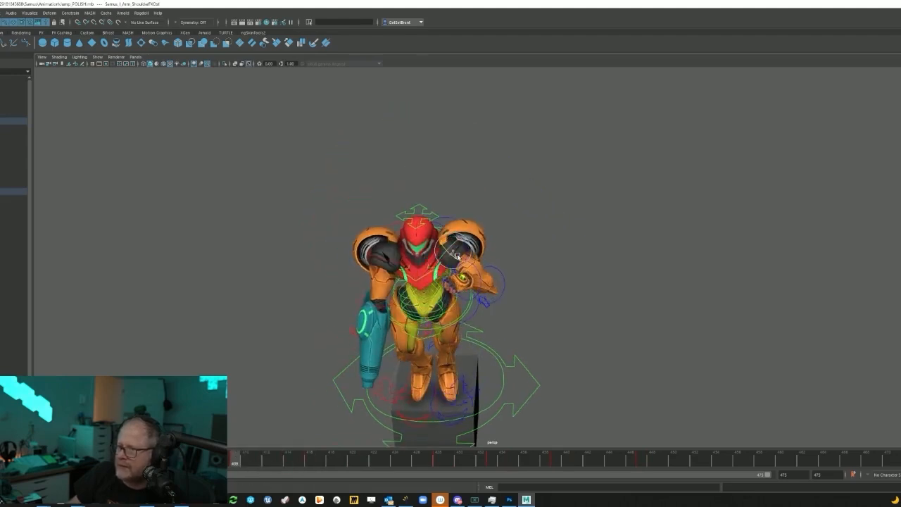
mouse_move(227, 462)
mouse_down()
mouse_move(265, 446)
mouse_move(314, 445)
mouse_up()
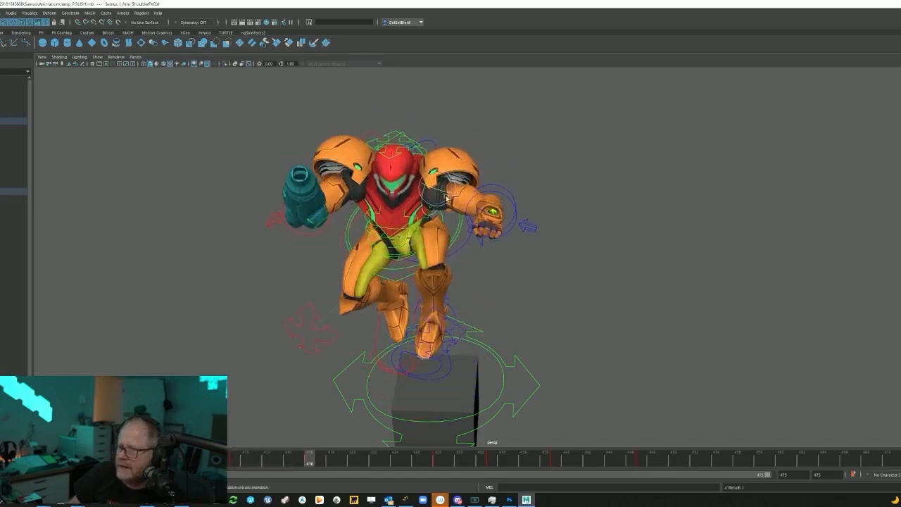
mouse_move(315, 463)
mouse_down()
mouse_move(233, 457)
mouse_move(308, 456)
mouse_up()
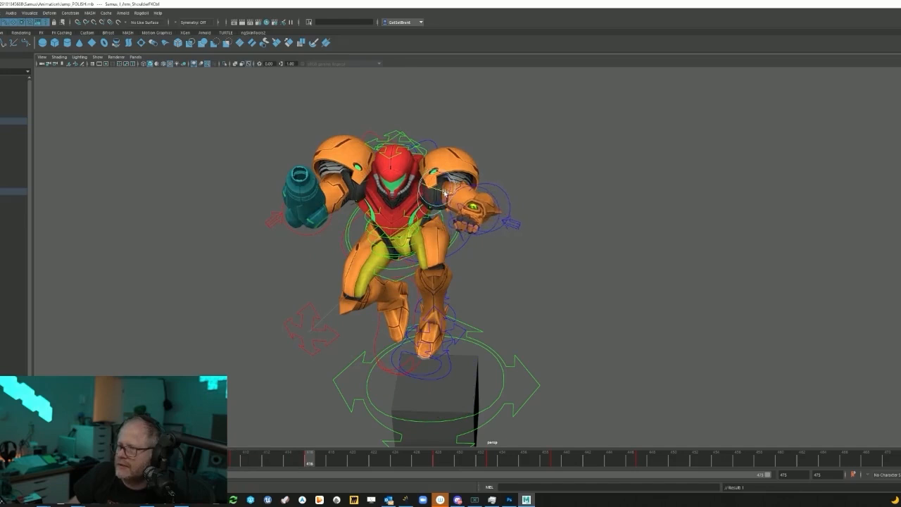
drag(366, 456, 358, 456)
click(437, 459)
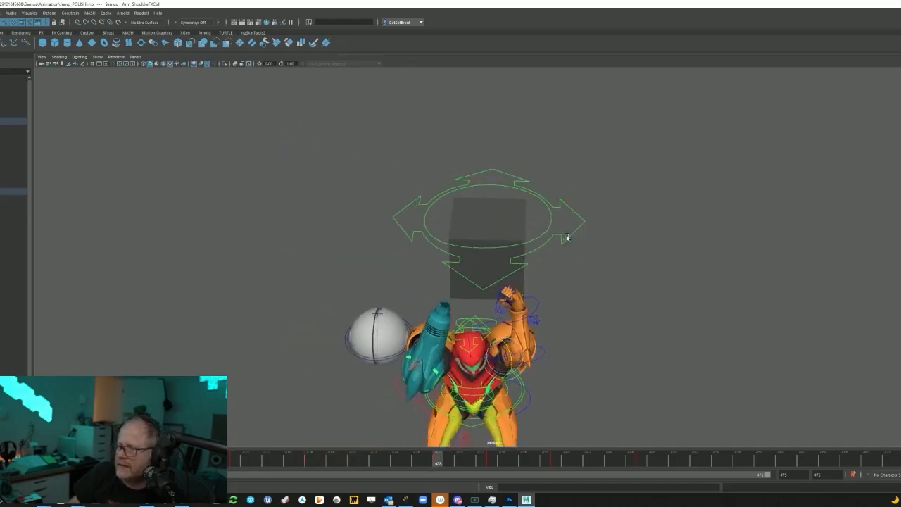
- Key the left shoulder at frame 422 for the falling pose, and scrub the jump from the front
drag(462, 465, 255, 462)
alt+middle_drag(396, 326, 495, 311)
alt+drag(496, 311, 402, 403)
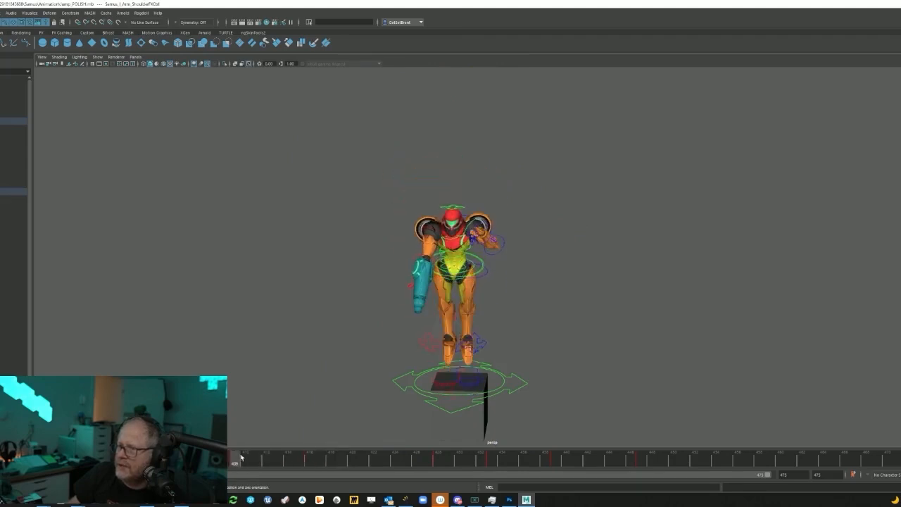
alt+drag(352, 381, 398, 409)
drag(277, 455, 374, 459)
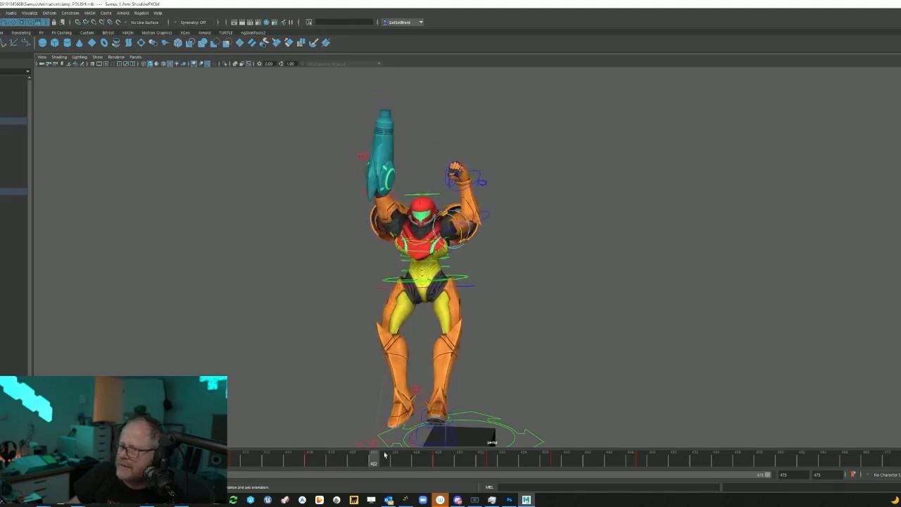
alt+middle_drag(426, 315, 462, 349)
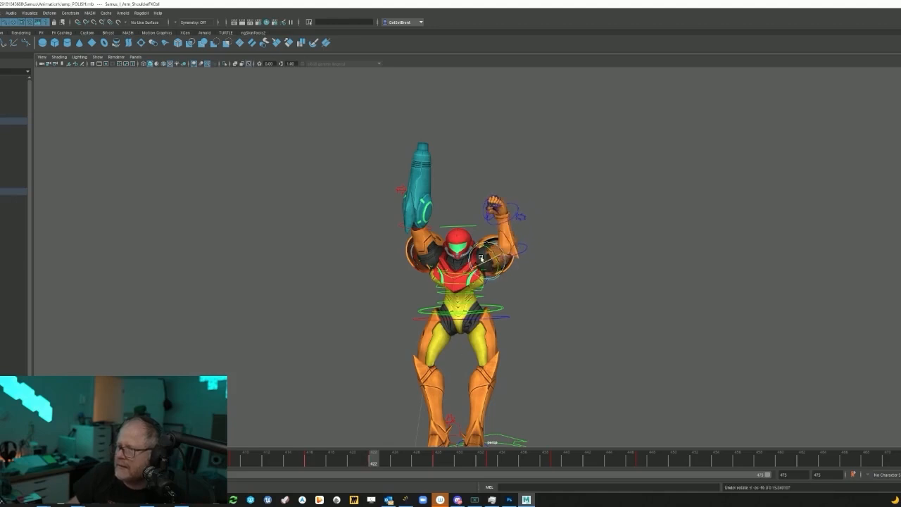
drag(368, 468, 260, 462)
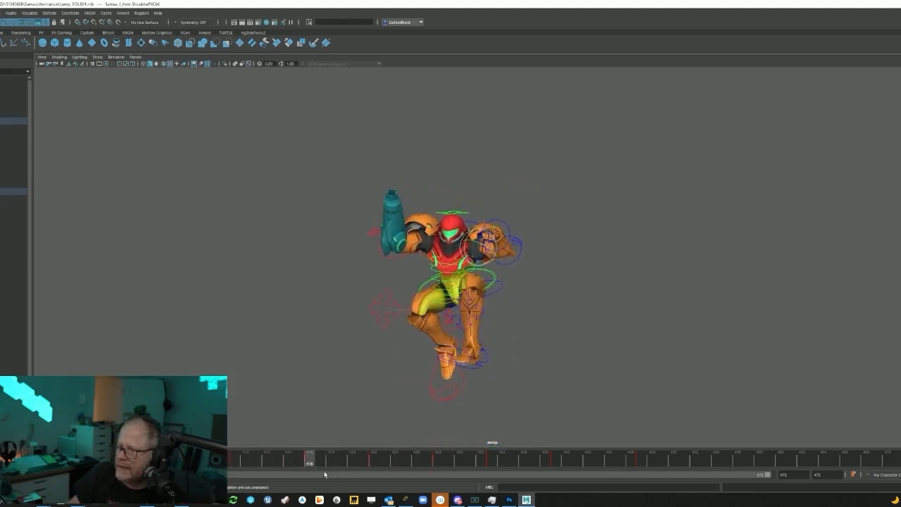
- Rotate the left shoulder at frame 416 so the forearm points upward in midair, and scrub the takeoff
drag(267, 459, 310, 453)
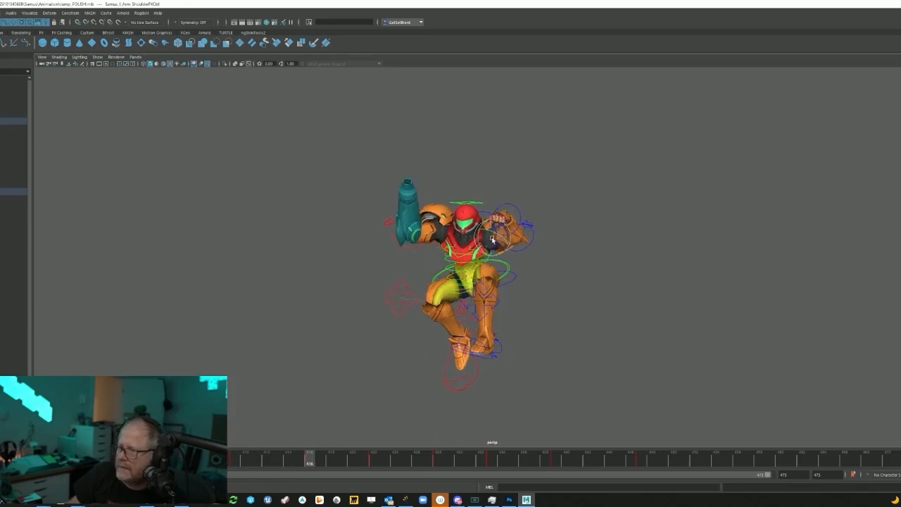
drag(324, 446, 231, 444)
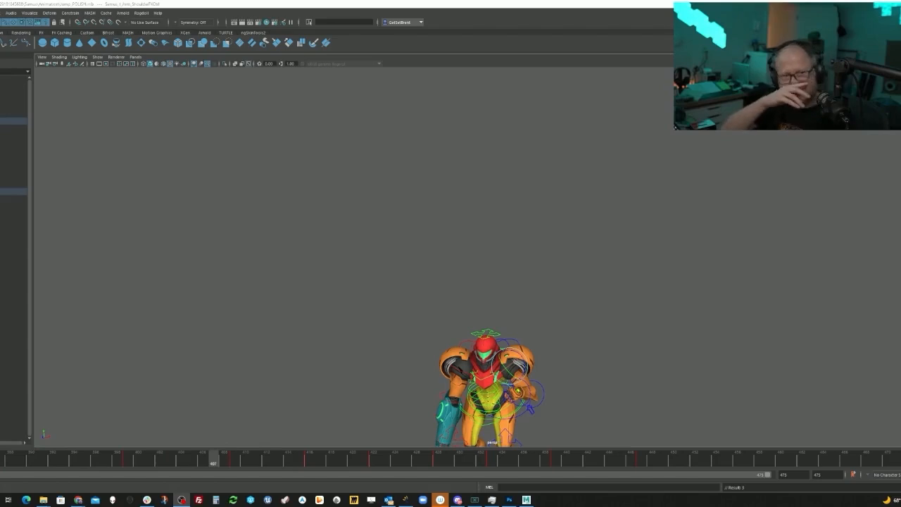
click(203, 459)
alt+drag(225, 437, 404, 348)
alt+right_drag(405, 348, 306, 421)
drag(203, 461, 297, 461)
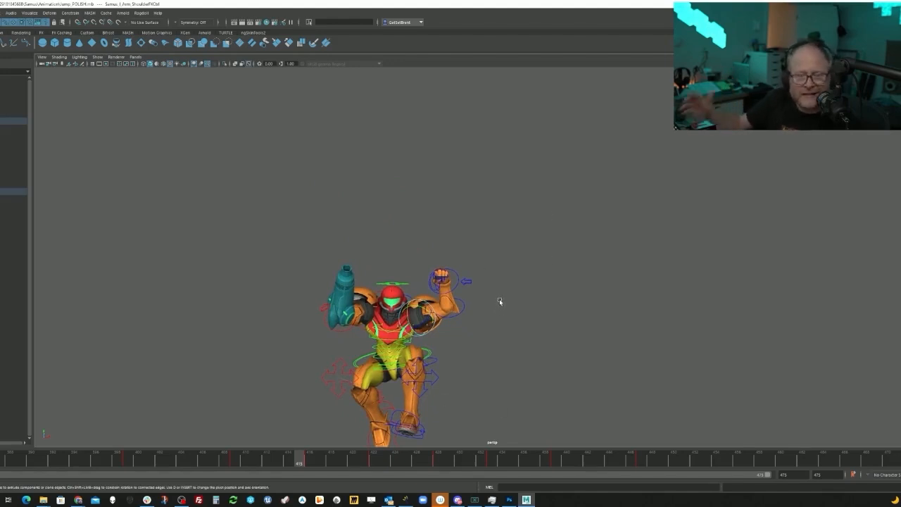
mouse_move(294, 463)
mouse_down()
mouse_move(232, 460)
mouse_move(391, 458)
mouse_move(214, 464)
mouse_move(368, 456)
mouse_move(242, 466)
mouse_up()
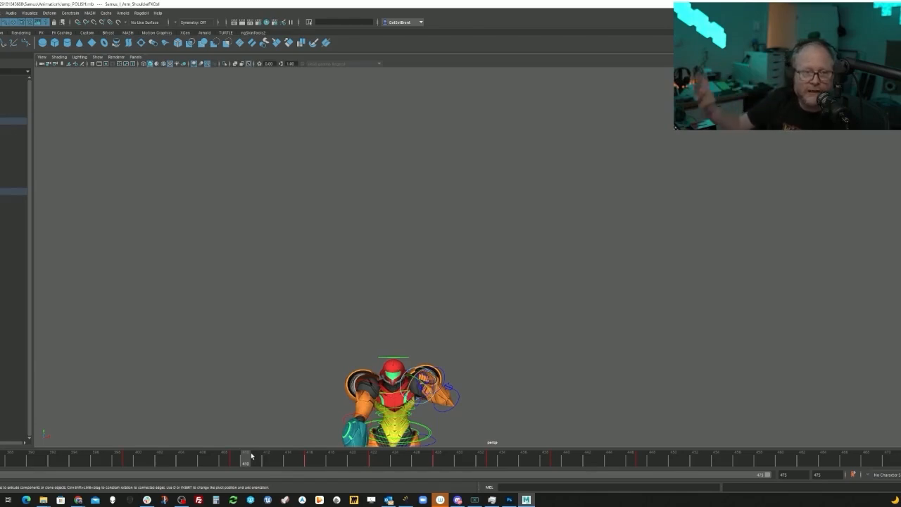
- Scrub back from frame 410 to the crouch around frame 400 to examine the left arm's path from the front
alt+middle_drag(415, 327, 437, 255)
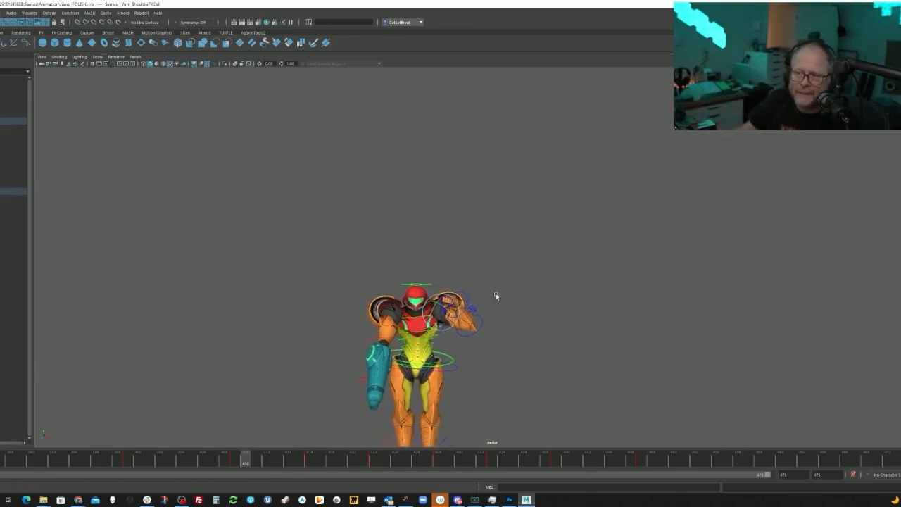
alt+middle_drag(503, 296, 482, 299)
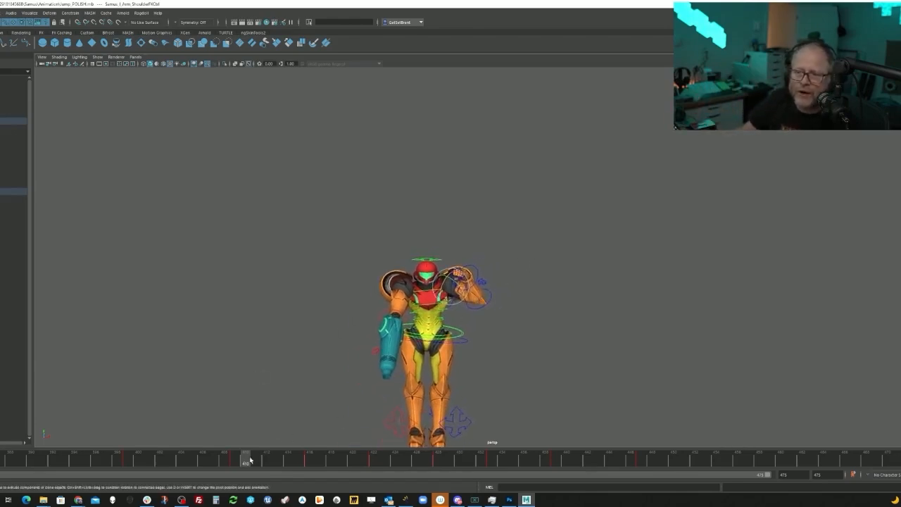
drag(250, 460, 150, 486)
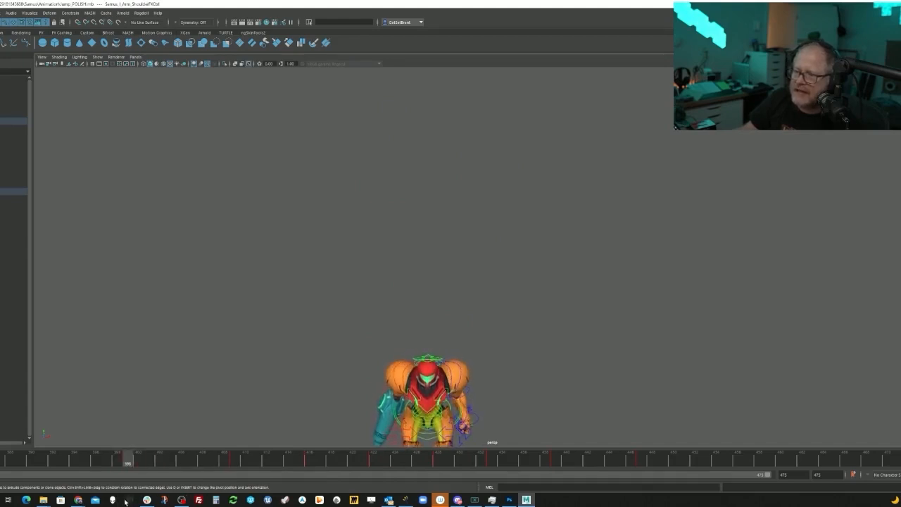
drag(125, 502, 138, 486)
scroll(360, 373, down, 3)
alt+middle_drag(360, 372, 385, 312)
scroll(367, 395, up, 4)
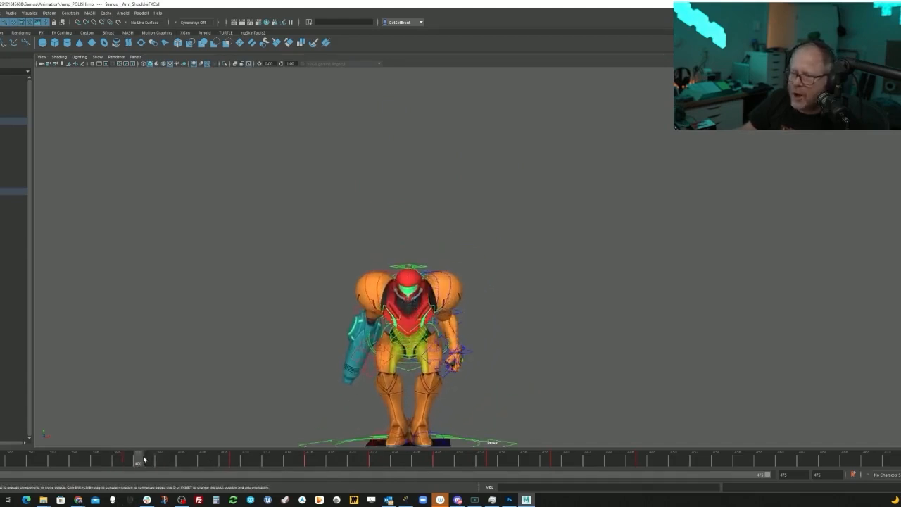
- Try rotating the left shoulder at frame 404 from the side to adjust the arm in the crouch
mouse_move(143, 459)
mouse_down()
mouse_move(179, 461)
mouse_move(130, 460)
mouse_move(190, 460)
mouse_move(147, 461)
mouse_move(181, 460)
mouse_up()
mouse_move(233, 408)
alt+mouse_down()
mouse_move(315, 380)
mouse_move(329, 358)
mouse_move(409, 371)
alt+mouse_up()
mouse_move(190, 459)
mouse_down()
mouse_move(104, 461)
mouse_move(181, 461)
mouse_up()
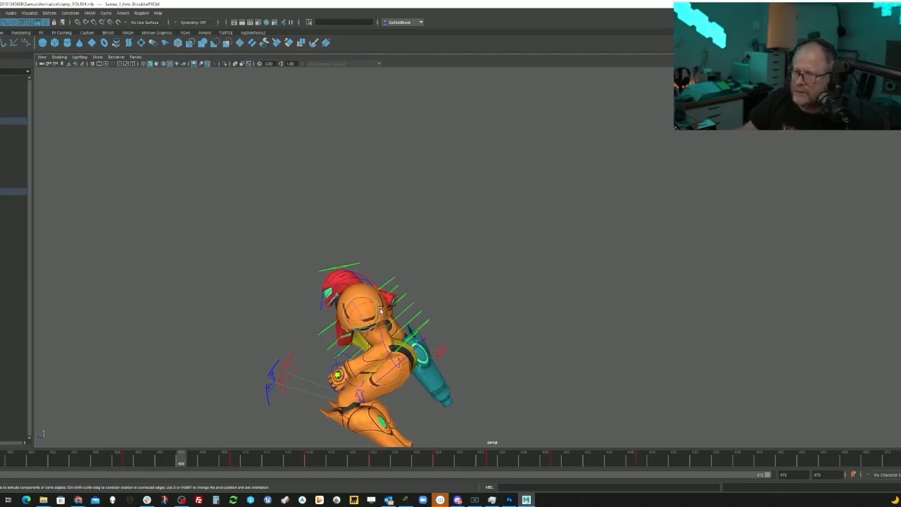
mouse_move(186, 462)
mouse_down()
mouse_move(219, 460)
mouse_move(116, 460)
mouse_move(185, 459)
mouse_up()
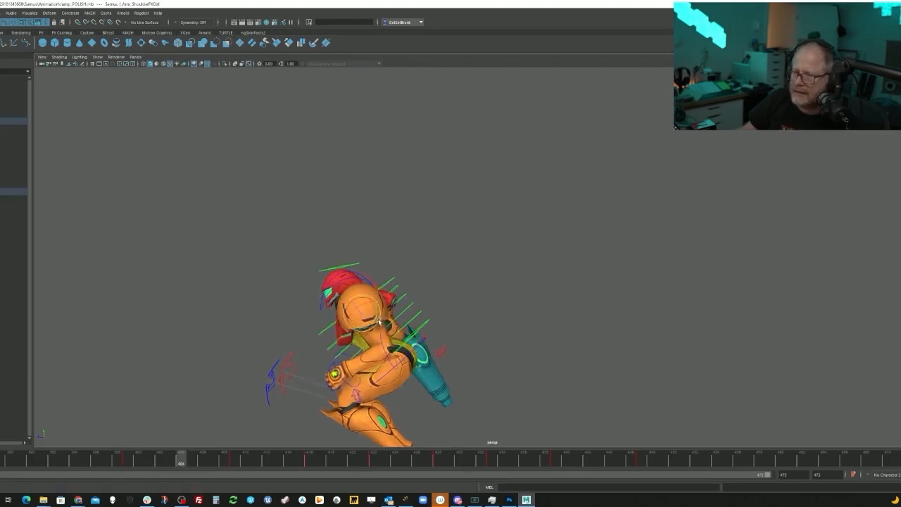
mouse_move(179, 461)
mouse_down()
mouse_move(134, 459)
mouse_move(202, 459)
mouse_move(116, 459)
mouse_move(235, 462)
mouse_move(117, 459)
mouse_move(195, 460)
mouse_move(152, 461)
mouse_move(180, 461)
mouse_up()
- Delete the left shoulder key at frame 404 and scrub the crouch from the front
right_click(187, 462)
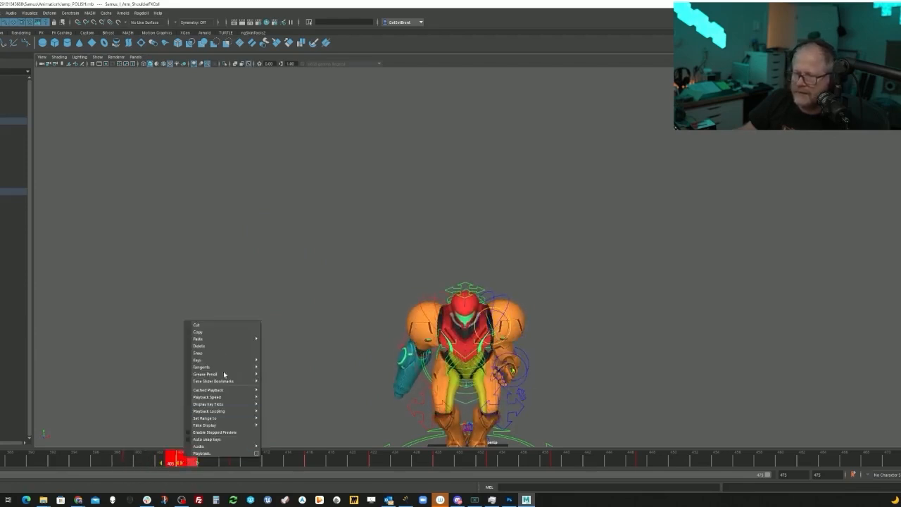
click(215, 350)
drag(212, 456, 176, 460)
drag(176, 459, 181, 459)
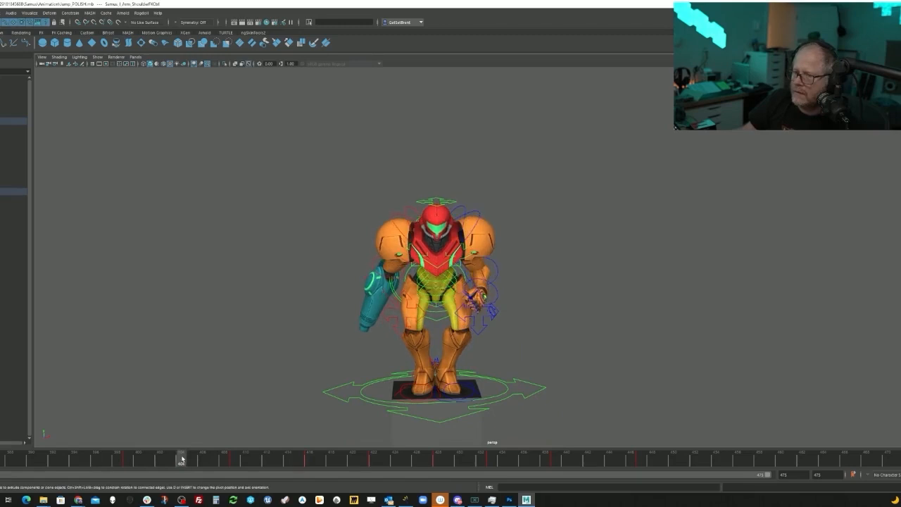
- Rotate the left shoulder at frame 404 to swing the left arm farther forward in the crouch, working from the side
alt+drag(465, 362, 358, 348)
alt+middle_drag(358, 348, 438, 347)
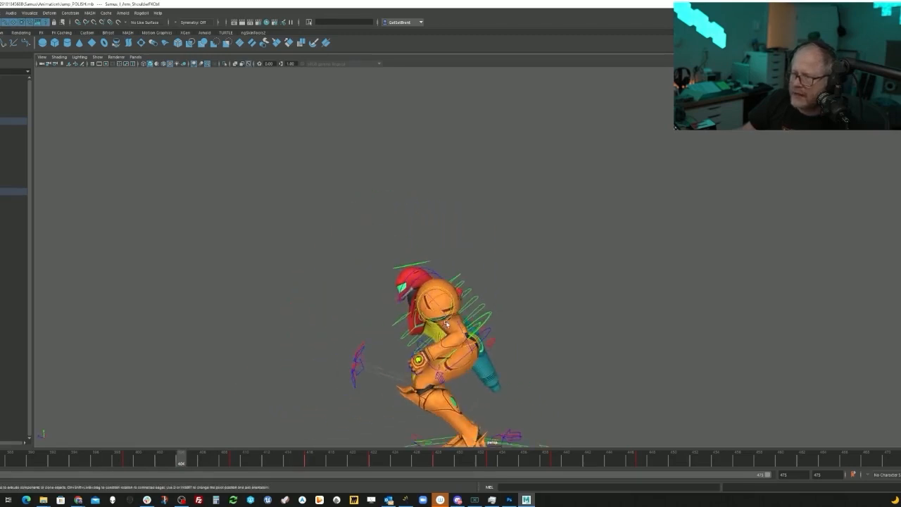
drag(446, 323, 443, 321)
alt+drag(396, 360, 373, 372)
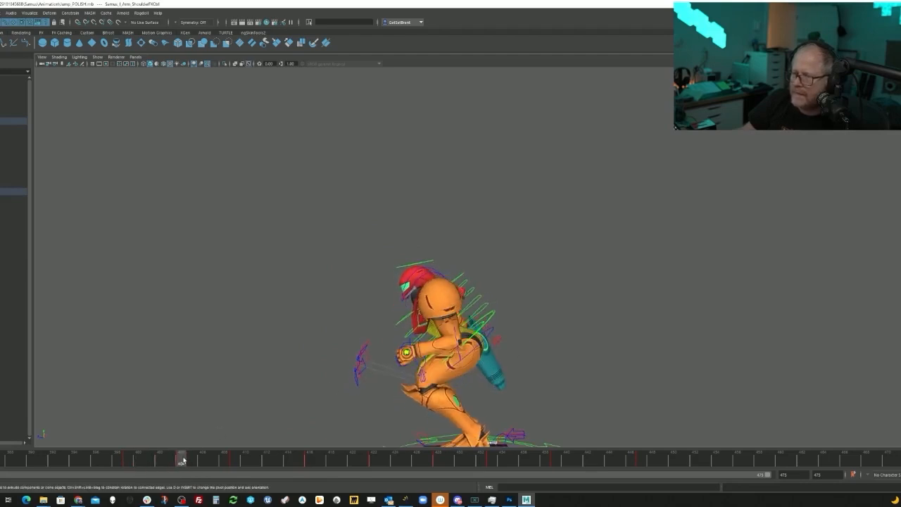
- Scrub the crouch up to frame 404 and undo the last left shoulder rotation
drag(128, 458, 162, 458)
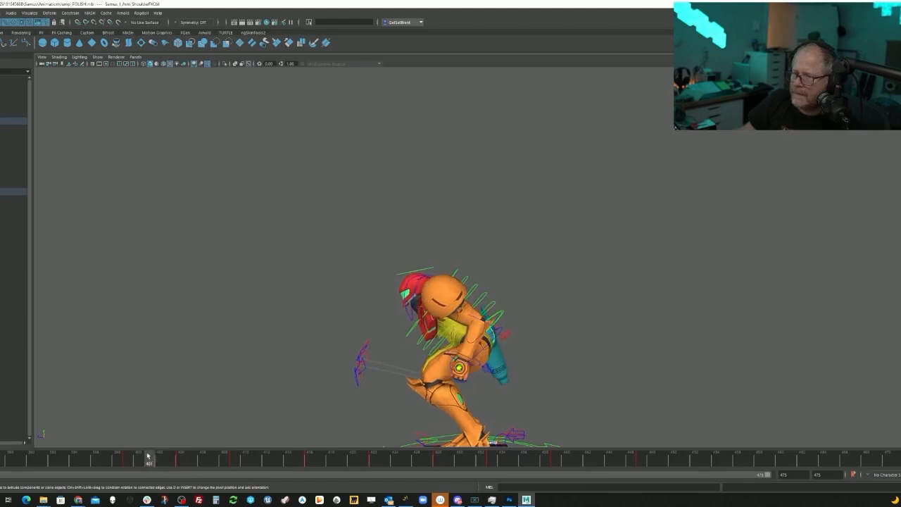
mouse_move(162, 456)
mouse_down()
mouse_move(127, 457)
mouse_move(181, 462)
mouse_up()
key(ctrl+z)
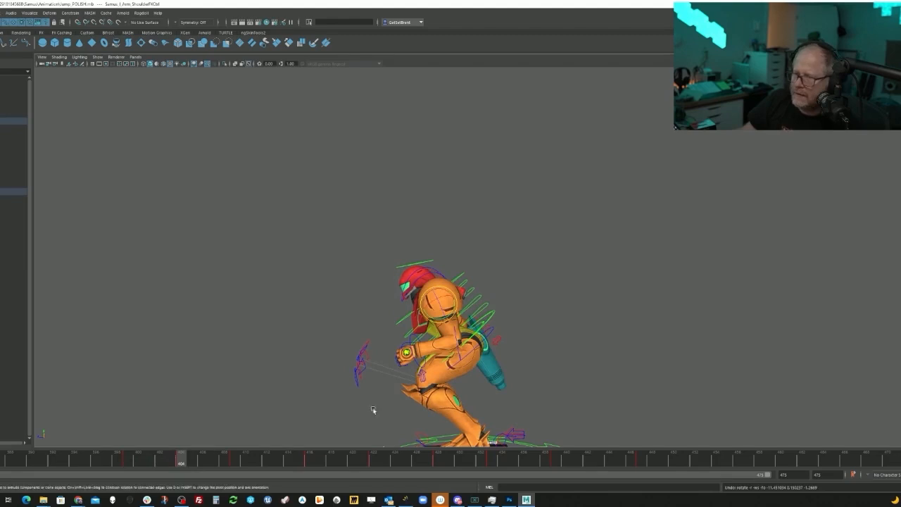
- Rotate the left shoulder at frame 404 to bring the left forearm back up in front of the crouching body
middle_drag(423, 398, 463, 389)
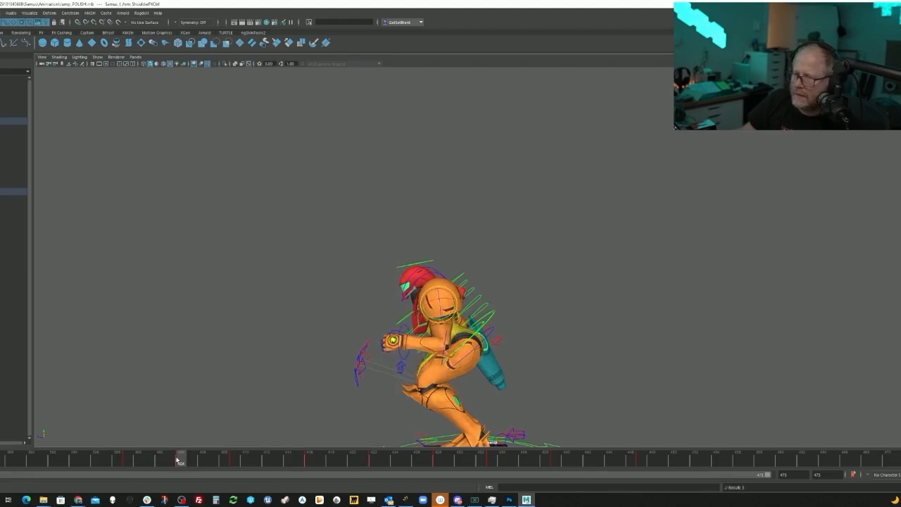
mouse_move(176, 460)
mouse_down()
mouse_move(157, 459)
mouse_move(181, 458)
mouse_up()
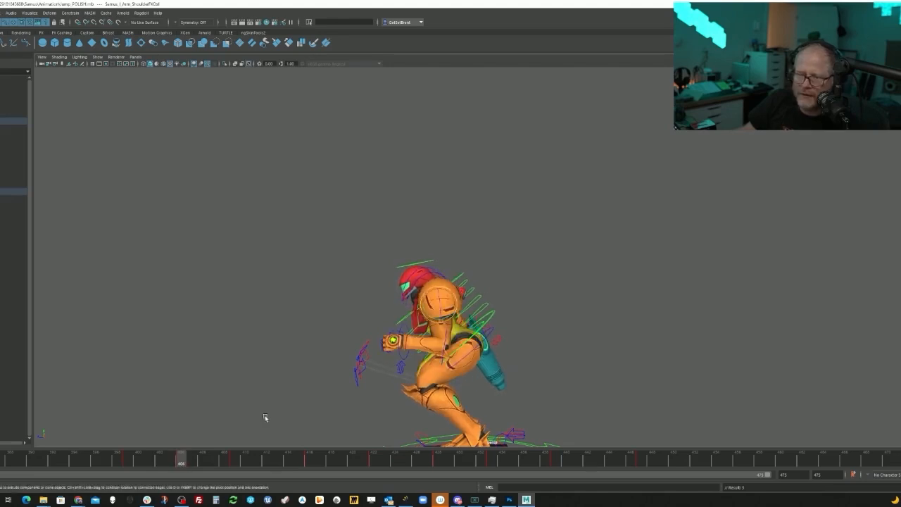
mouse_move(263, 418)
alt+mouse_down()
mouse_move(543, 318)
mouse_move(521, 337)
alt+mouse_up()
- Open the Graph Editor for the left shoulder control and isolate its Rotate Y curve
key(space)
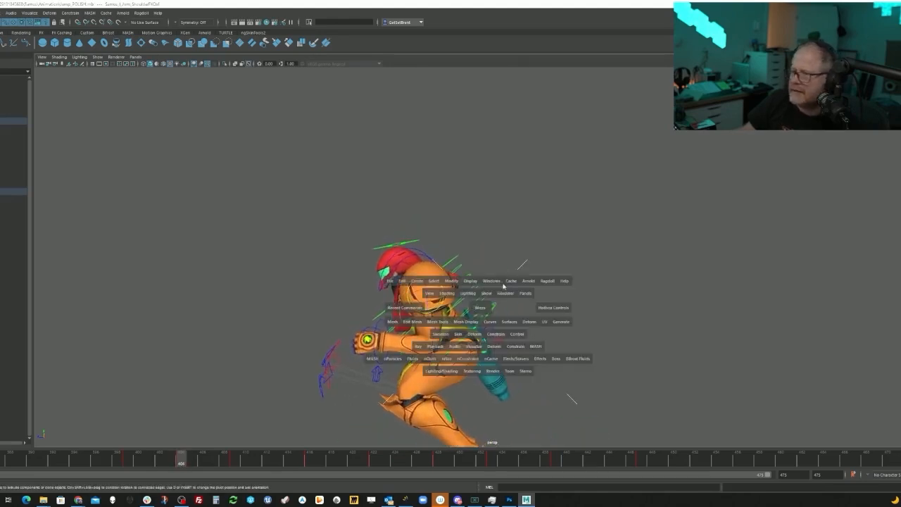
click(493, 281)
mouse_move(515, 328)
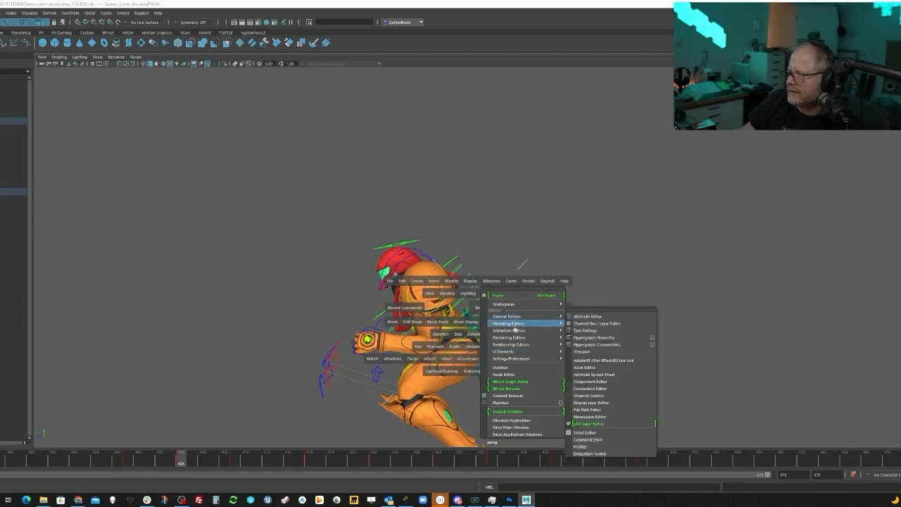
click(579, 333)
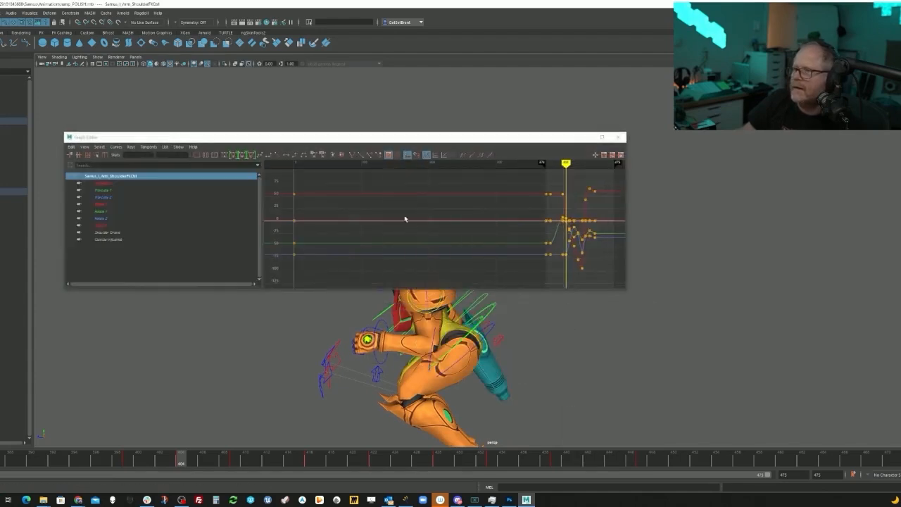
alt+middle_drag(405, 219, 374, 222)
alt+drag(362, 306, 371, 372)
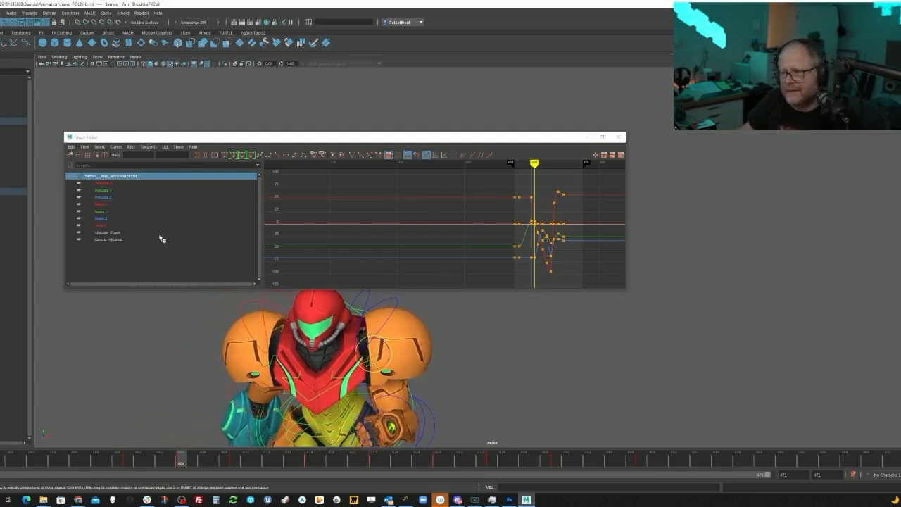
click(106, 211)
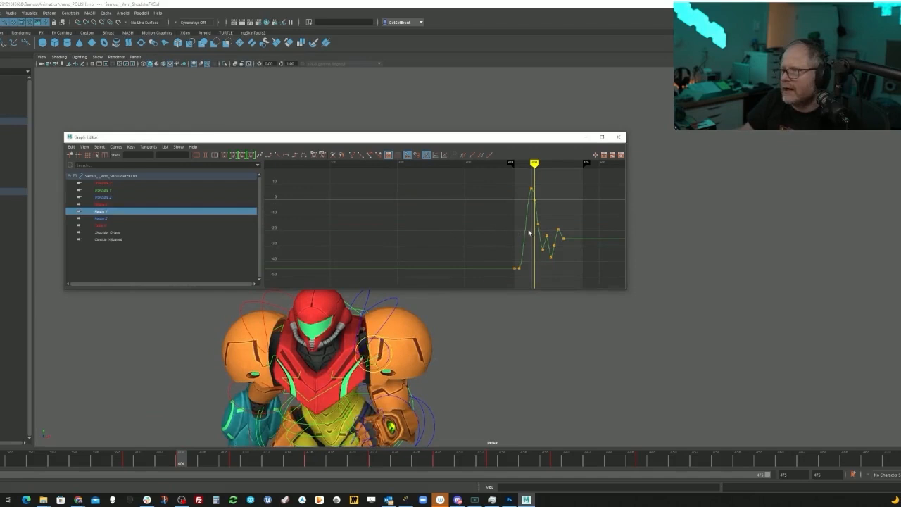
mouse_move(501, 377)
alt+mouse_down()
mouse_move(295, 429)
mouse_move(196, 473)
mouse_move(171, 462)
mouse_move(86, 462)
mouse_move(180, 459)
alt+mouse_up()
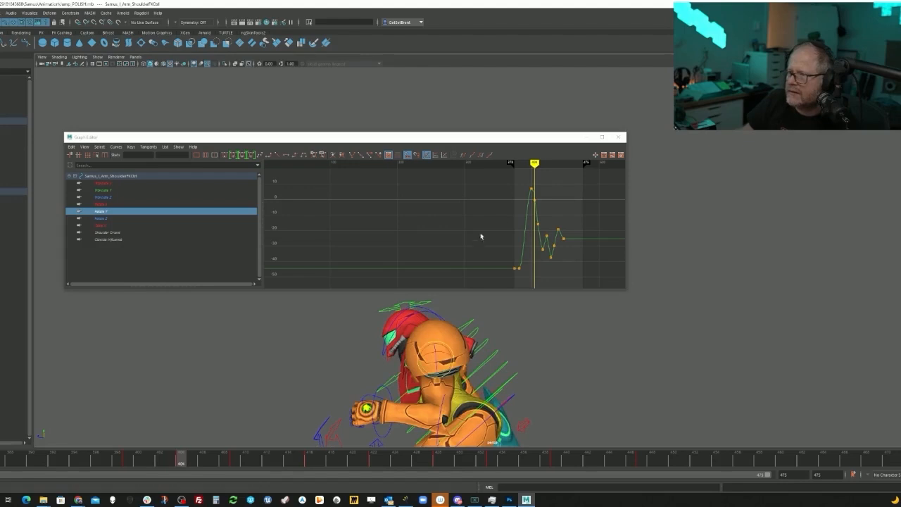
- Apply auto tangents to the left shoulder's Rotate Y peak key just before frame 404, comparing the curve with and without the change
alt+middle_drag(506, 223, 428, 256)
alt+right_drag(429, 255, 473, 214)
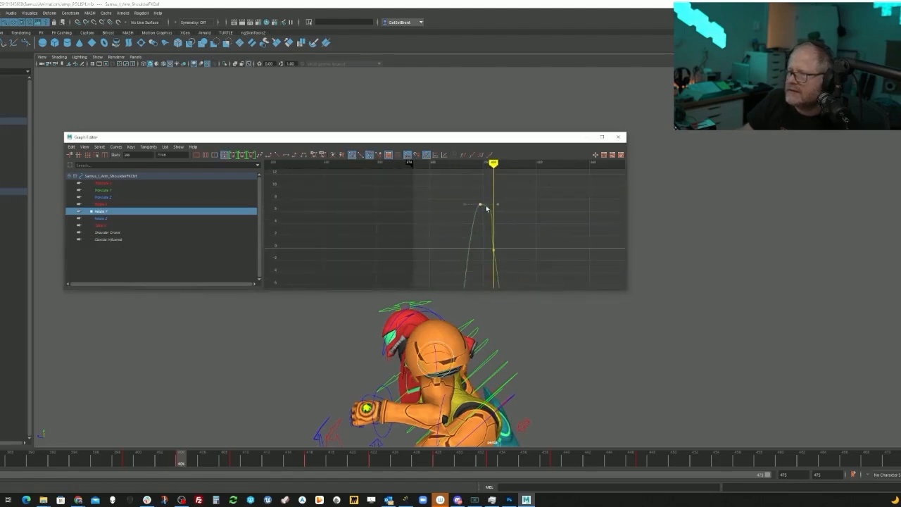
click(224, 155)
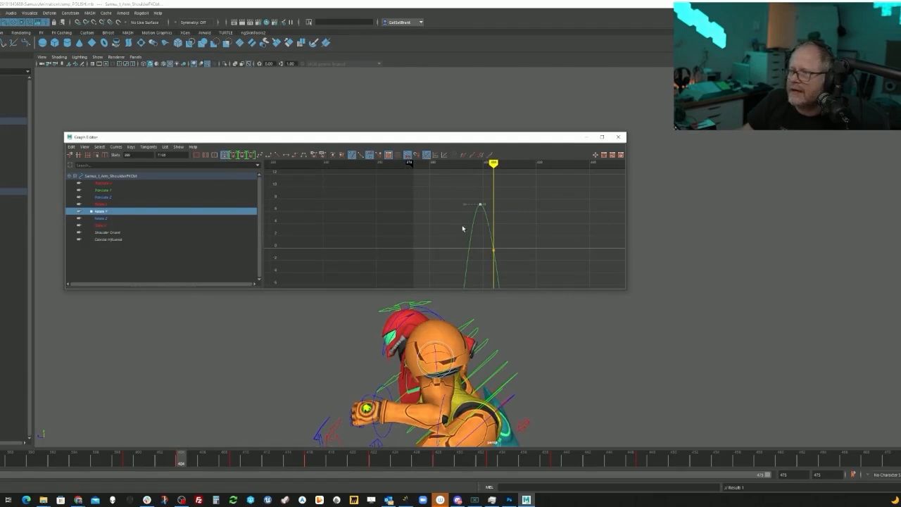
key(ctrl+z)
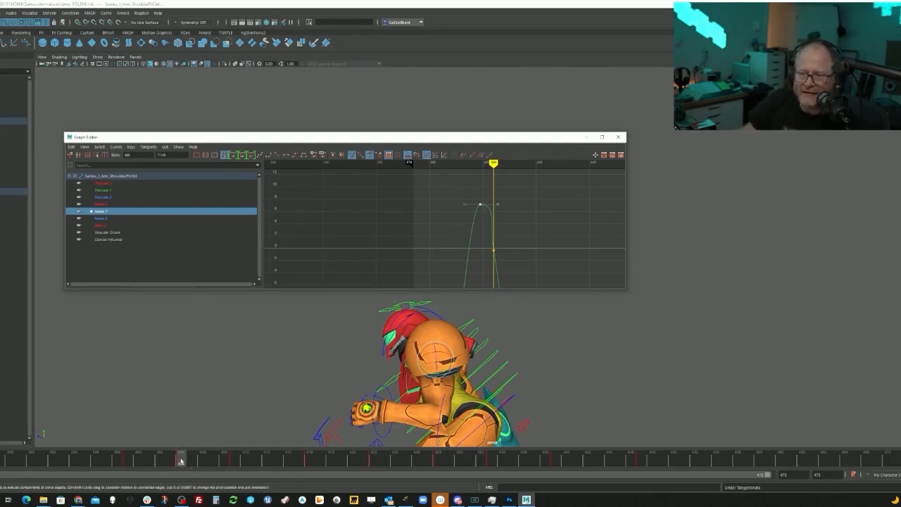
mouse_move(180, 462)
mouse_down()
mouse_move(125, 463)
mouse_move(181, 463)
mouse_up()
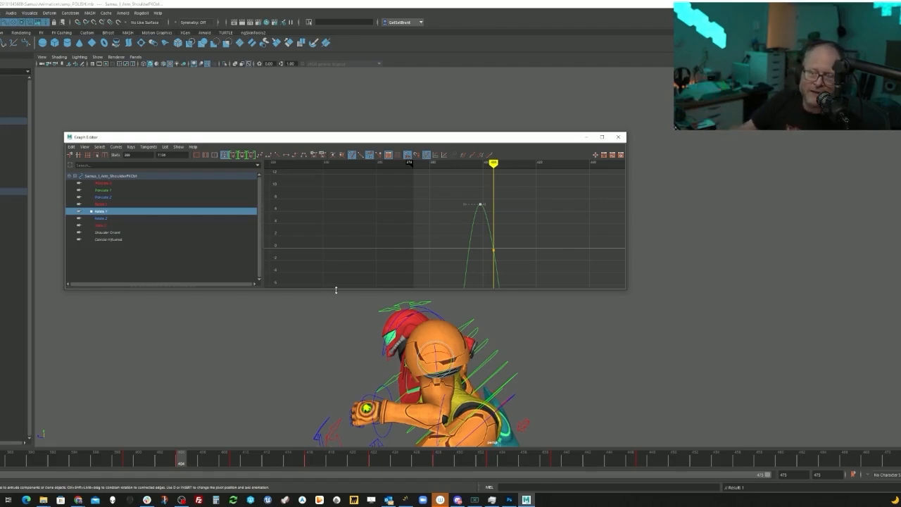
- Scrub the frames leading up to 404 from the side to review the left arm in the crouch
mouse_move(193, 459)
mouse_down()
mouse_move(117, 458)
mouse_move(225, 459)
mouse_move(149, 458)
mouse_up()
alt+drag(187, 417, 362, 345)
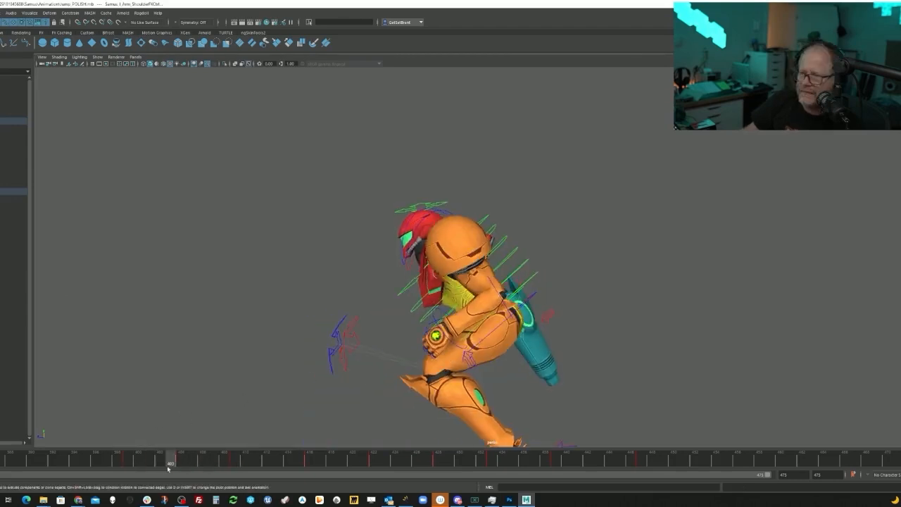
drag(171, 466, 179, 467)
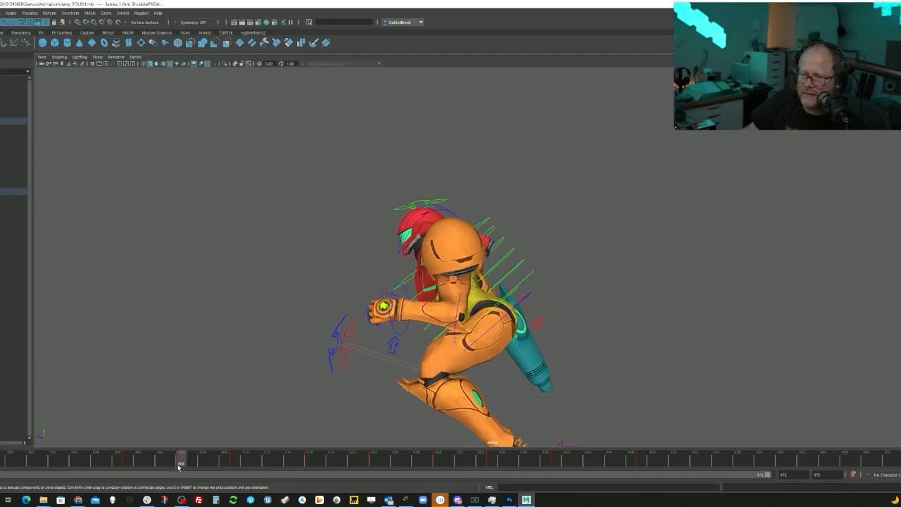
alt+middle_drag(351, 361, 371, 287)
- Reopen the Graph Editor on the left shoulder's Rotate Y curve and move its window clear of the character
key(alt+g)
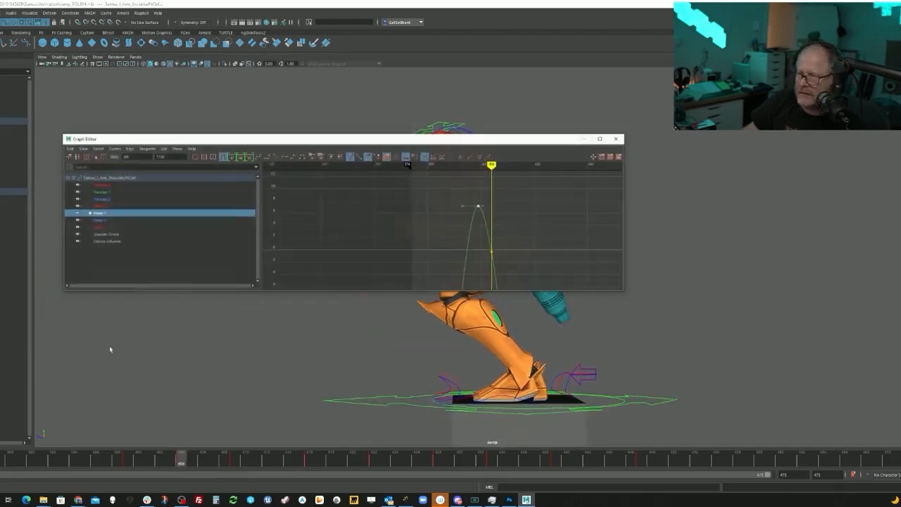
alt+middle_drag(388, 201, 327, 187)
mouse_move(188, 458)
mouse_down()
mouse_move(138, 459)
mouse_move(181, 464)
mouse_up()
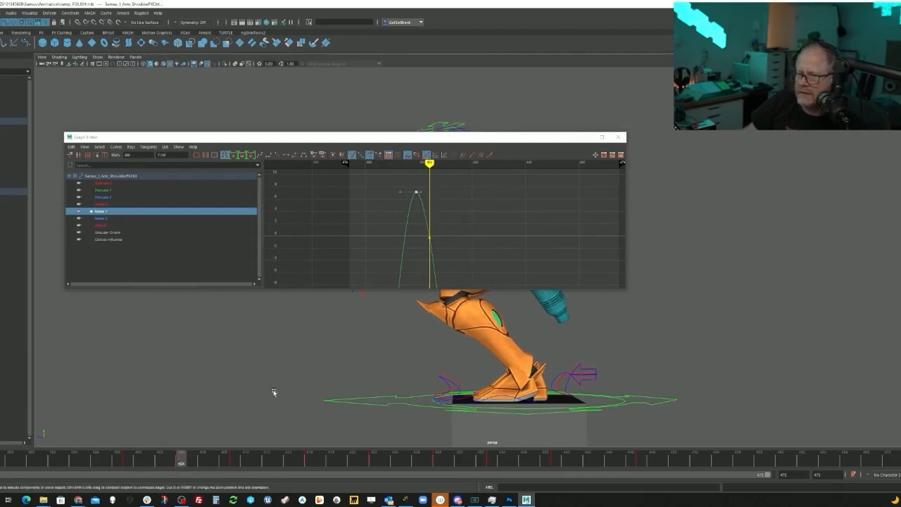
drag(545, 138, 725, 58)
alt+middle_drag(574, 262, 523, 383)
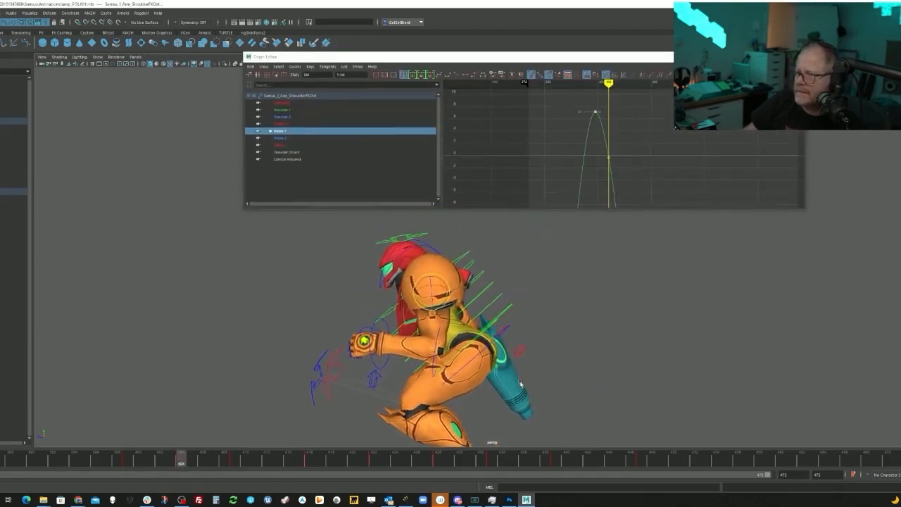
- Scrub frames 401 to 404 from the side and the front to check the left arm's swing into the crouch
drag(181, 463, 149, 454)
scroll(648, 138, down, 5)
scroll(648, 145, up, 2)
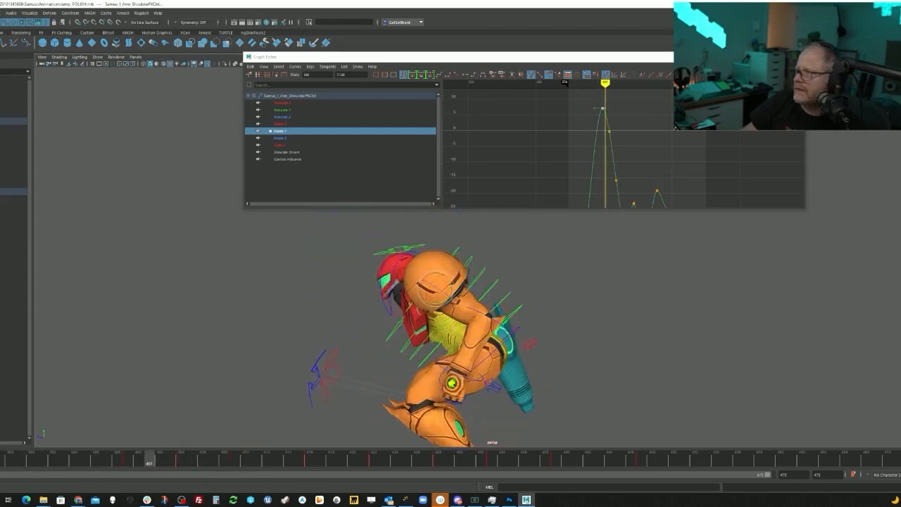
click(797, 57)
alt+middle_drag(663, 238, 666, 185)
alt+right_drag(666, 185, 618, 211)
drag(147, 459, 171, 461)
alt+drag(316, 368, 397, 375)
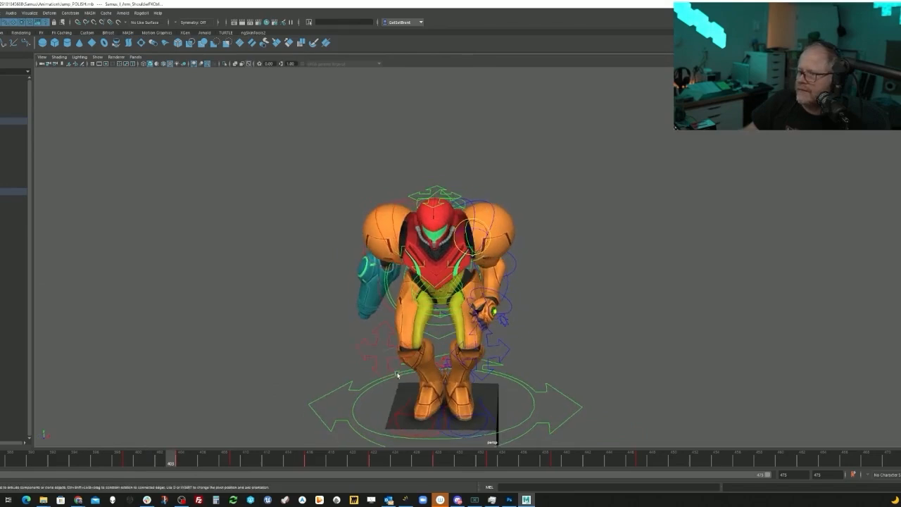
mouse_move(178, 459)
mouse_down()
mouse_move(131, 459)
mouse_move(192, 459)
mouse_move(148, 459)
mouse_move(192, 459)
mouse_move(171, 459)
mouse_move(184, 457)
mouse_up()
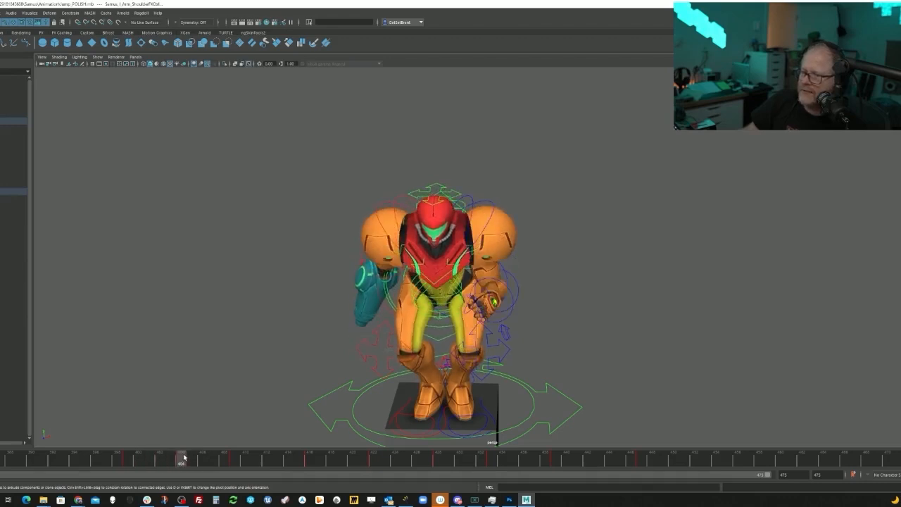
alt+drag(390, 393, 549, 348)
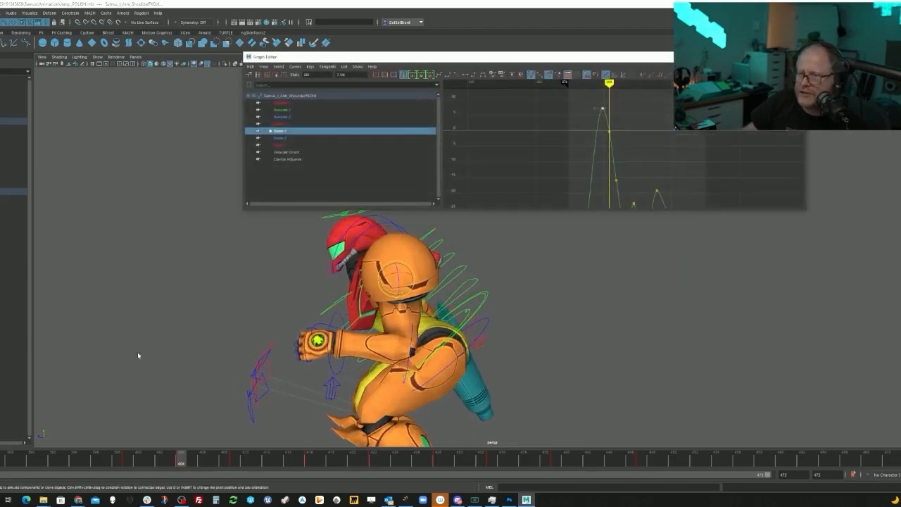
- Examine the left shoulder's Rotate Z and Rotate Y curves around frame 404 in the Graph Editor
alt+drag(464, 284, 492, 265)
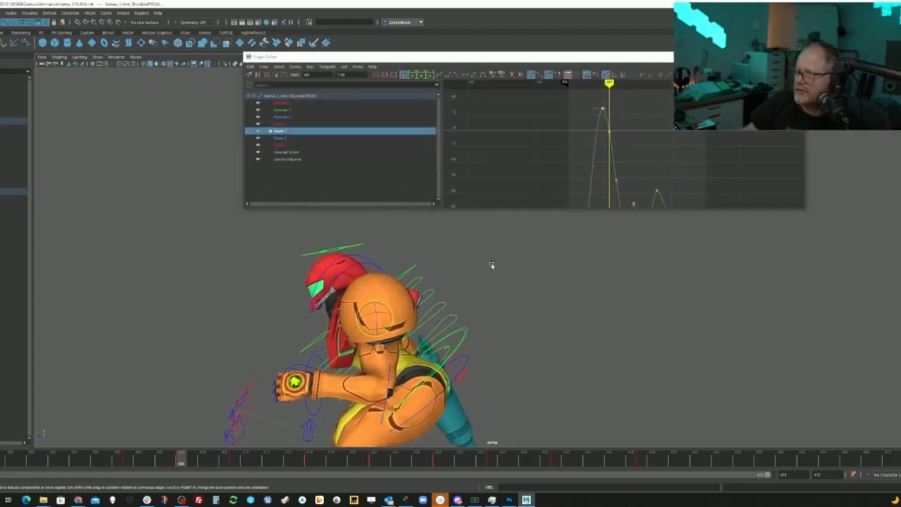
click(285, 139)
key(f)
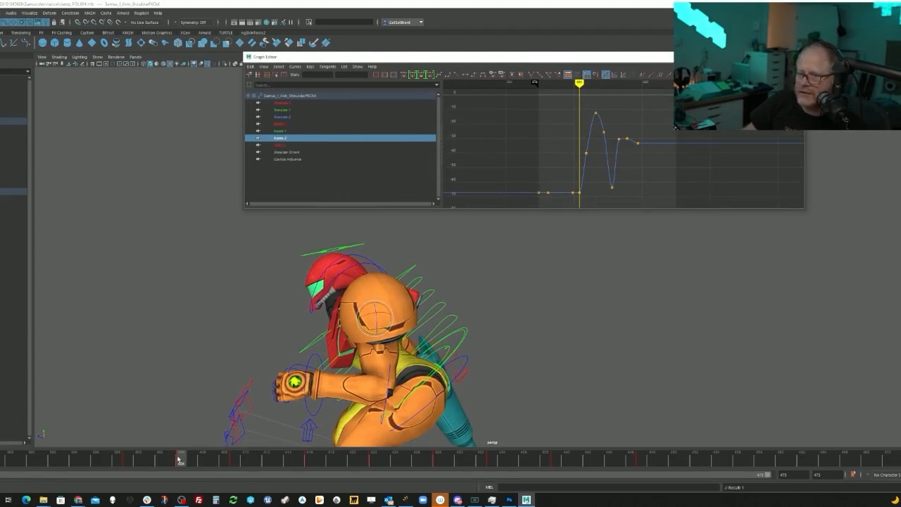
mouse_move(177, 459)
mouse_down()
mouse_move(149, 460)
mouse_move(177, 459)
mouse_up()
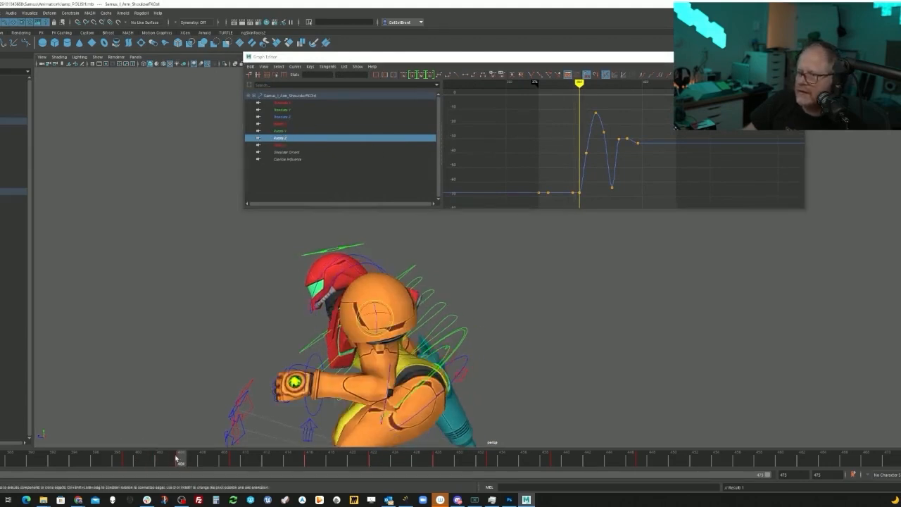
click(282, 131)
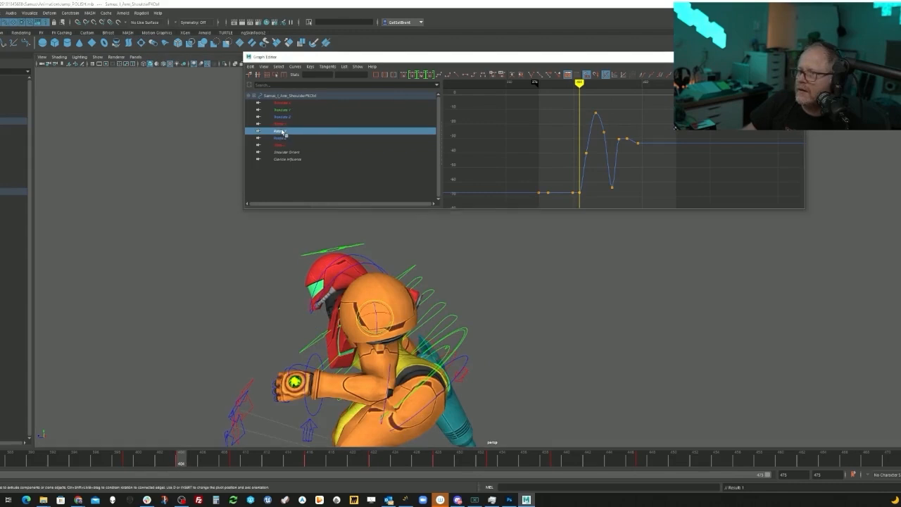
click(280, 139)
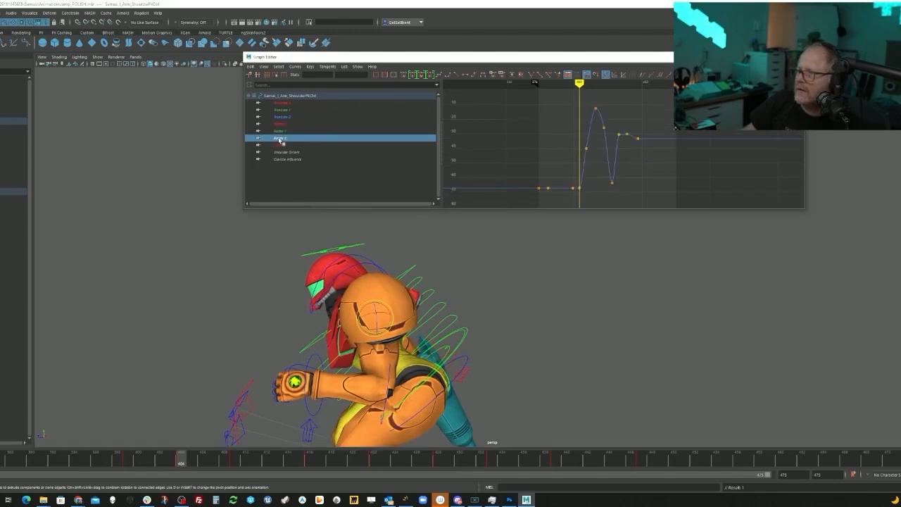
scroll(563, 162, up, 5)
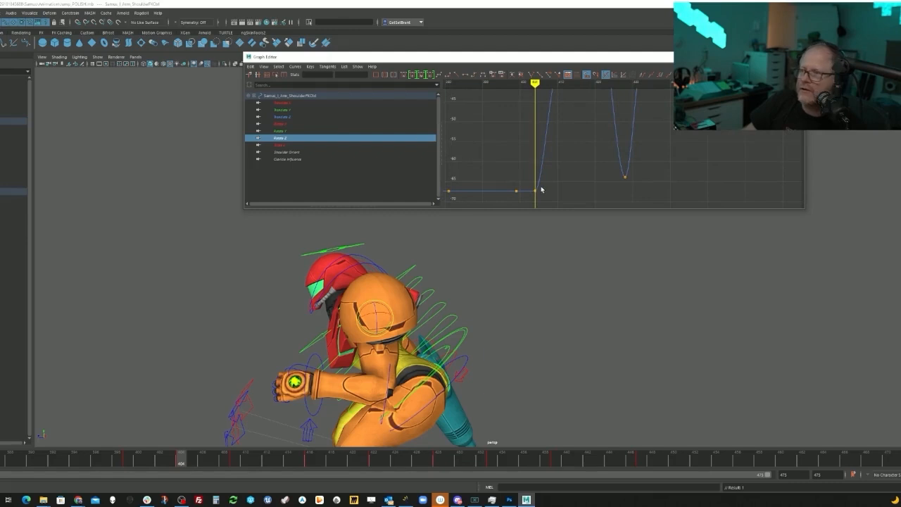
shift+click(290, 133)
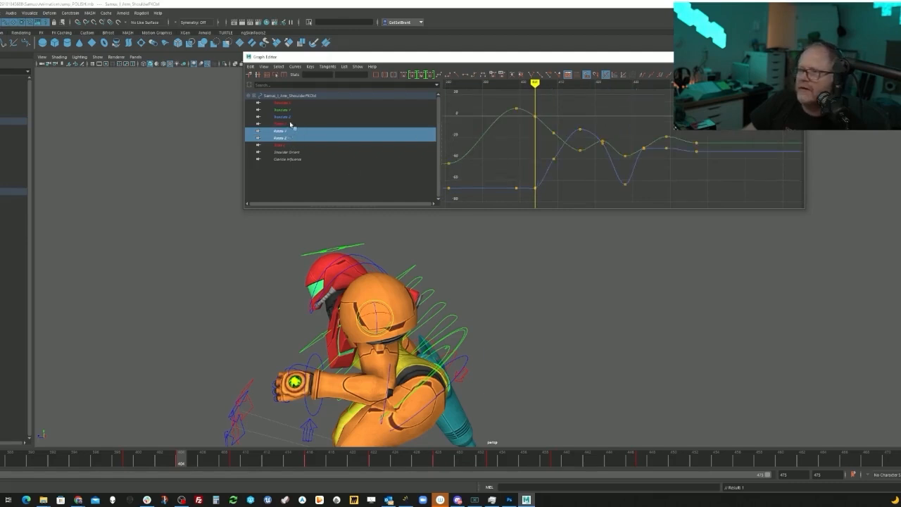
- Apply auto tangents to the left shoulder's Rotate X key just before frame 404 and close the Graph Editor
click(291, 125)
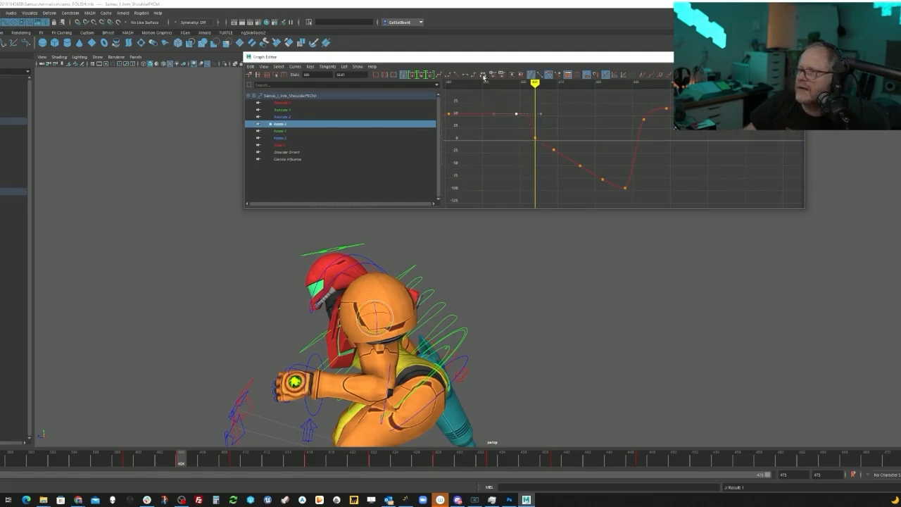
click(406, 75)
click(669, 56)
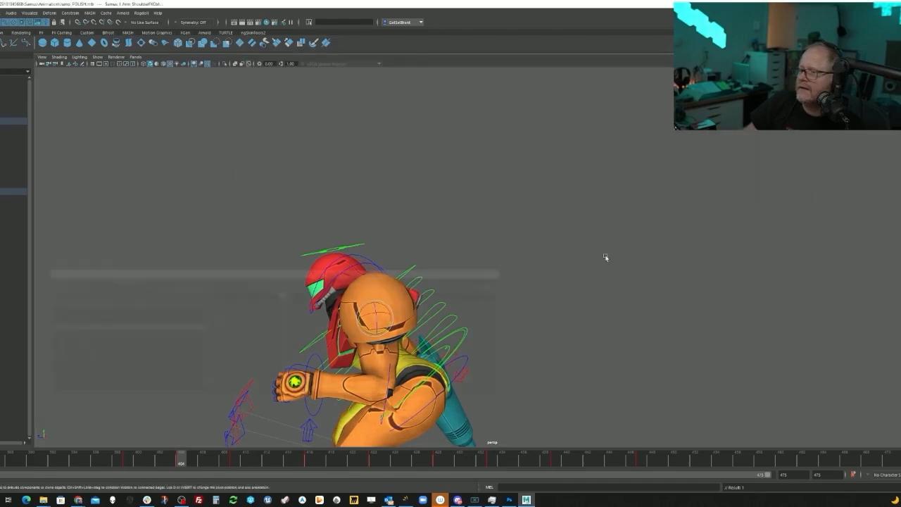
- Scrub the crouch, play the whole jump from the front and return to frame 404
drag(195, 461, 167, 476)
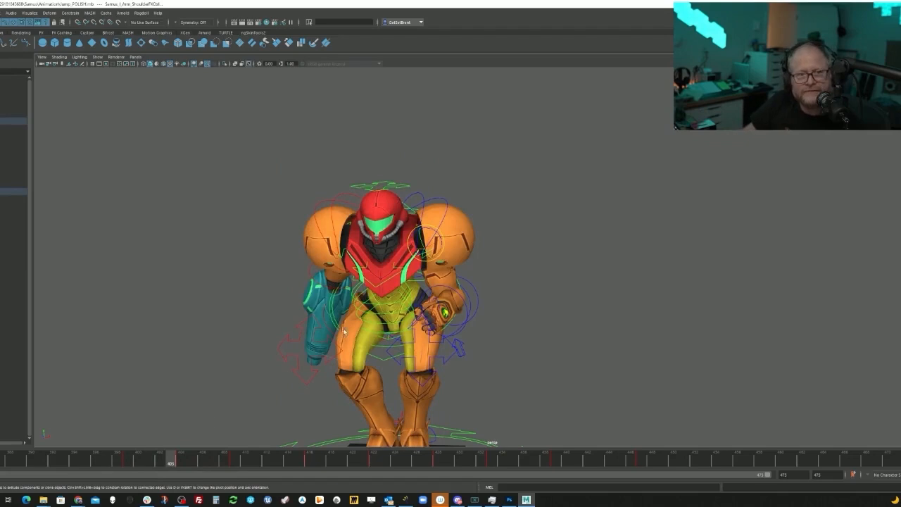
key(alt+v)
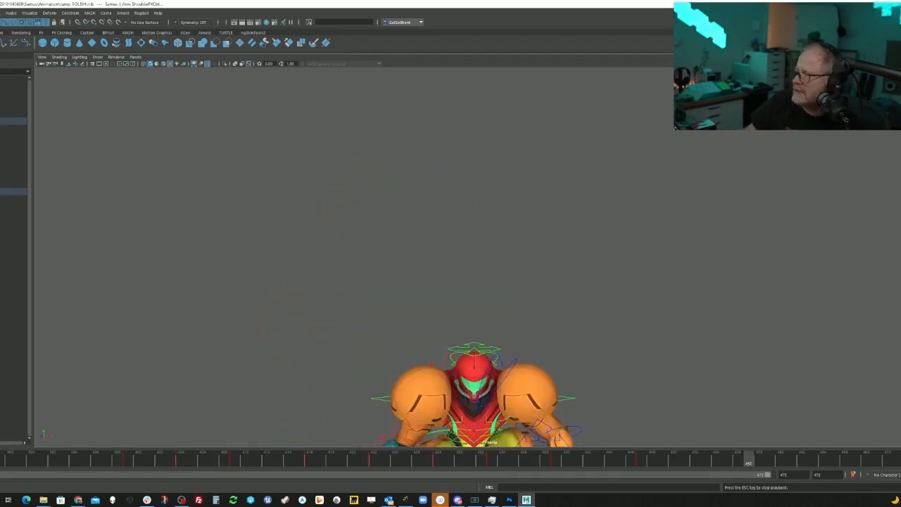
mouse_move(182, 461)
mouse_down()
mouse_move(109, 460)
mouse_move(193, 461)
mouse_move(96, 461)
mouse_move(182, 461)
mouse_up()
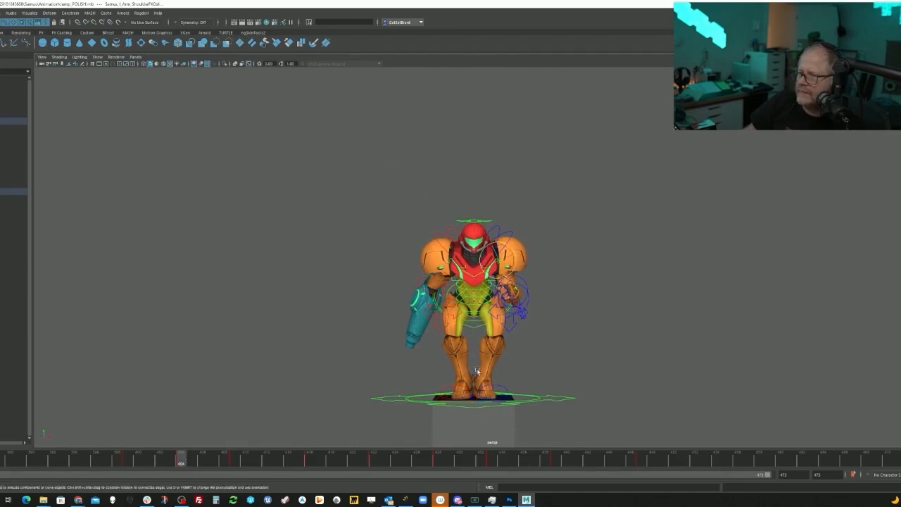
- Select the left elbow control, scrub the crouch around frames 392 to 404 from side and front, and play the jump
alt+drag(477, 371, 405, 380)
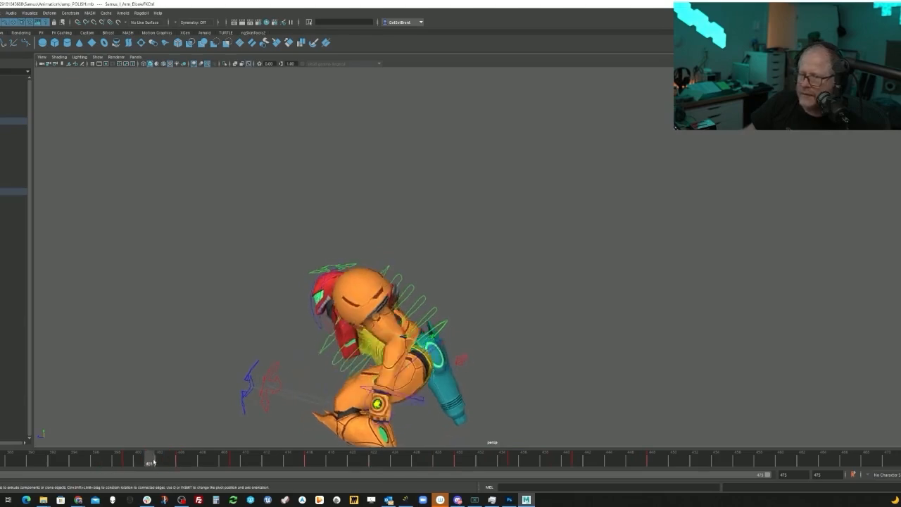
mouse_move(154, 461)
mouse_down()
mouse_move(235, 459)
mouse_move(141, 463)
mouse_move(205, 460)
mouse_move(157, 462)
mouse_up()
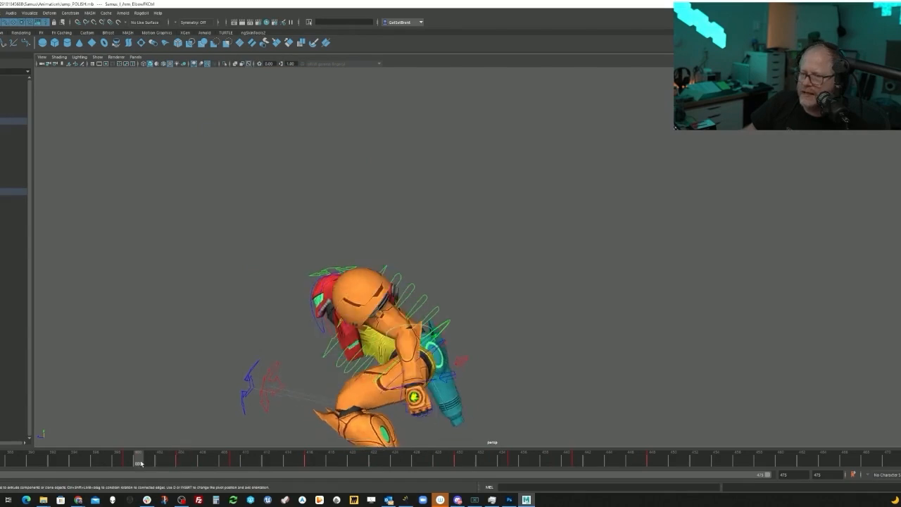
mouse_move(147, 463)
mouse_down()
mouse_move(202, 462)
mouse_move(106, 463)
mouse_up()
alt+drag(359, 426, 442, 331)
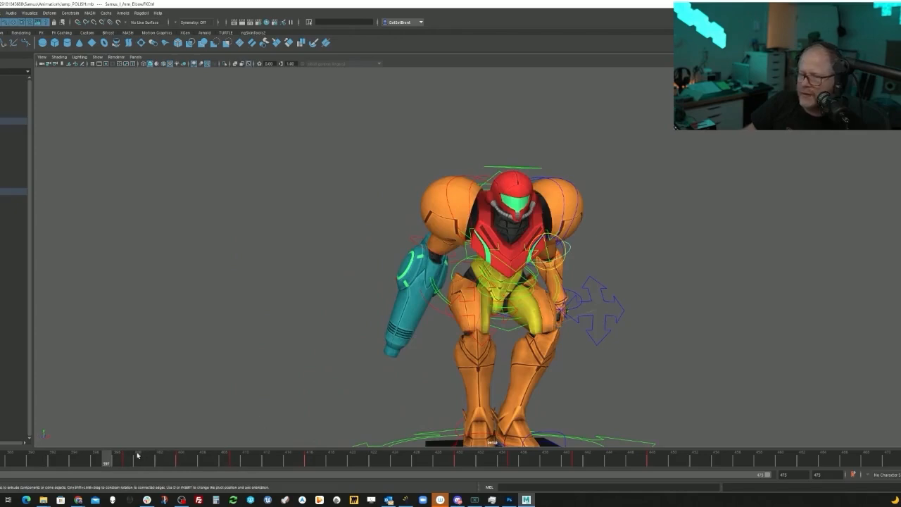
mouse_move(137, 459)
mouse_down()
mouse_move(211, 462)
mouse_move(52, 462)
mouse_up()
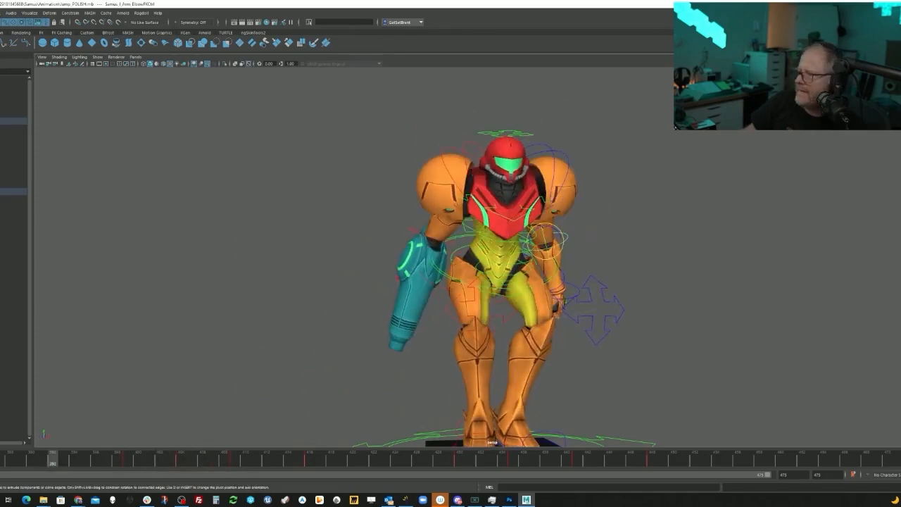
key(alt+v)
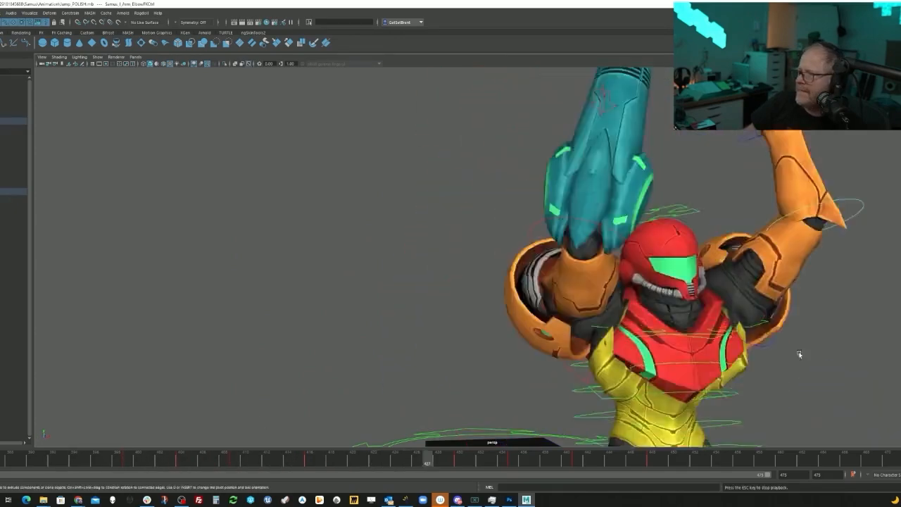
alt+right_drag(799, 354, 603, 336)
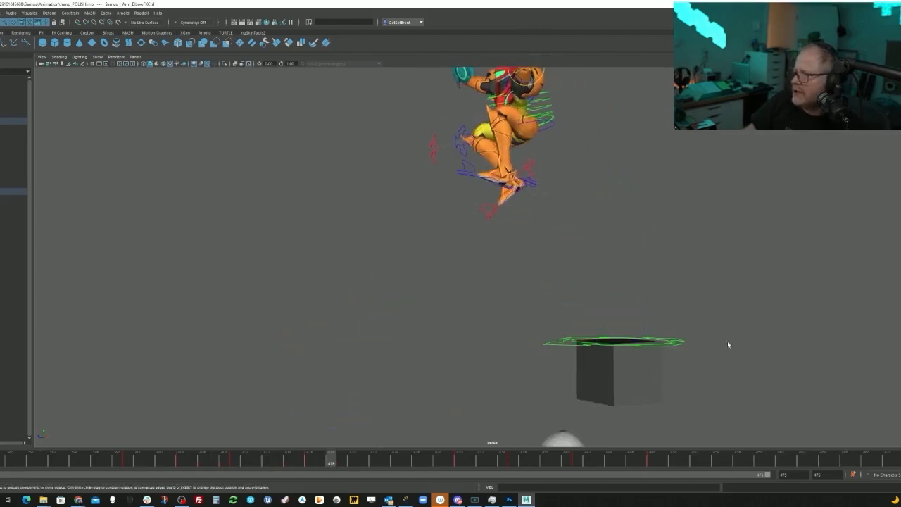
- Retime the left elbow's landing keys, adding keys near frames 432 and 437 and clearing those near 435 and 441
mouse_move(392, 456)
mouse_down()
mouse_move(257, 458)
mouse_move(310, 458)
mouse_move(359, 474)
mouse_move(452, 473)
mouse_up()
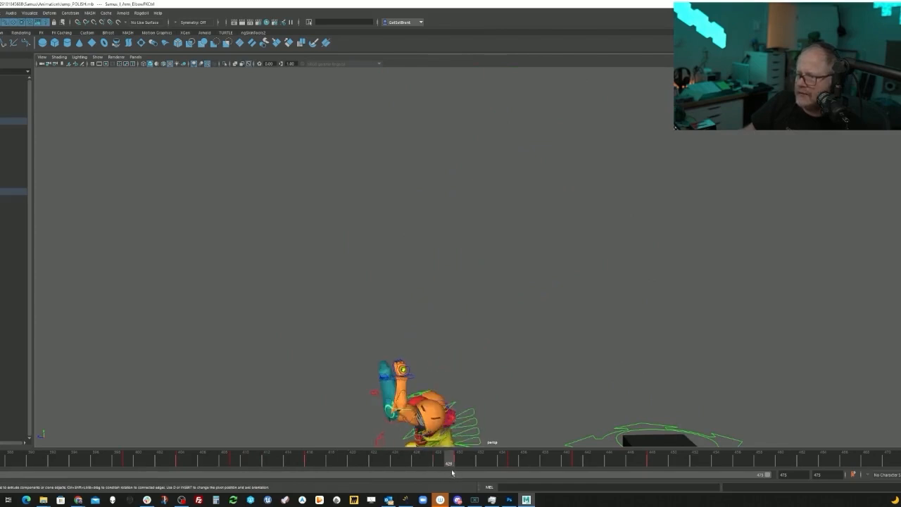
alt+drag(482, 385, 479, 431)
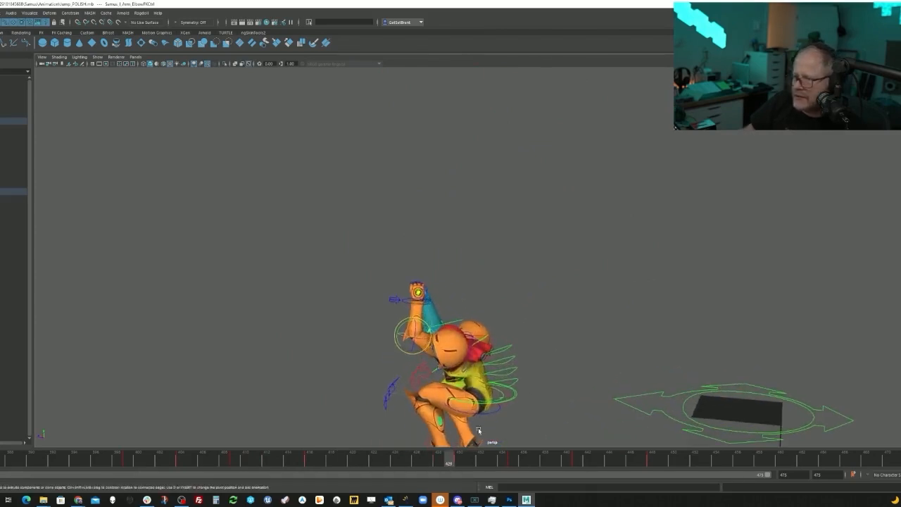
mouse_move(450, 460)
mouse_down()
mouse_move(479, 460)
mouse_move(462, 459)
mouse_move(531, 417)
mouse_move(494, 400)
mouse_move(472, 373)
mouse_up()
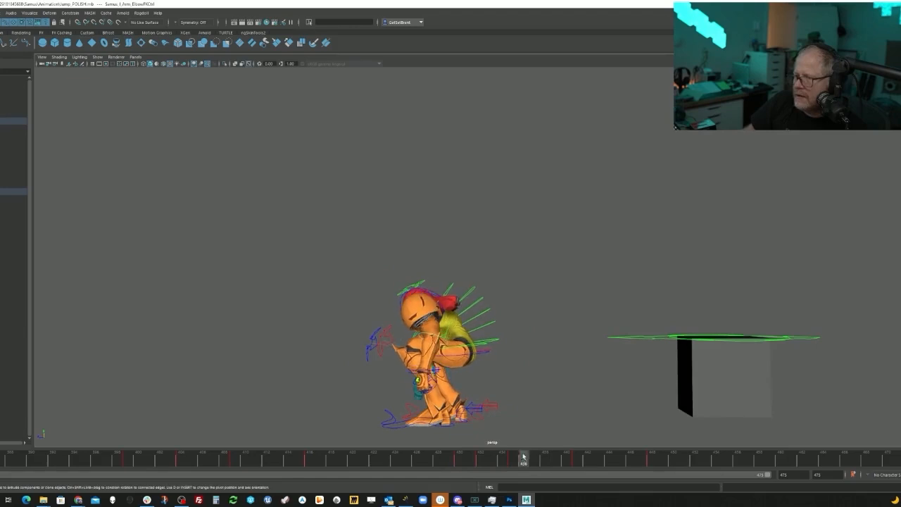
alt+drag(466, 387, 539, 401)
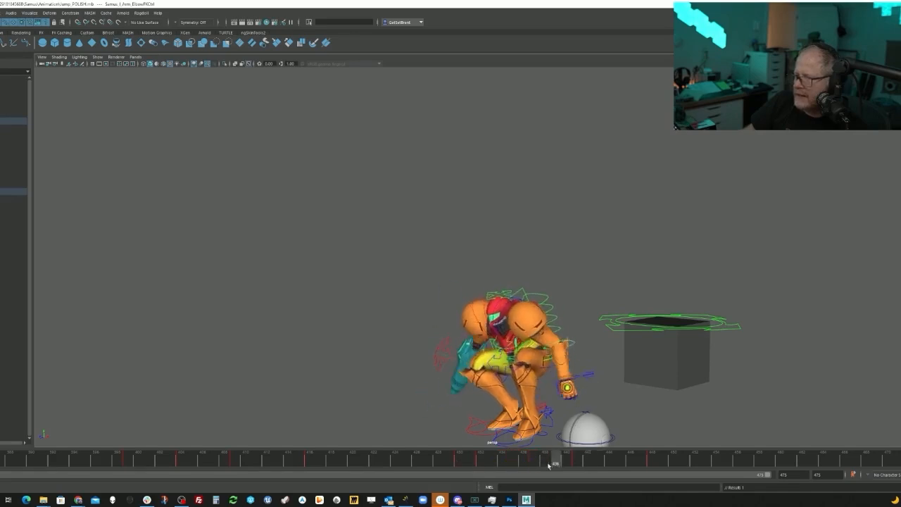
drag(567, 464, 609, 462)
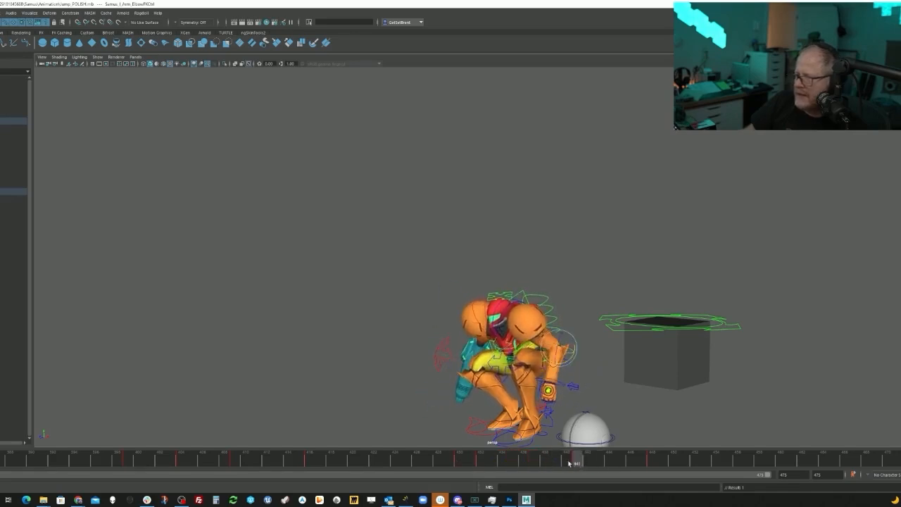
click(619, 347)
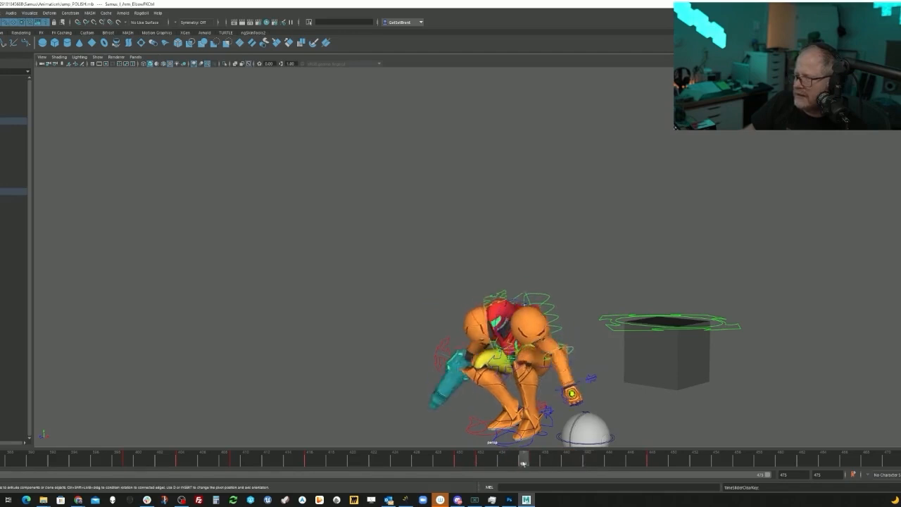
drag(759, 466, 599, 465)
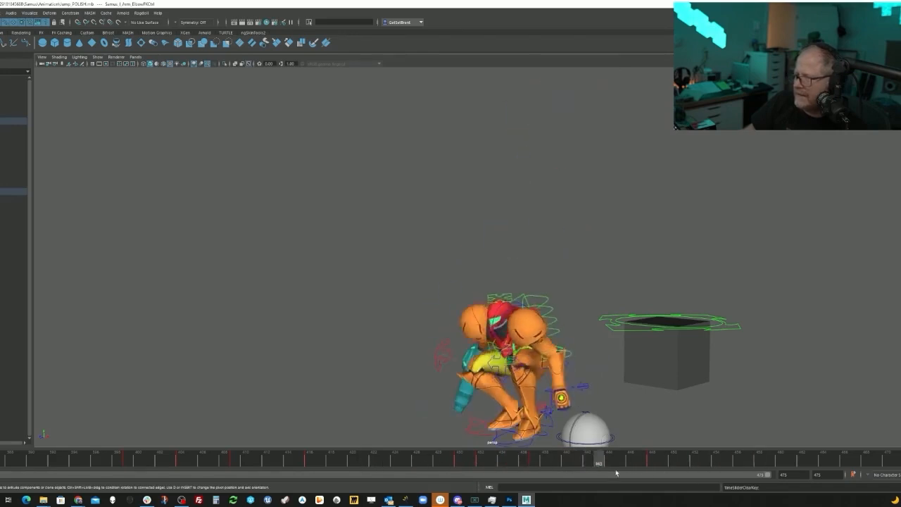
drag(479, 464, 470, 464)
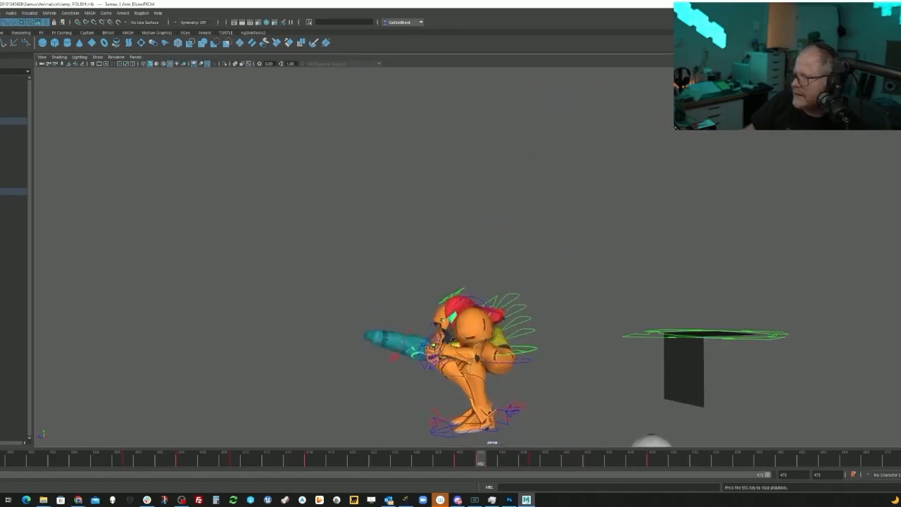
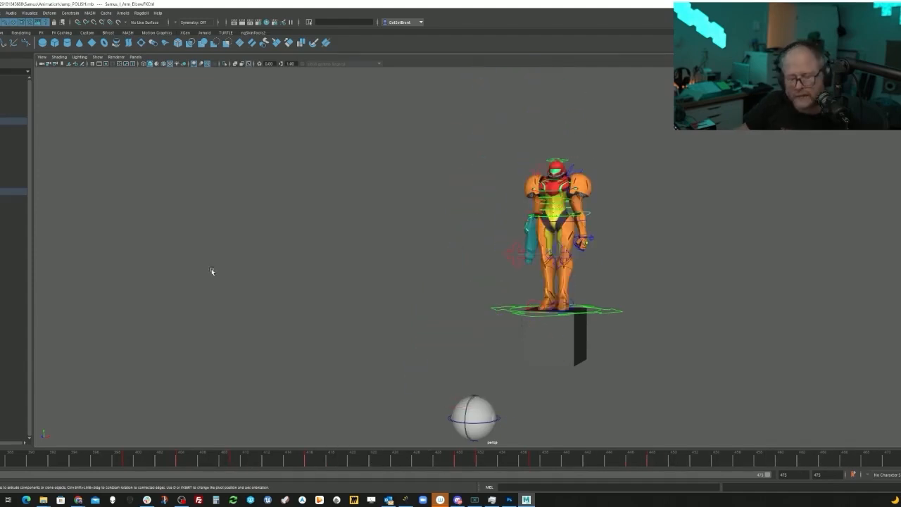
- Review the jump from several angles and scrub the landing to check the left arm's settle, focusing on frames 430 to 445
alt+drag(607, 316, 559, 312)
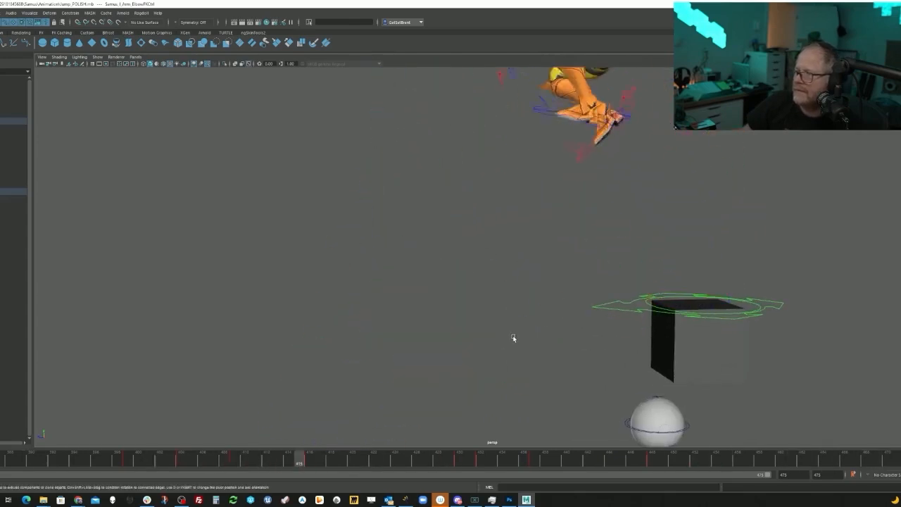
mouse_move(513, 338)
alt+mouse_down()
mouse_move(564, 331)
mouse_move(544, 352)
mouse_move(508, 348)
alt+mouse_up()
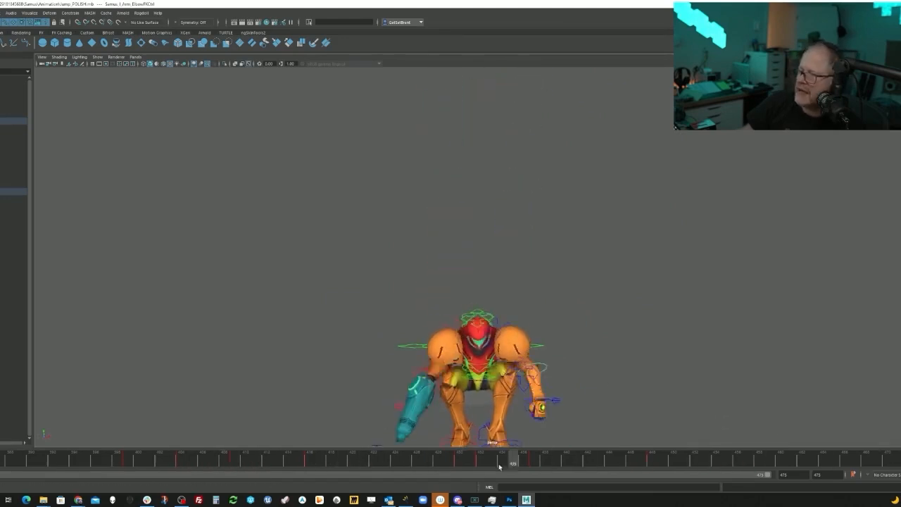
drag(500, 467, 462, 469)
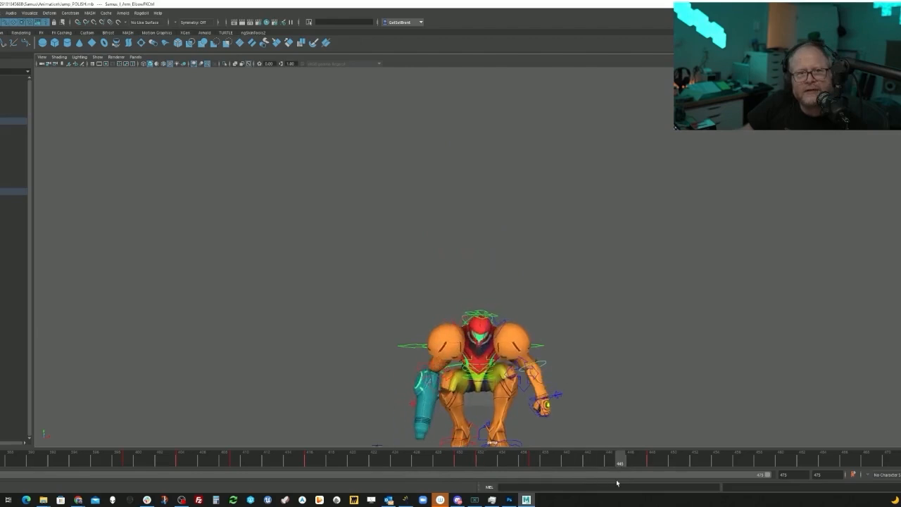
drag(617, 483, 590, 464)
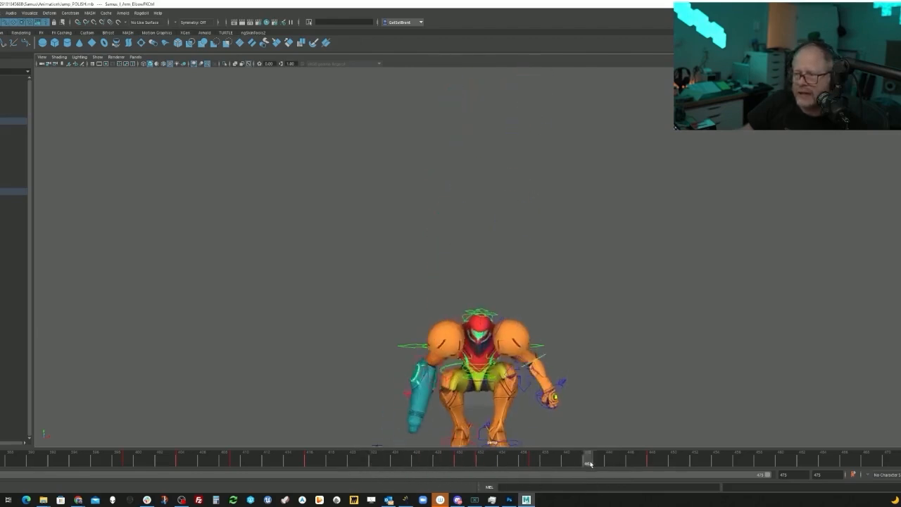
drag(685, 464, 331, 462)
key(alt+v)
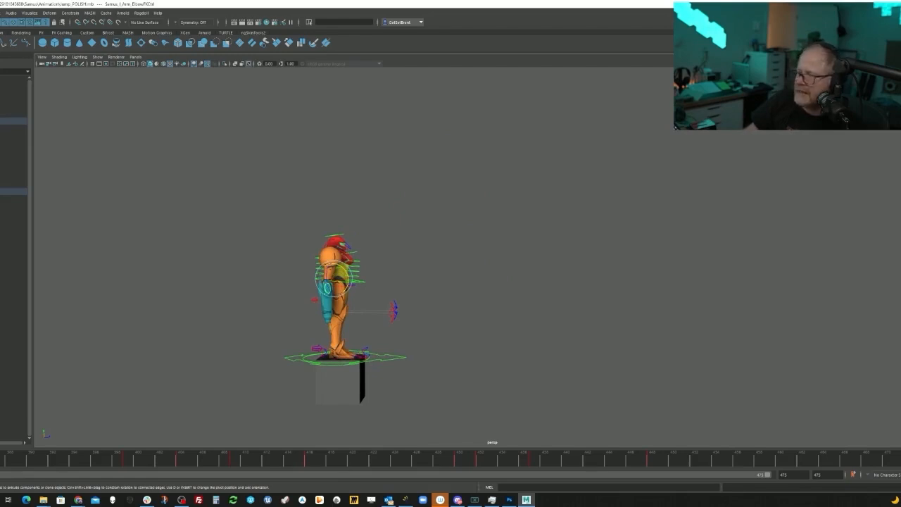
alt+middle_drag(413, 295, 512, 294)
alt+drag(620, 292, 373, 323)
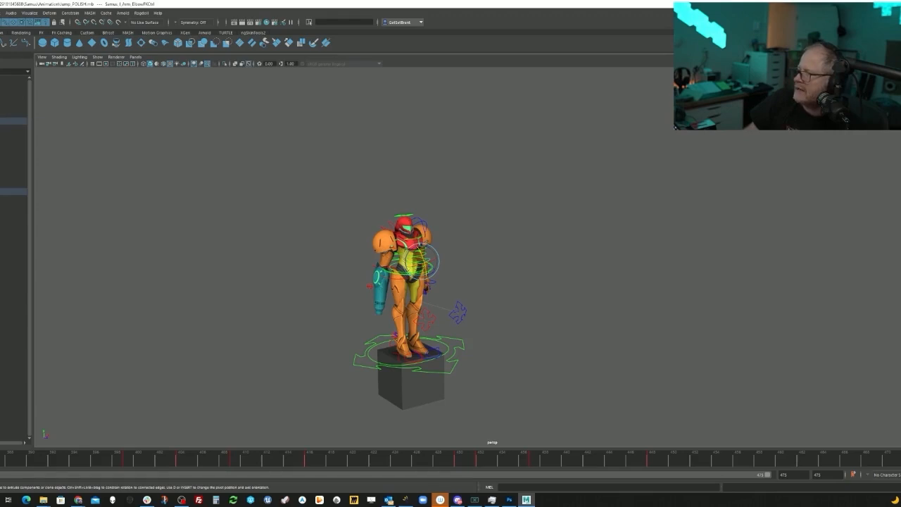
- Undo the last three operations and clear the selection of the rig's controls
key(ctrl+z)
key(ctrl+z)
key(ctrl+z)
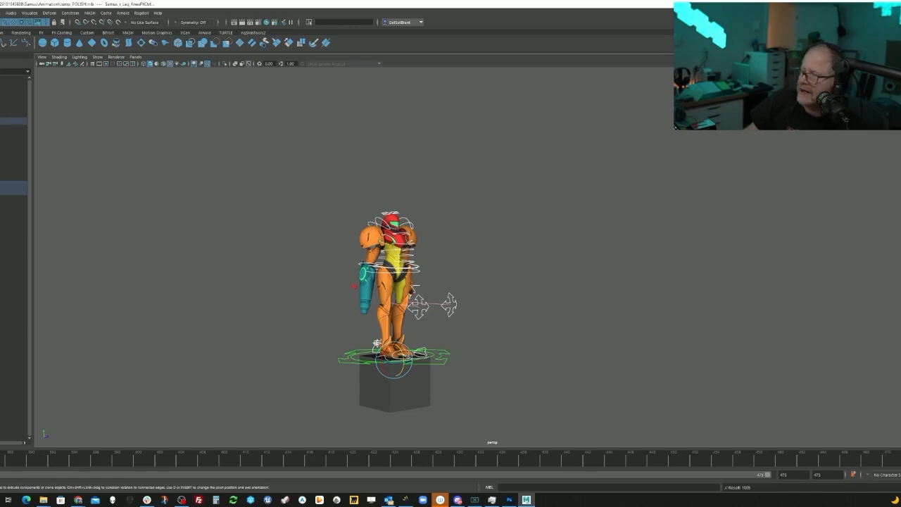
alt+drag(494, 334, 467, 329)
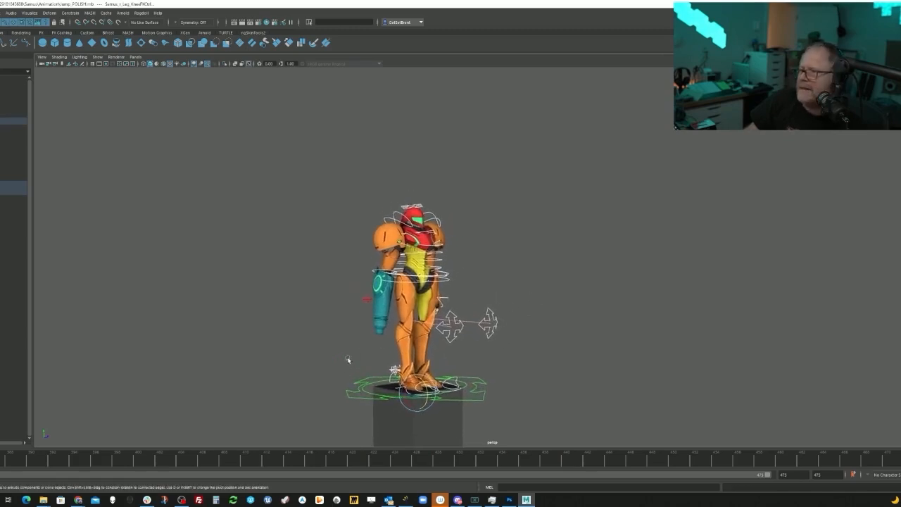
alt+drag(347, 360, 390, 356)
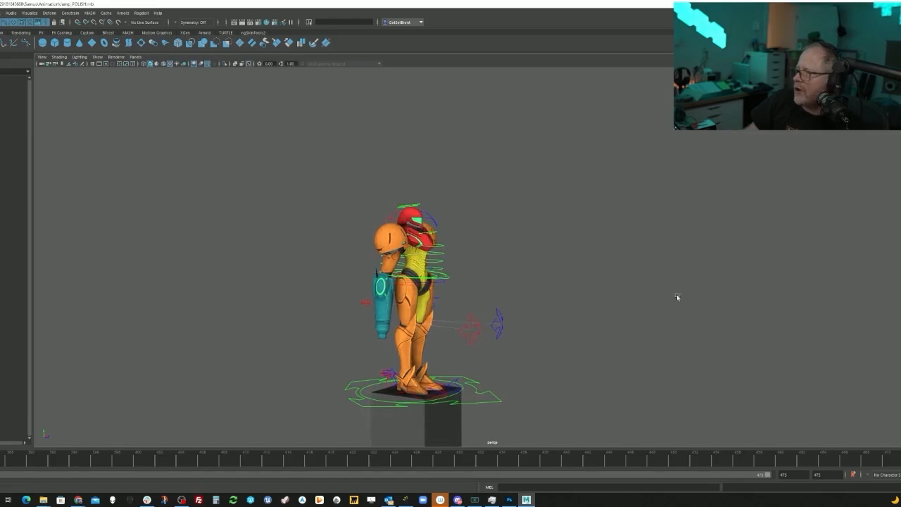
- Examine the standing pose on the box from several angles, play the crouch and return to the opening pose
alt+drag(676, 296, 487, 350)
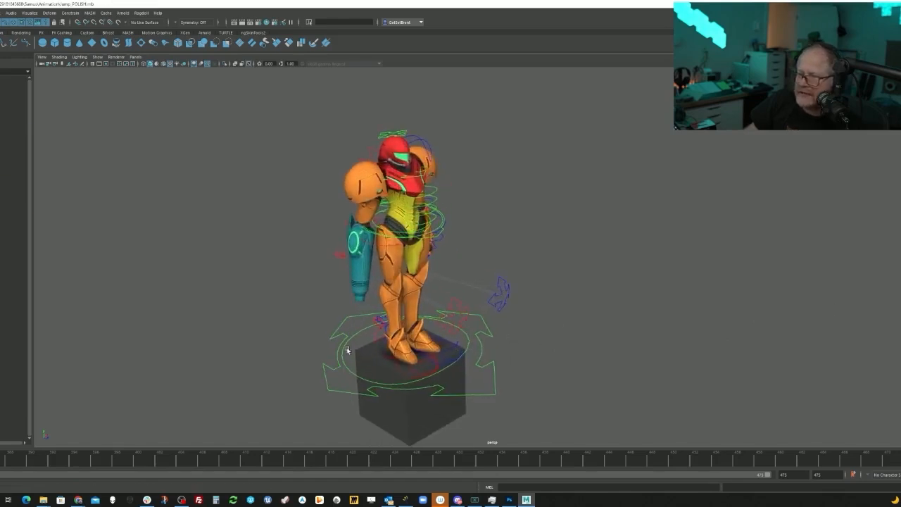
alt+drag(347, 350, 212, 373)
alt+drag(472, 344, 397, 364)
mouse_move(3, 458)
mouse_down()
mouse_move(116, 448)
mouse_move(4, 458)
mouse_up()
alt+drag(234, 374, 547, 328)
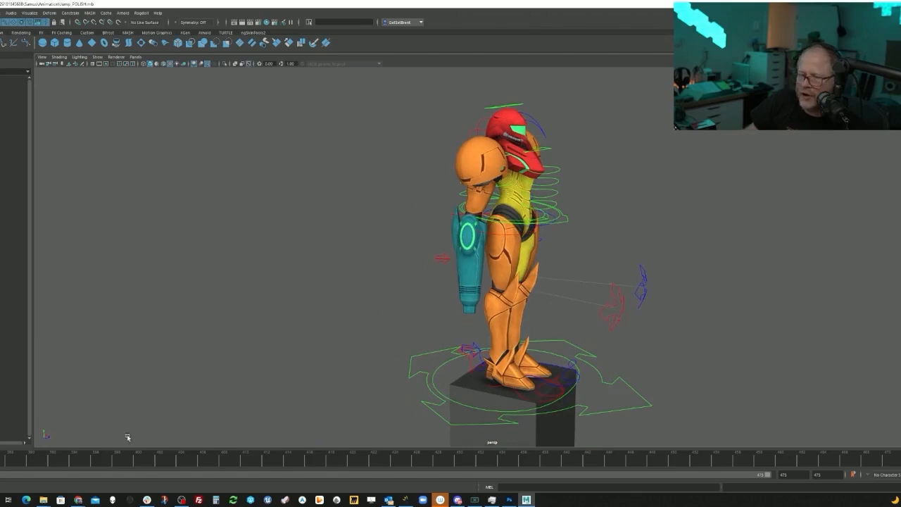
alt+drag(474, 359, 437, 360)
key(alt+v)
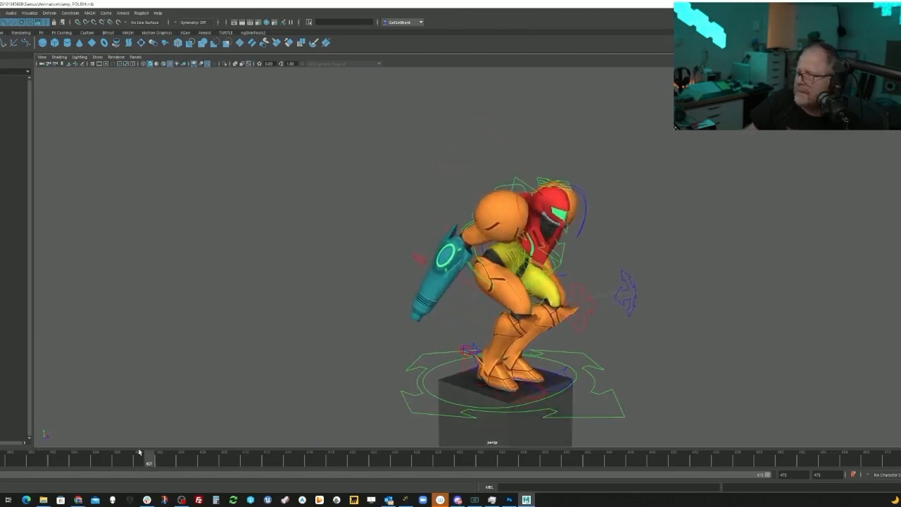
drag(139, 452, 2, 452)
alt+drag(491, 339, 521, 241)
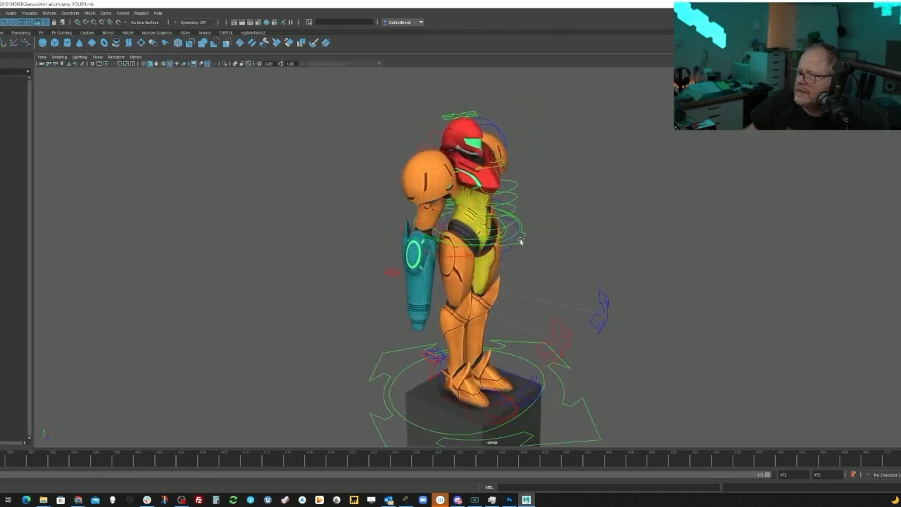
- Select the ROOT control around Samus's hips
click(526, 237)
alt+middle_drag(479, 306, 480, 281)
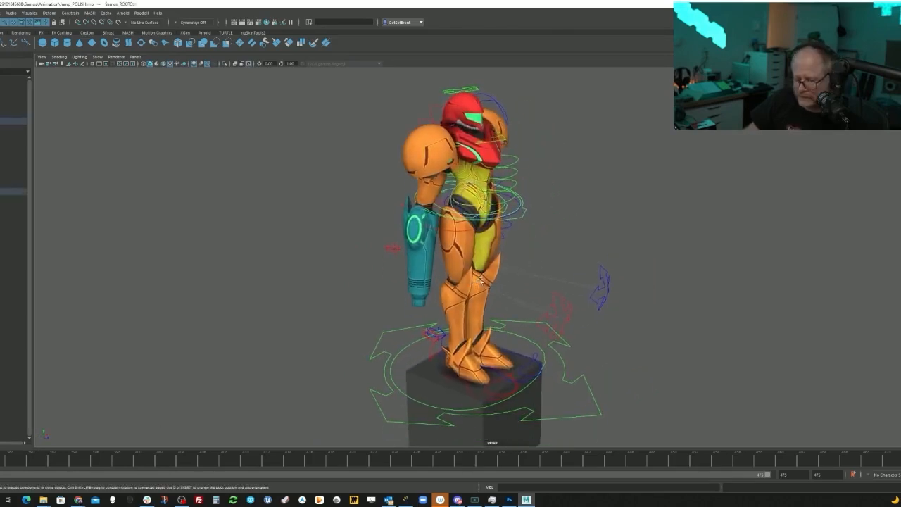
alt+middle_drag(619, 284, 643, 282)
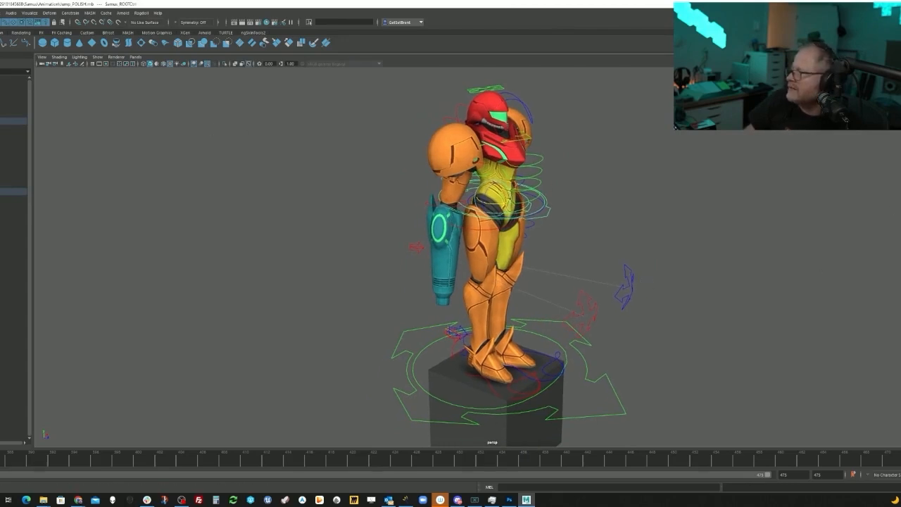
- Select all of the body's animation controls, inspect the standing pose with them highlighted, and clear the selection
click(590, 286)
mouse_move(590, 286)
alt+mouse_down()
mouse_move(583, 292)
mouse_move(598, 295)
alt+mouse_up()
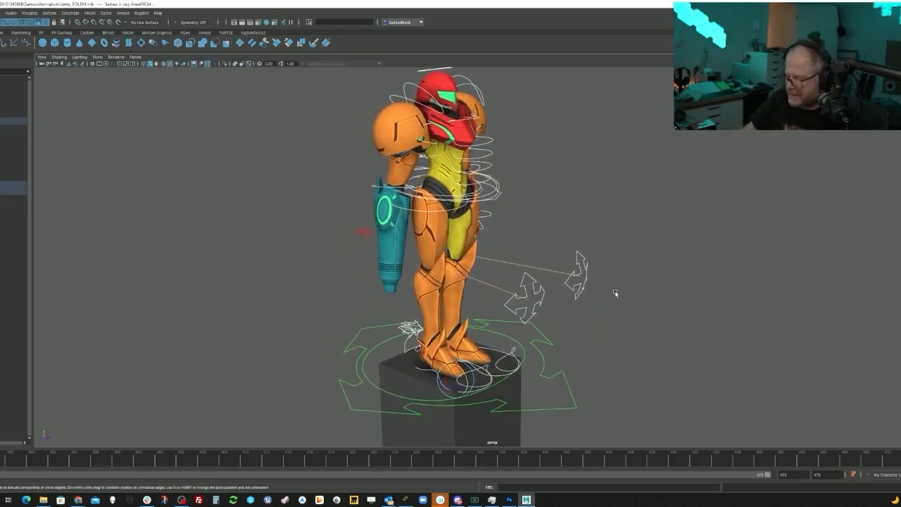
alt+middle_drag(506, 321, 519, 322)
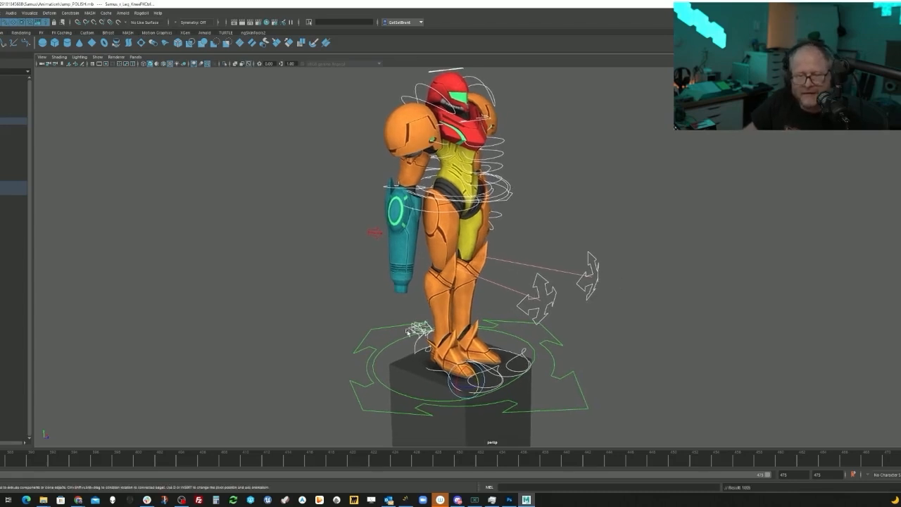
alt+drag(407, 332, 445, 248)
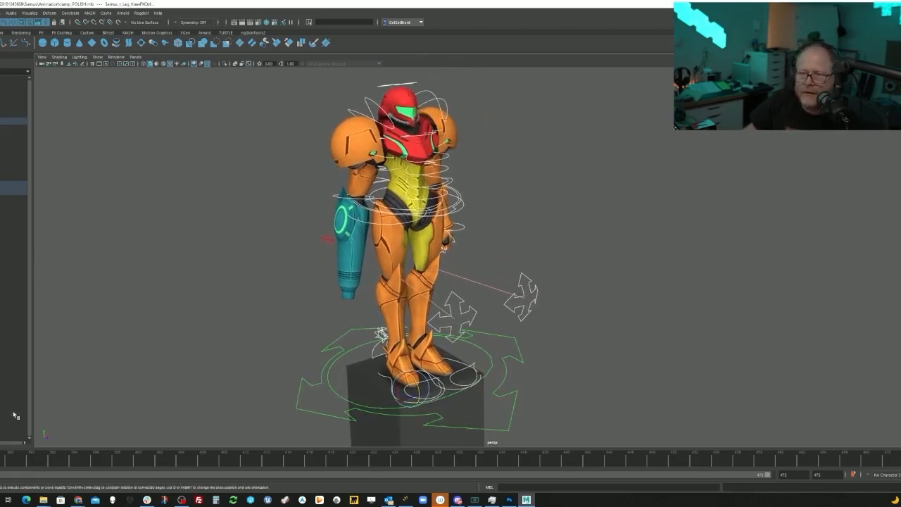
alt+right_drag(493, 243, 556, 234)
alt+middle_drag(556, 235, 566, 220)
click(605, 228)
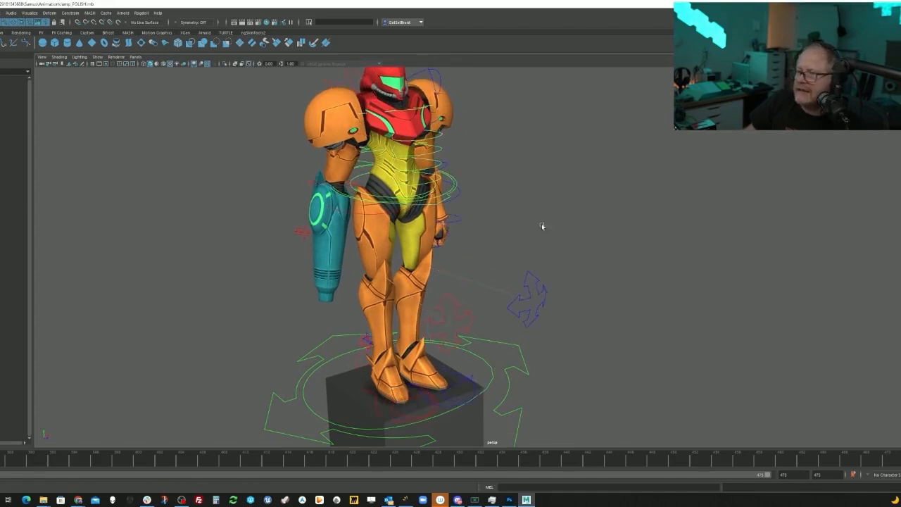
- Reposition Samus's hips over the box with the ROOT control
alt+drag(542, 224, 427, 229)
alt+middle_drag(427, 229, 444, 205)
click(453, 195)
alt+drag(422, 210, 455, 211)
key(w)
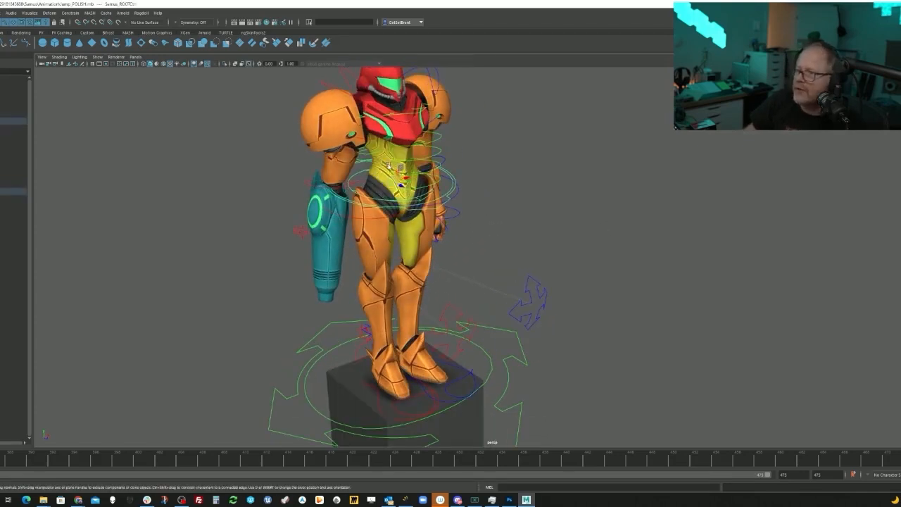
drag(388, 166, 398, 193)
- Spread the feet farther apart on the box by moving the right and left foot IK controls sideways
alt+drag(455, 214, 428, 288)
click(406, 310)
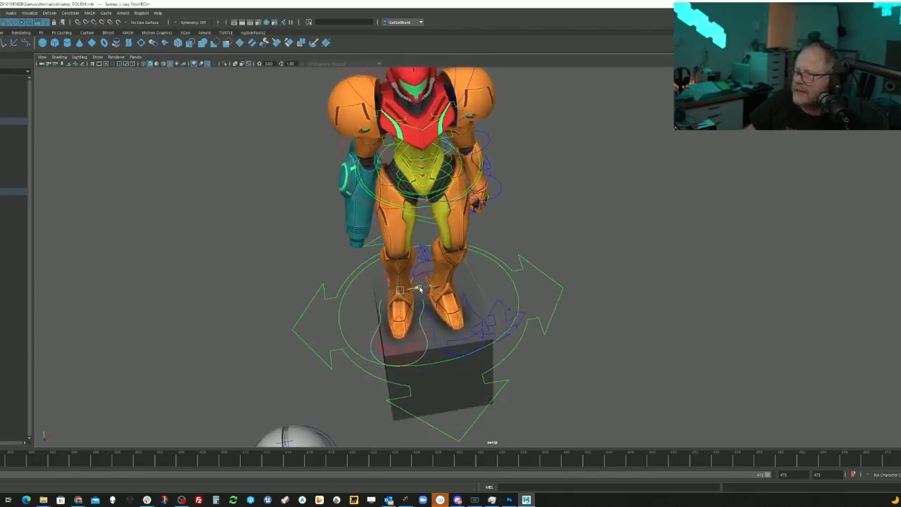
alt+drag(436, 292, 450, 367)
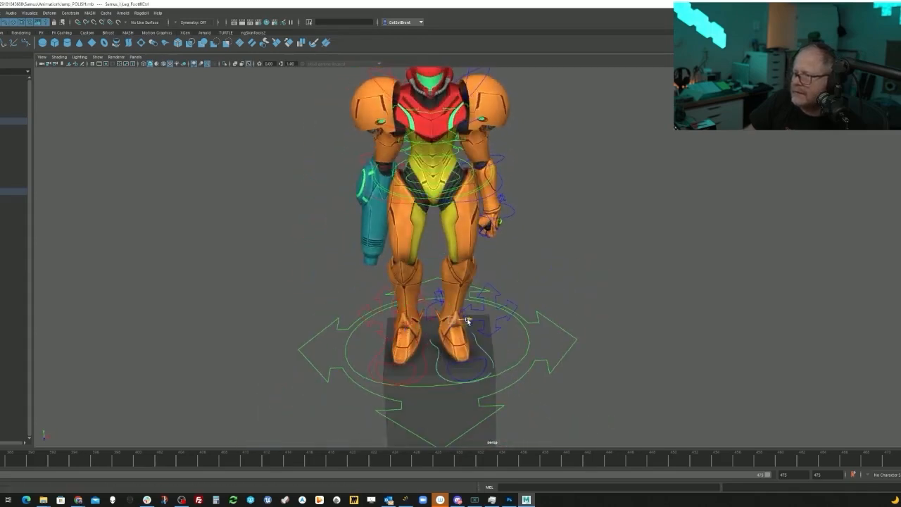
alt+drag(483, 321, 434, 300)
- Turn Samus's toes outward by rotating the right and left foot IK controls
click(425, 266)
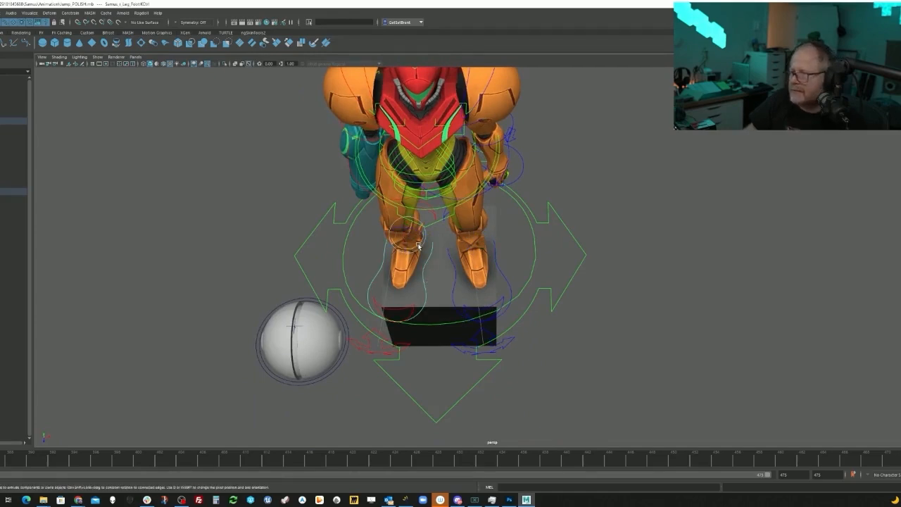
alt+drag(418, 245, 509, 306)
alt+drag(564, 359, 464, 295)
click(506, 373)
key(w)
click(479, 288)
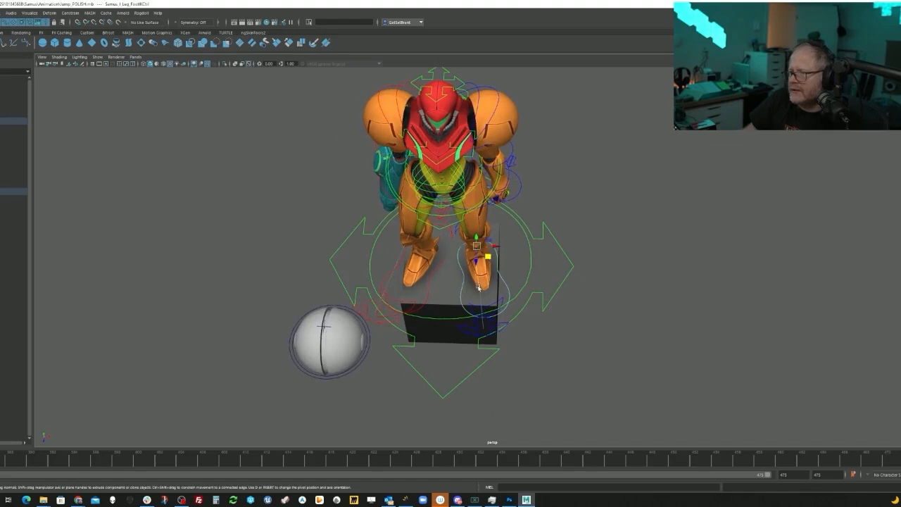
key(e)
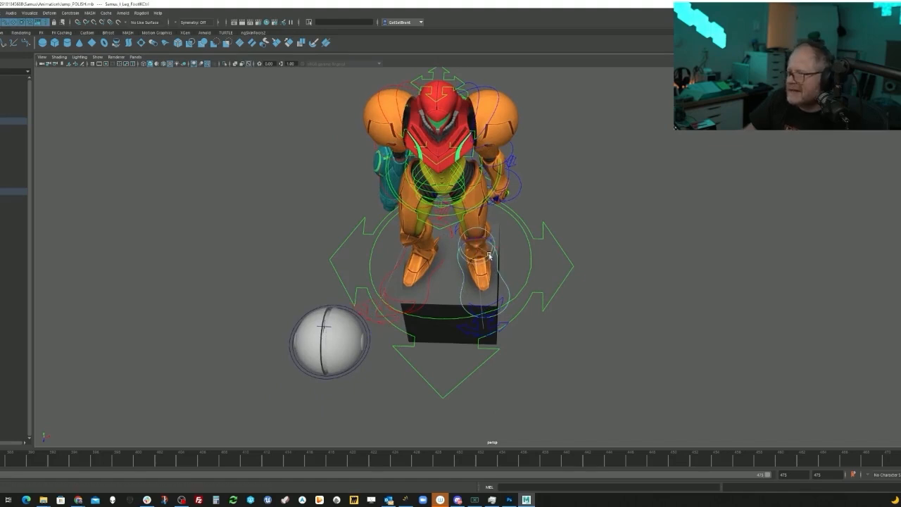
alt+drag(491, 260, 517, 315)
- Select the ROOT control and adjust the hips over the widened stance
click(537, 312)
key(w)
click(489, 262)
key(e)
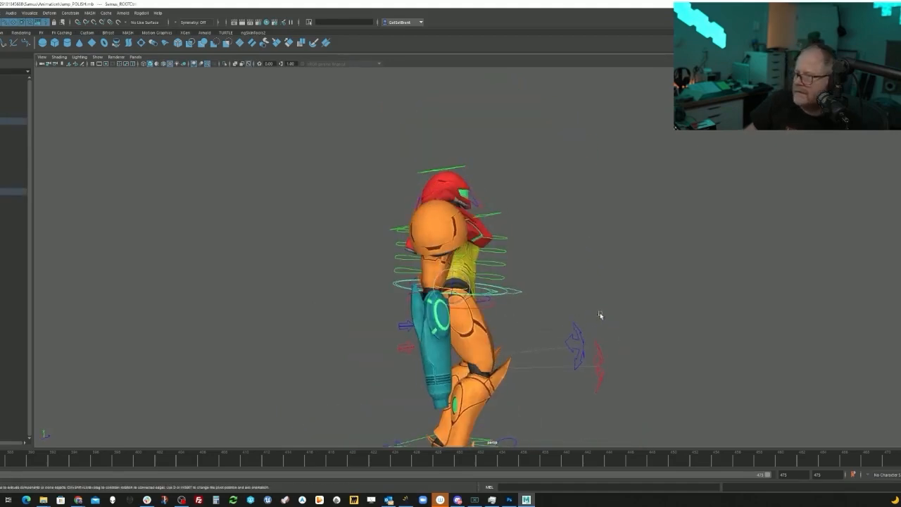
- Rotate the upper spine control to adjust the chest's lean and set a key
alt+drag(600, 315, 513, 295)
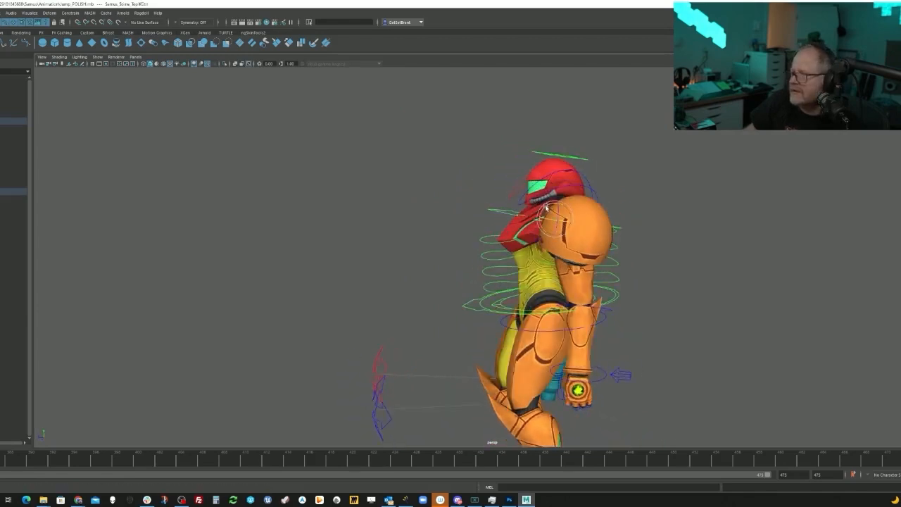
mouse_move(552, 209)
mouse_down()
mouse_move(552, 231)
mouse_move(515, 255)
mouse_move(540, 251)
mouse_move(543, 232)
mouse_move(554, 228)
mouse_move(556, 211)
mouse_move(537, 204)
mouse_up()
key(s)
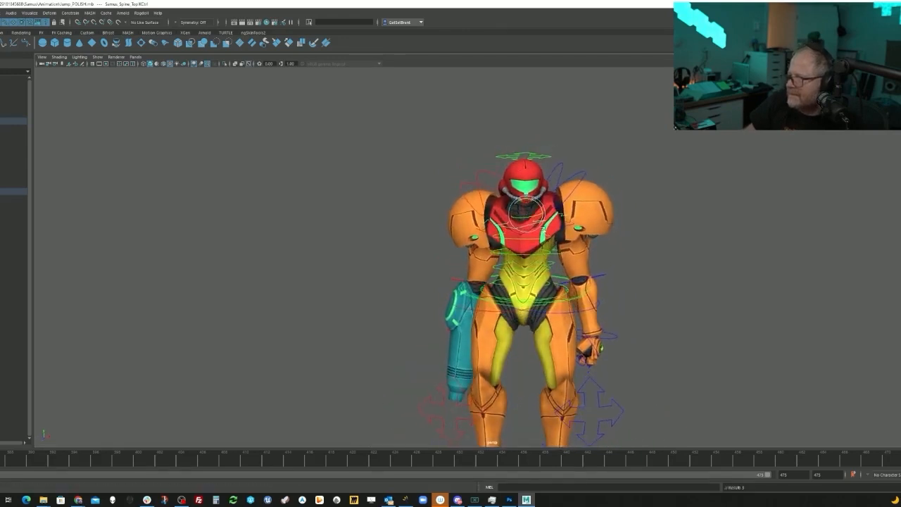
alt+middle_drag(585, 290, 609, 274)
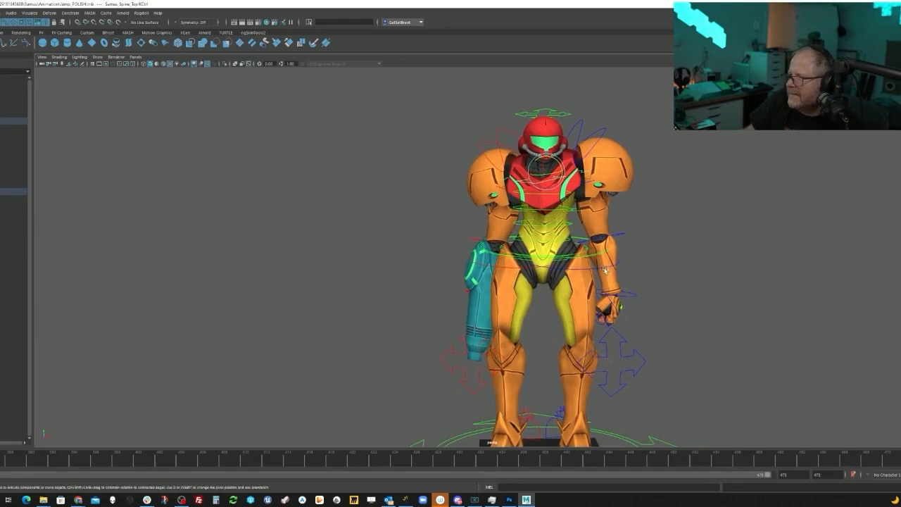
alt+drag(592, 267, 552, 281)
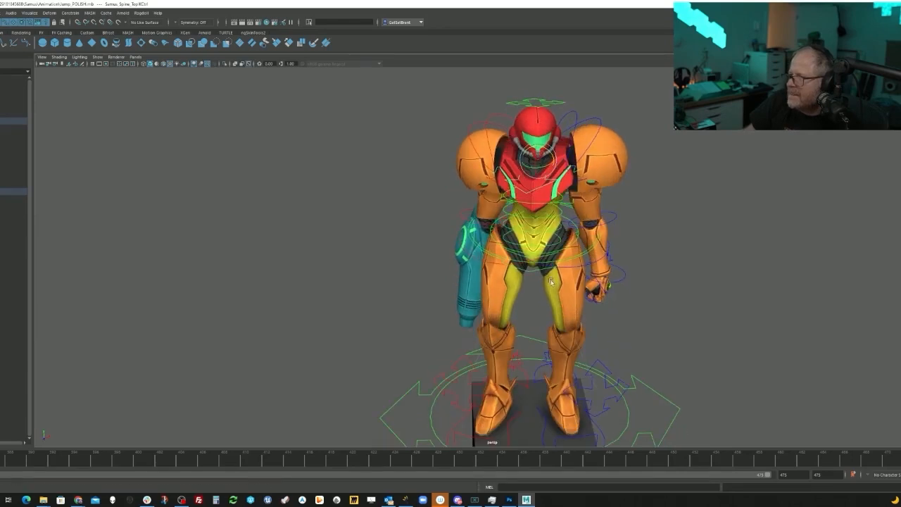
- Refine the hips' placement above the feet using the ROOT and secondary ROOT controls
click(544, 271)
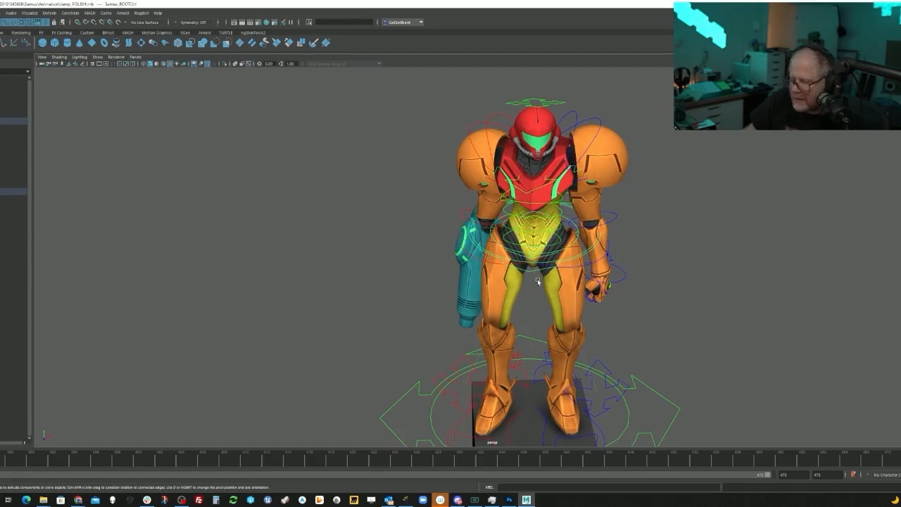
key(w)
drag(558, 233, 434, 256)
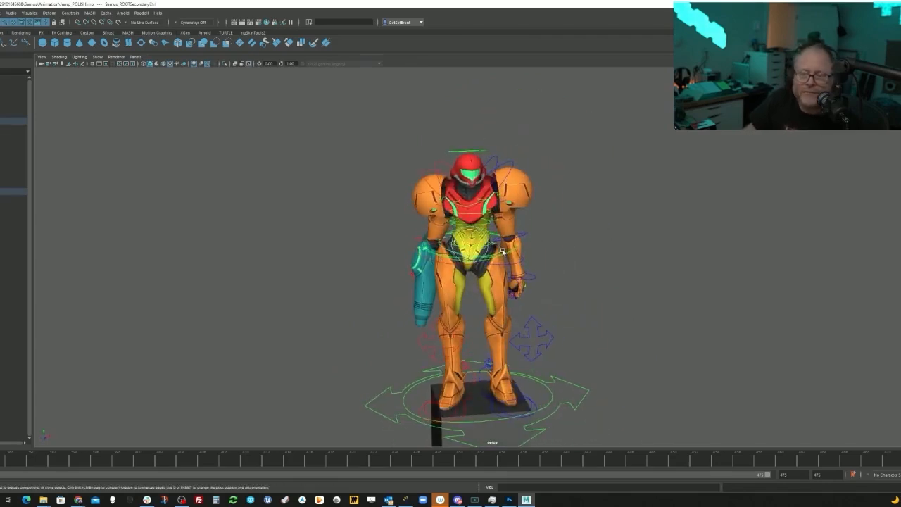
alt+drag(499, 268, 524, 311)
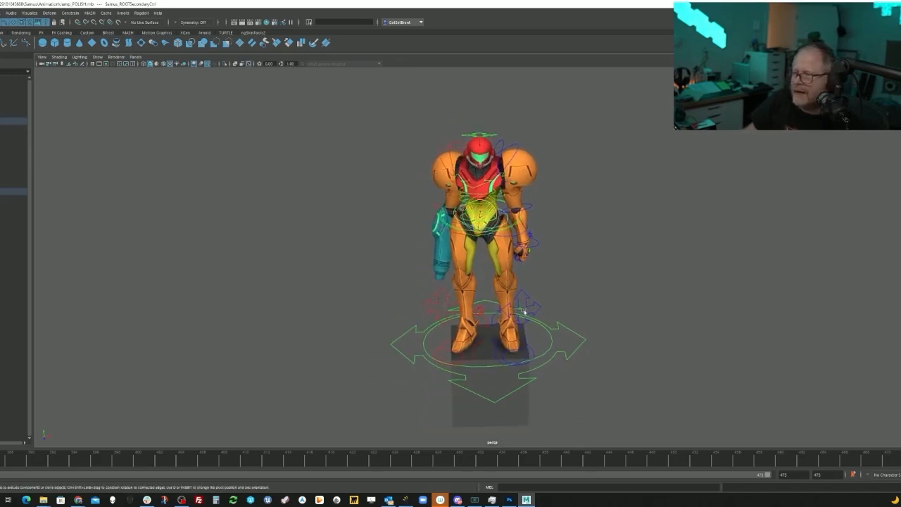
- Nudge the right foot IK control sideways on the box and key the new foot position
click(474, 347)
alt+drag(474, 346, 483, 331)
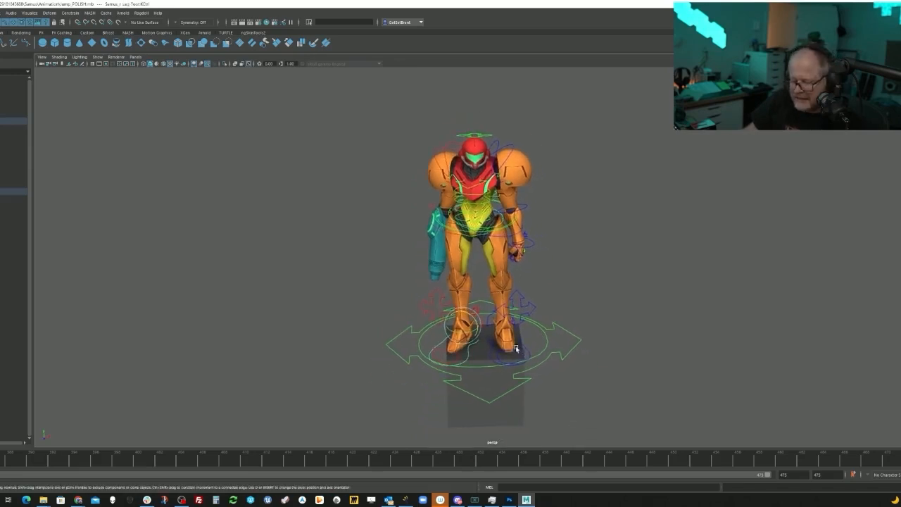
click(484, 328)
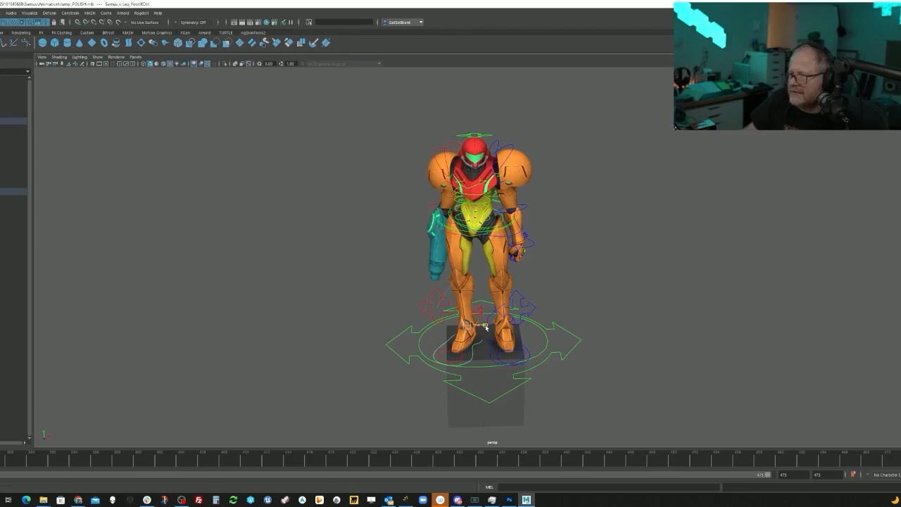
middle_drag(510, 331, 512, 342)
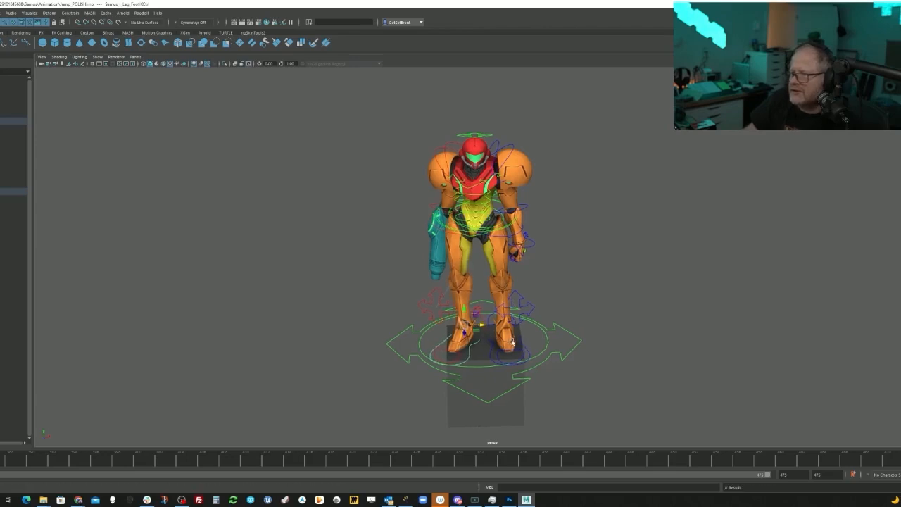
mouse_move(513, 342)
alt+mouse_down()
mouse_move(571, 332)
mouse_move(665, 343)
mouse_move(528, 334)
mouse_move(680, 334)
mouse_move(512, 339)
alt+mouse_up()
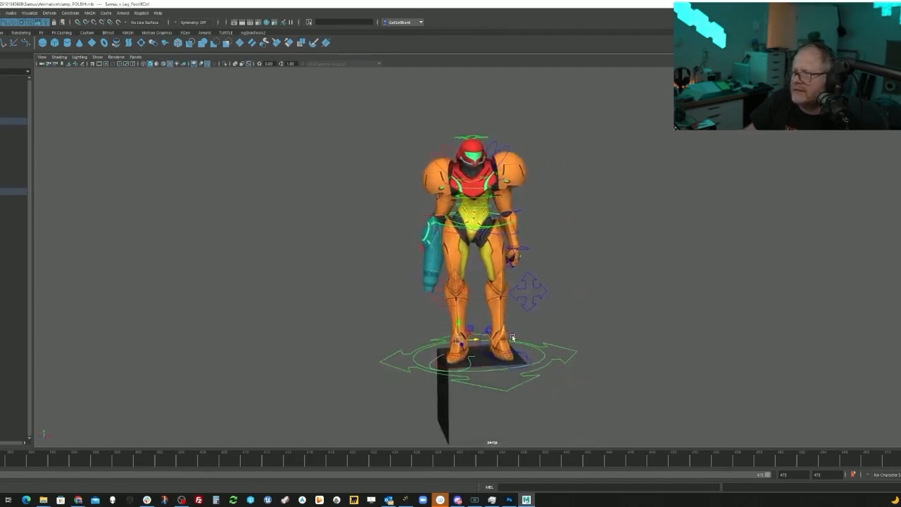
- Rotate the left clavicle control to lower that shoulder, and select the right clavicle control
alt+middle_drag(511, 281, 486, 349)
alt+right_drag(486, 349, 589, 278)
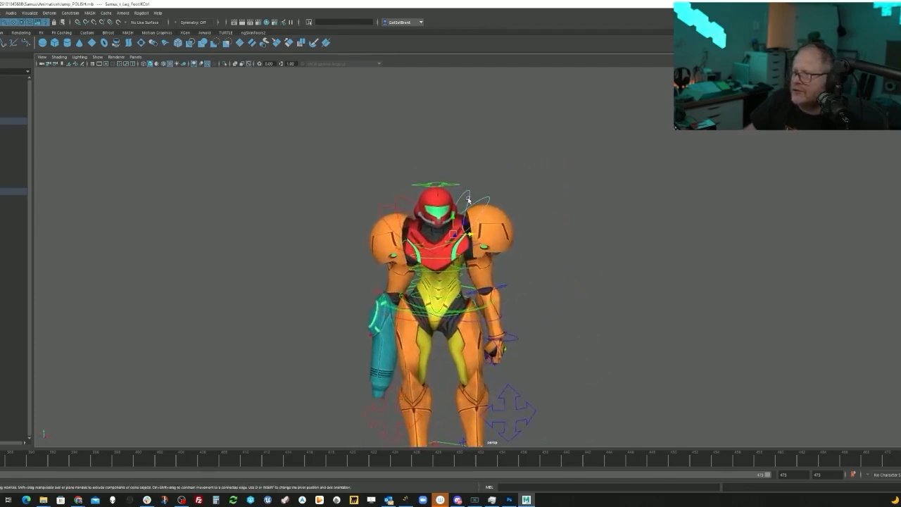
click(468, 201)
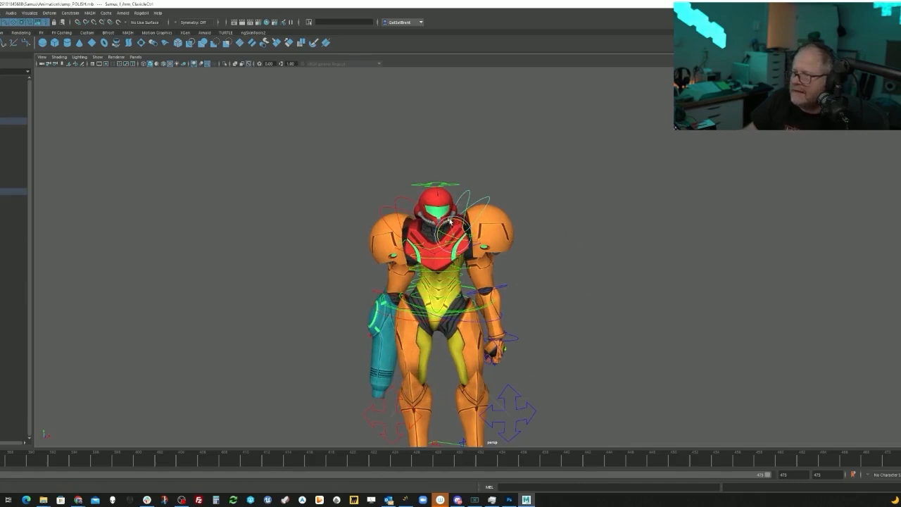
drag(450, 222, 453, 223)
click(404, 211)
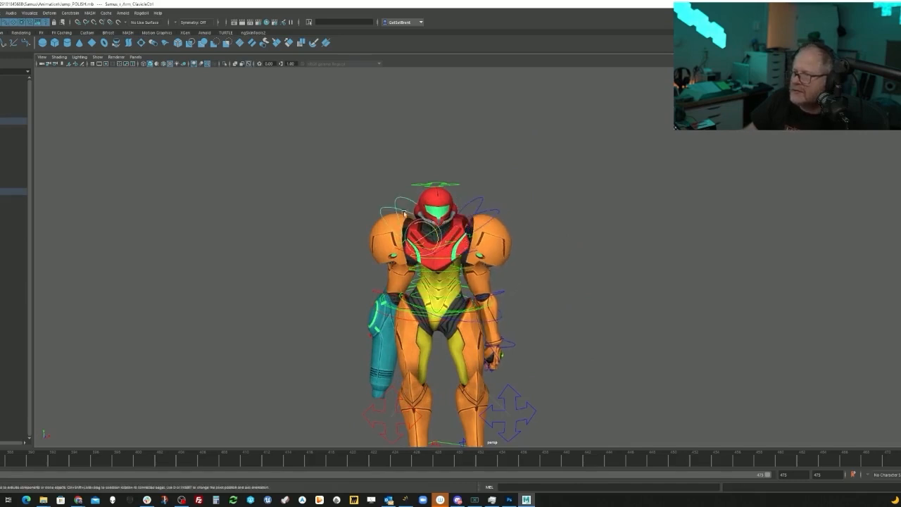
- Examine the standing pose from several angles, scrub to the flight pose at frame 424, and return to the opening pose
alt+drag(428, 224, 462, 310)
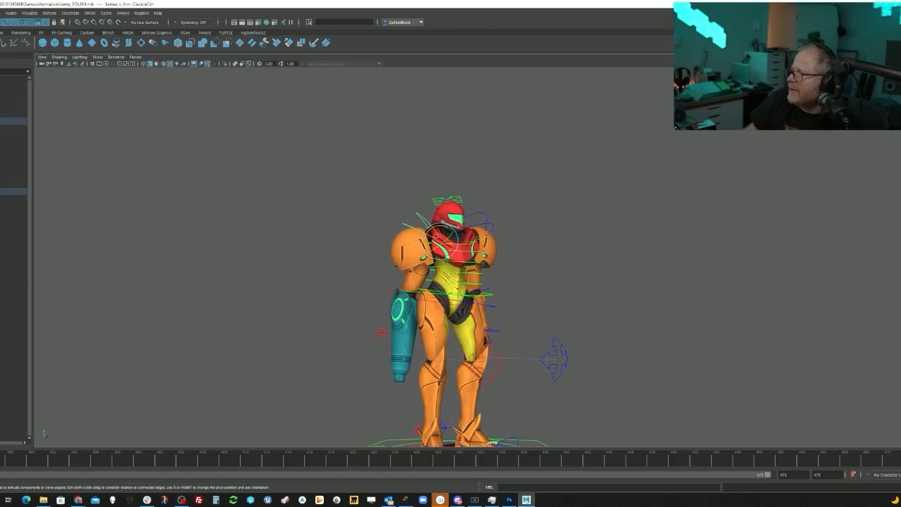
alt+middle_drag(616, 339, 585, 284)
alt+drag(585, 284, 600, 304)
alt+middle_drag(599, 304, 644, 307)
alt+drag(644, 308, 596, 322)
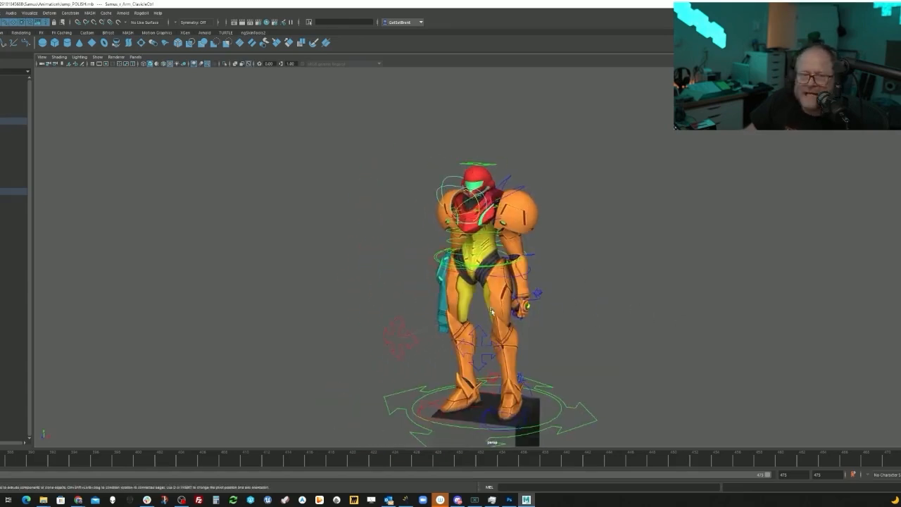
alt+drag(491, 310, 462, 300)
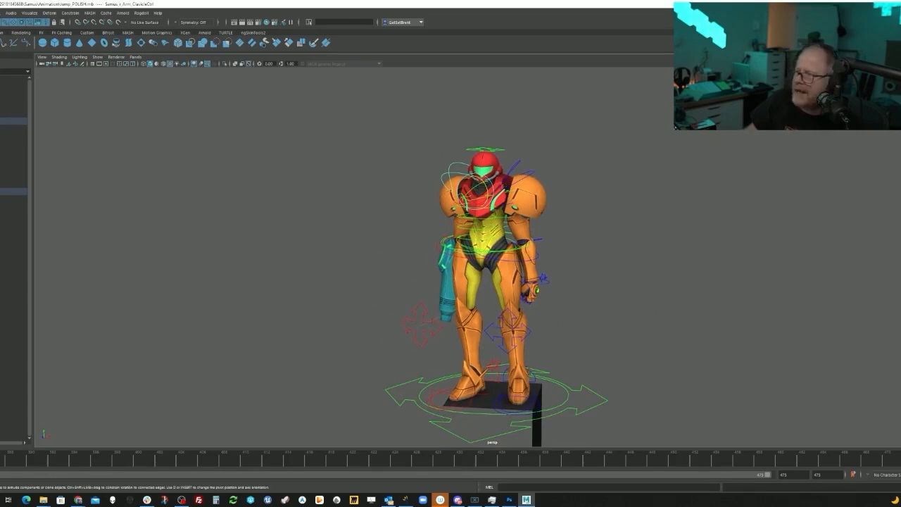
alt+drag(592, 318, 428, 351)
drag(3, 458, 398, 442)
mouse_move(676, 373)
alt+mouse_down()
mouse_move(553, 359)
mouse_move(582, 364)
mouse_move(562, 354)
mouse_move(568, 285)
mouse_move(555, 291)
alt+mouse_up()
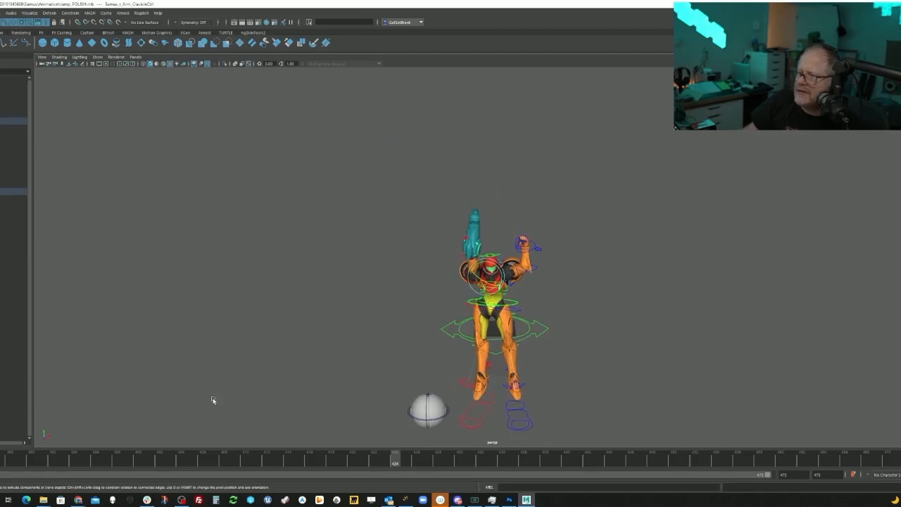
mouse_move(15, 458)
mouse_down()
mouse_move(364, 454)
mouse_move(684, 437)
mouse_move(153, 460)
mouse_move(6, 458)
mouse_up()
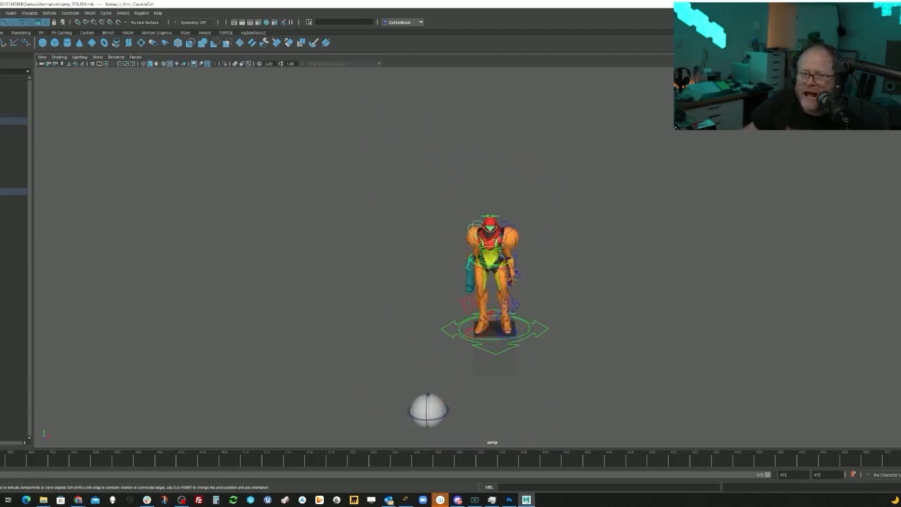
- Inspect the opening stance on the box from the front and sides, both at a distance and close up
alt+drag(458, 317, 463, 274)
alt+middle_drag(507, 249, 471, 272)
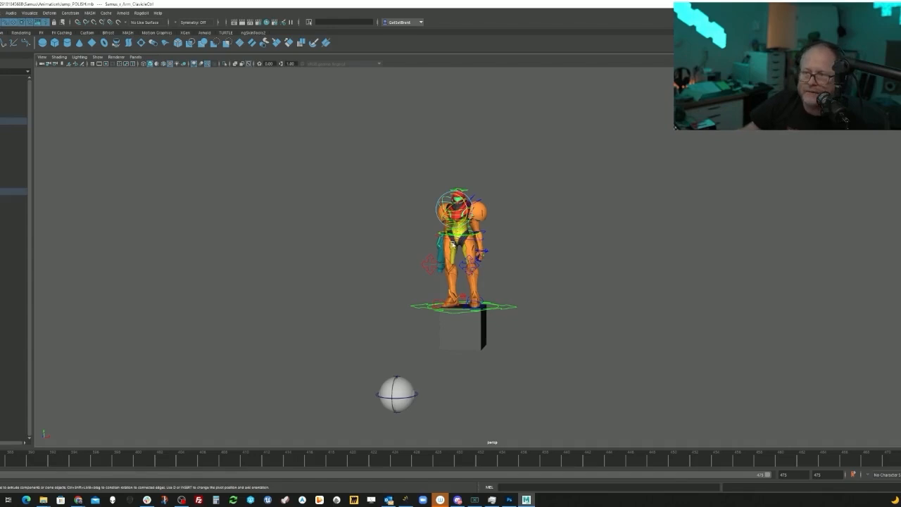
alt+middle_drag(452, 244, 421, 293)
alt+drag(421, 293, 405, 327)
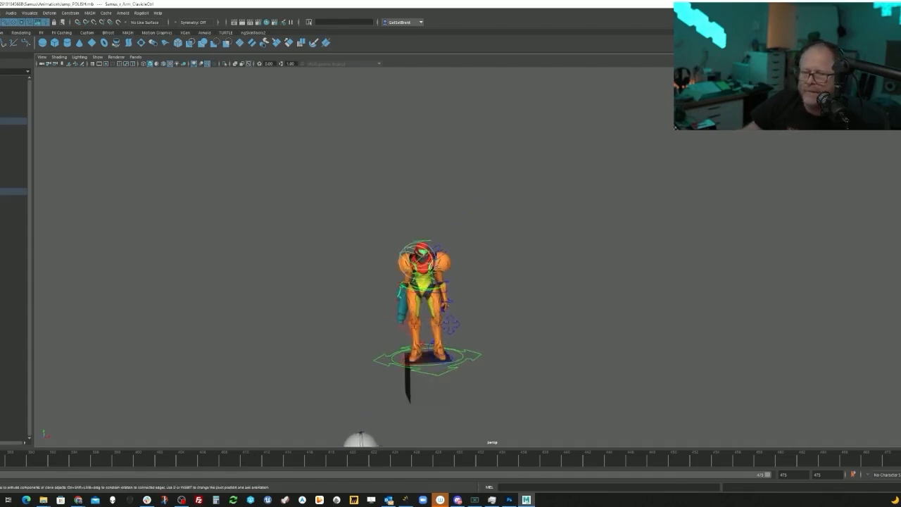
mouse_move(2, 459)
mouse_down()
mouse_move(390, 433)
mouse_move(2, 459)
mouse_up()
alt+middle_drag(372, 364, 387, 341)
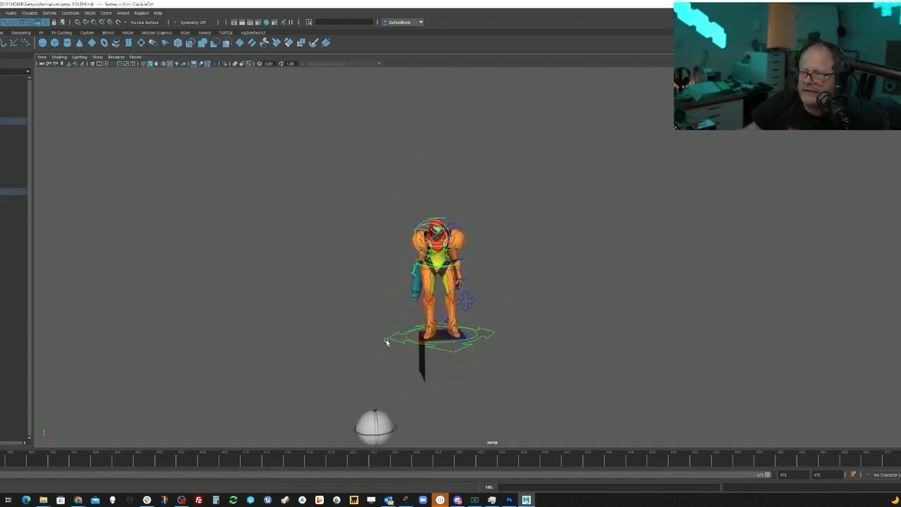
alt+right_drag(385, 342, 568, 322)
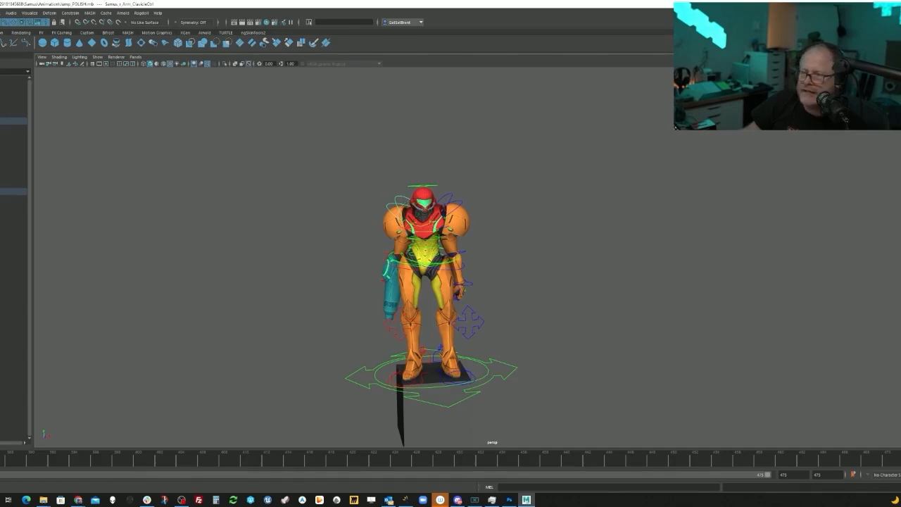
mouse_move(2, 460)
mouse_down()
mouse_move(95, 458)
mouse_move(3, 460)
mouse_up()
alt+middle_drag(282, 378, 339, 353)
alt+drag(339, 353, 342, 354)
alt+right_drag(342, 355, 359, 352)
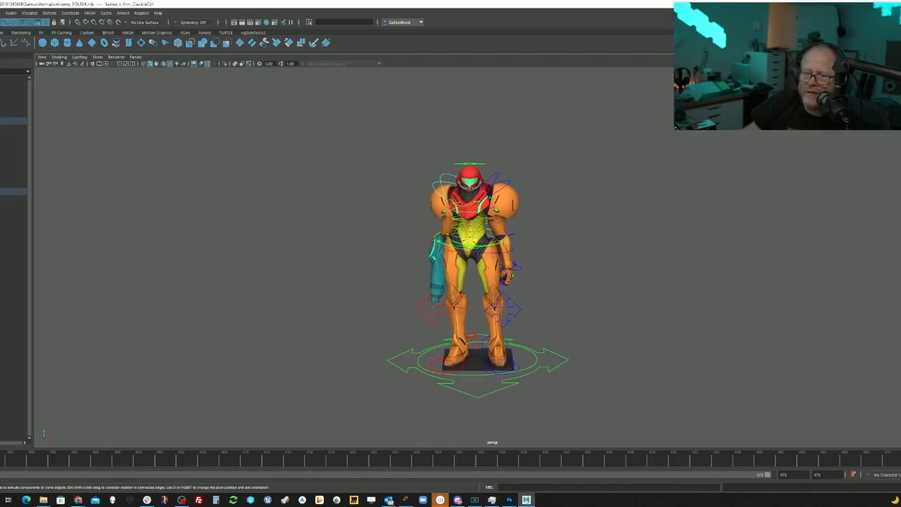
- Try pasting the copied pose onto all of the body's controls at frame 402, and undo the paste
drag(4, 459, 156, 465)
alt+middle_drag(770, 218, 727, 225)
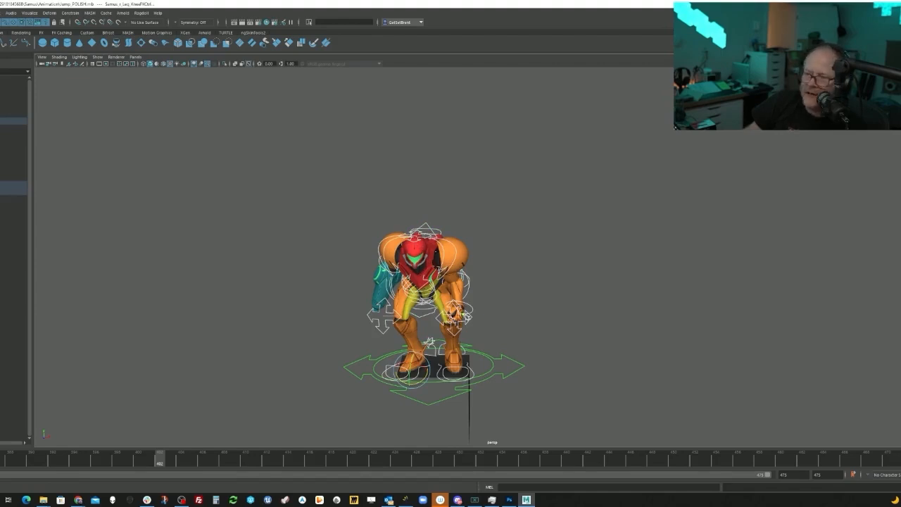
key(ctrl+v)
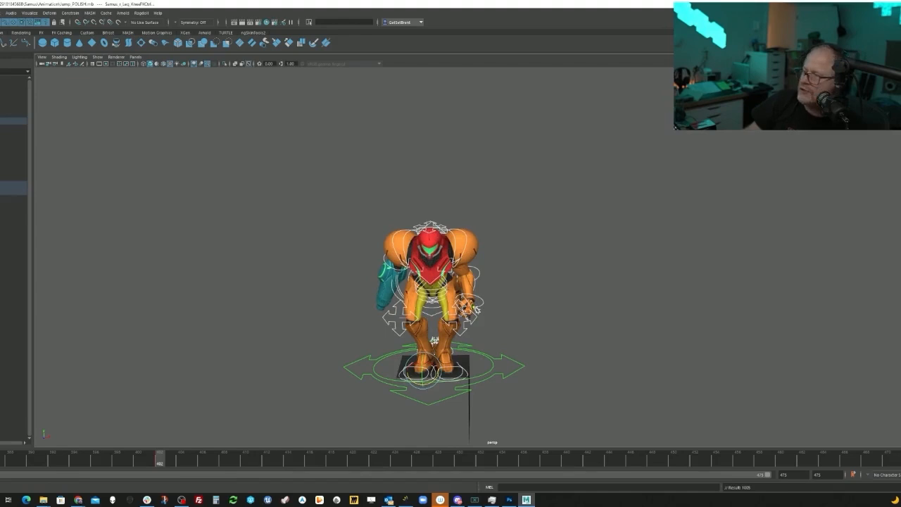
alt+middle_drag(577, 322, 637, 305)
alt+middle_drag(724, 307, 649, 339)
key(ctrl+z)
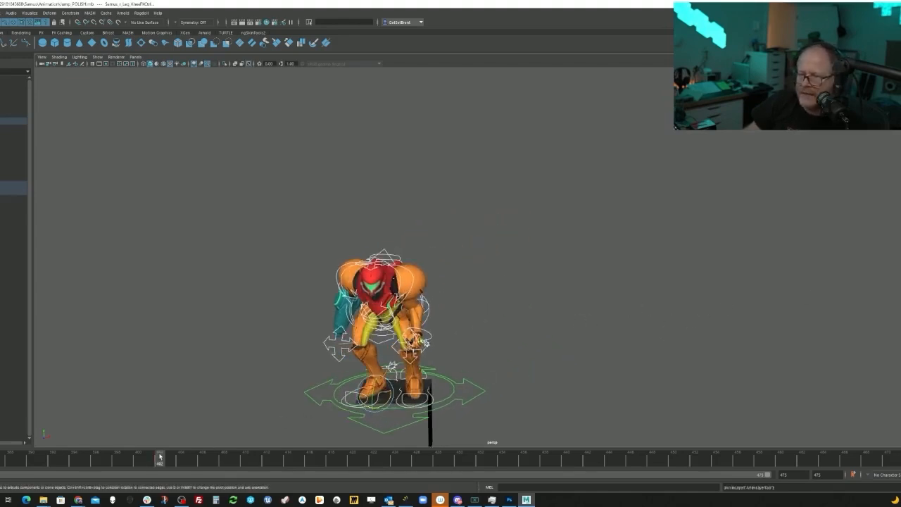
- Check the crouch at frame 400 from the front and sides, and undo the last change to the pose
drag(160, 458, 139, 465)
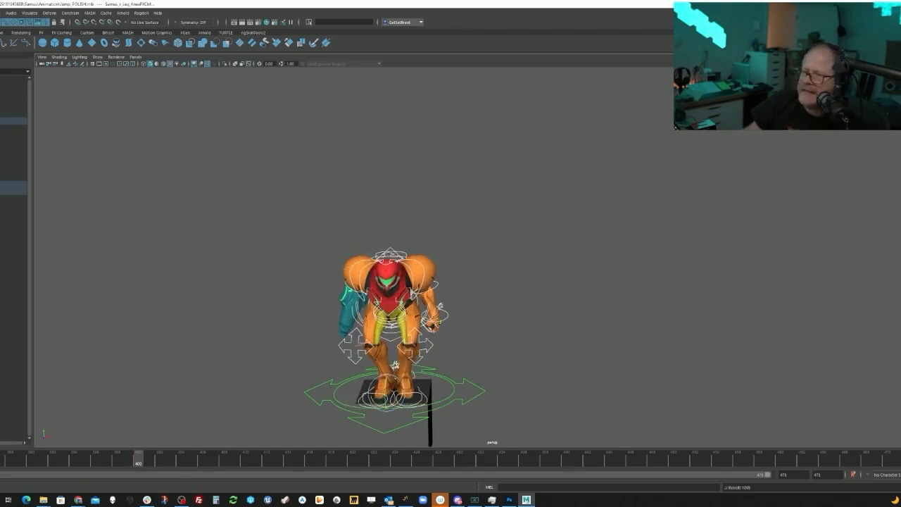
alt+drag(310, 389, 482, 311)
alt+drag(507, 283, 514, 320)
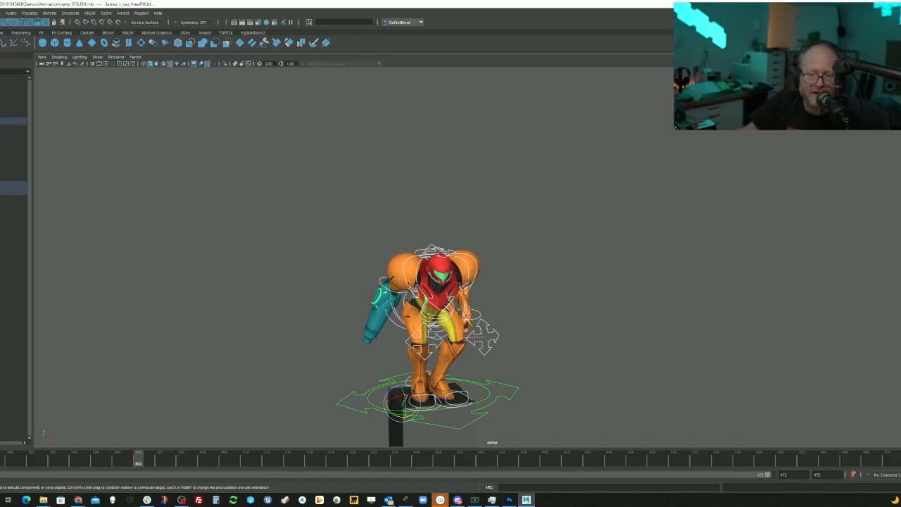
alt+drag(350, 288, 328, 292)
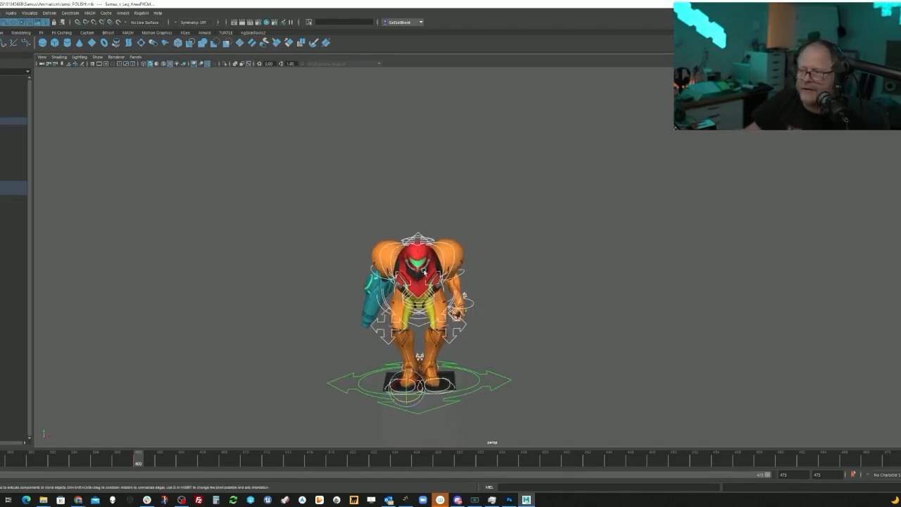
key(ctrl+z)
- Restore the body control selection at frame 400 and leave the foot and knee controls out of it
alt+middle_drag(269, 356, 265, 315)
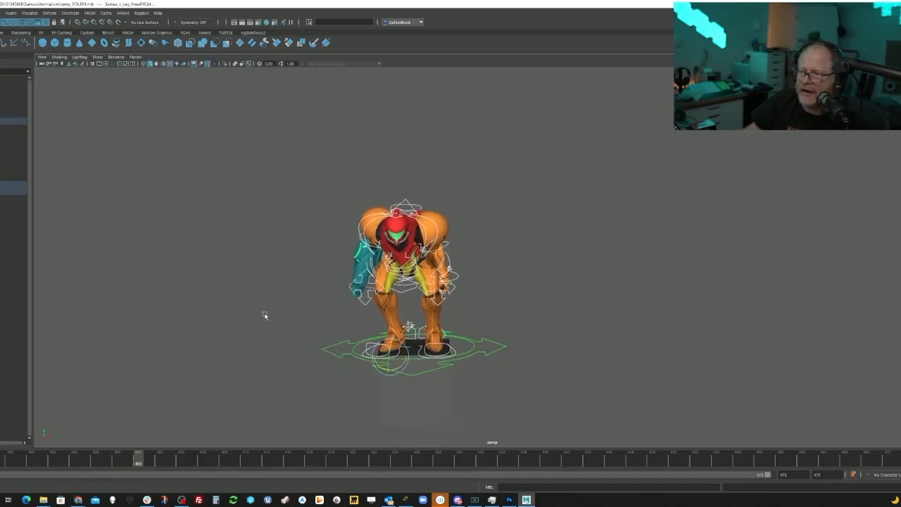
alt+right_drag(265, 315, 317, 342)
mouse_move(294, 342)
alt+mouse_down()
mouse_move(359, 336)
mouse_move(295, 349)
alt+mouse_up()
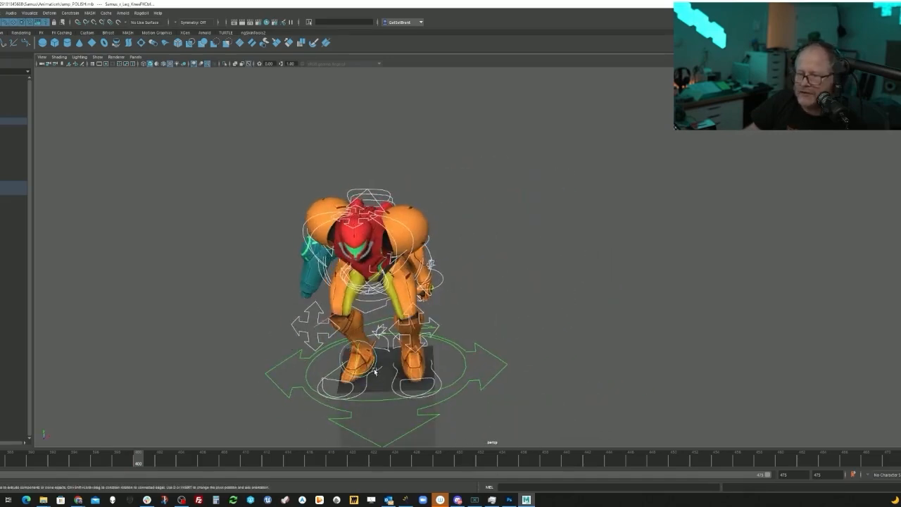
click(208, 358)
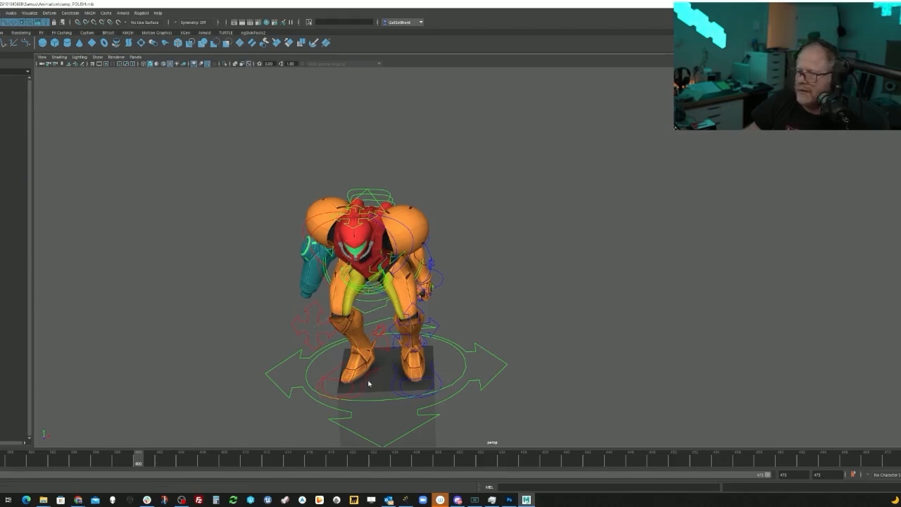
key(ctrl+z)
alt+drag(368, 383, 360, 388)
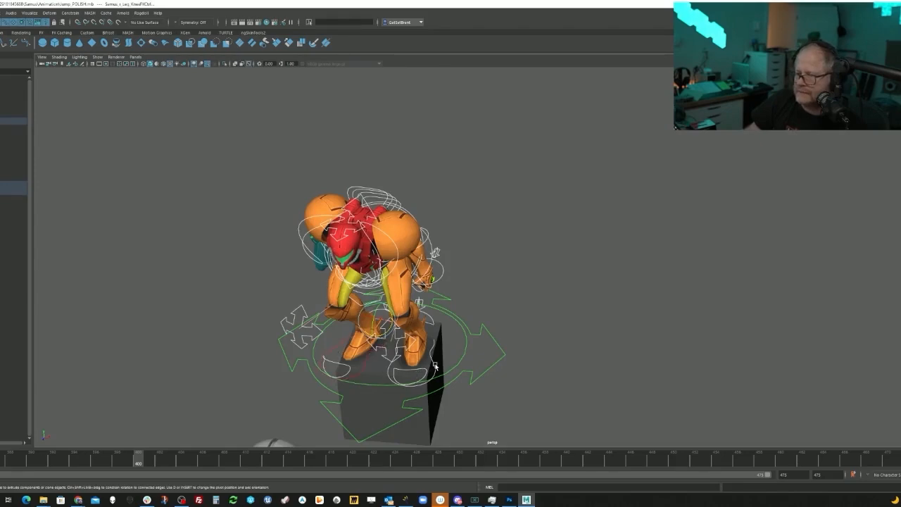
alt+drag(416, 380, 493, 352)
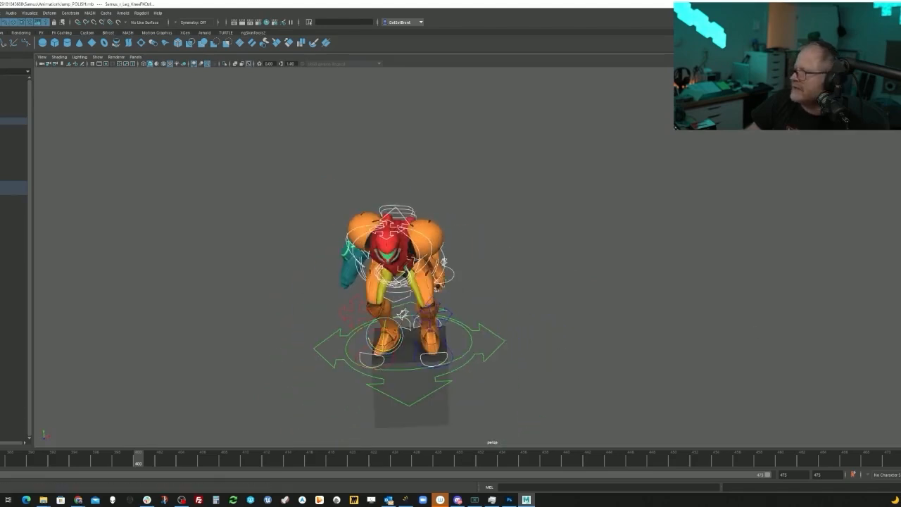
- Scrub between the standing pose and the crouch, and key the selected body controls at frame 392
alt+drag(709, 308, 468, 381)
drag(81, 463, 1, 473)
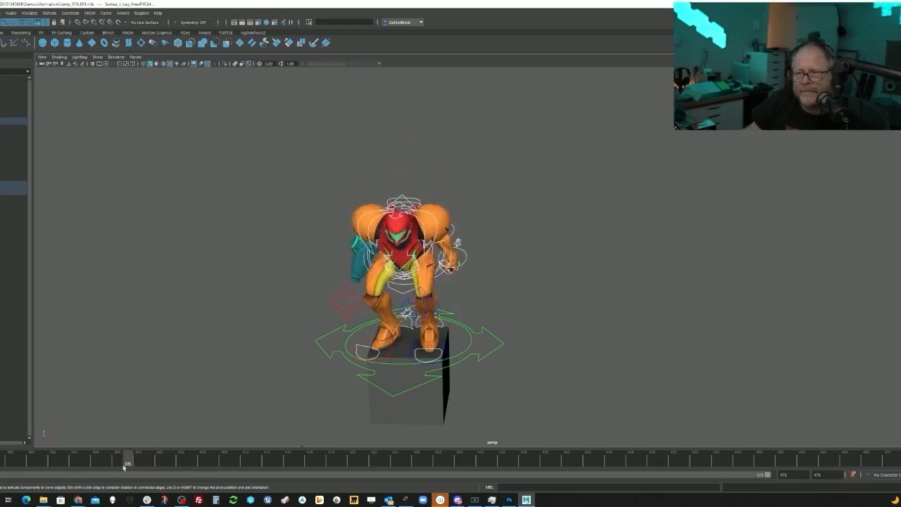
drag(86, 466, 139, 465)
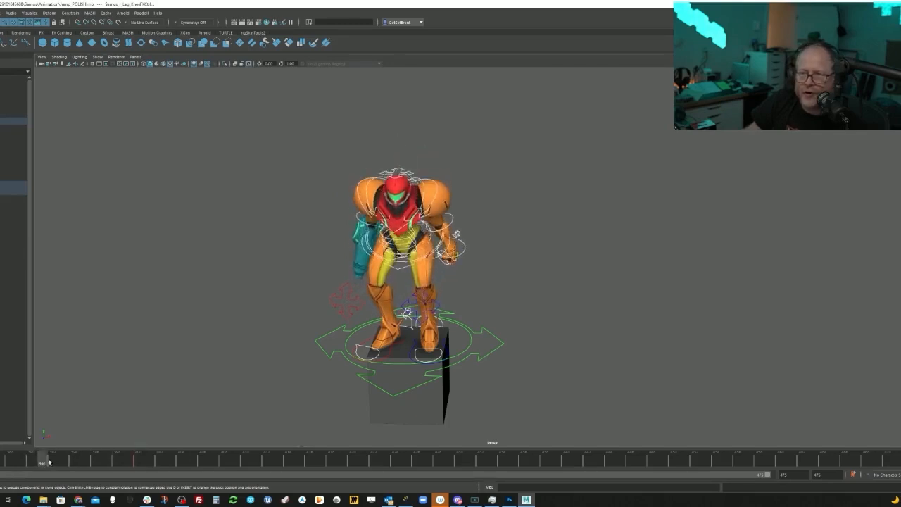
drag(48, 462, 52, 463)
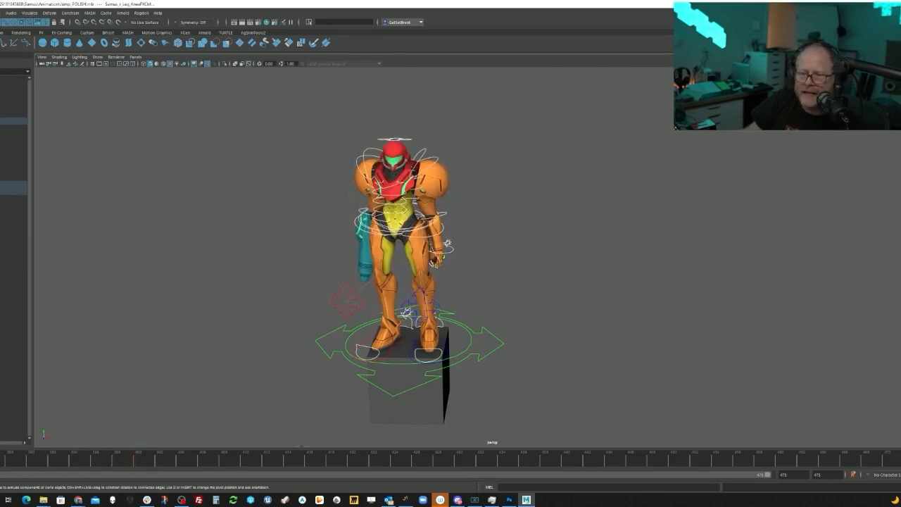
drag(22, 466, 52, 475)
click(1, 465)
alt+drag(261, 366, 291, 375)
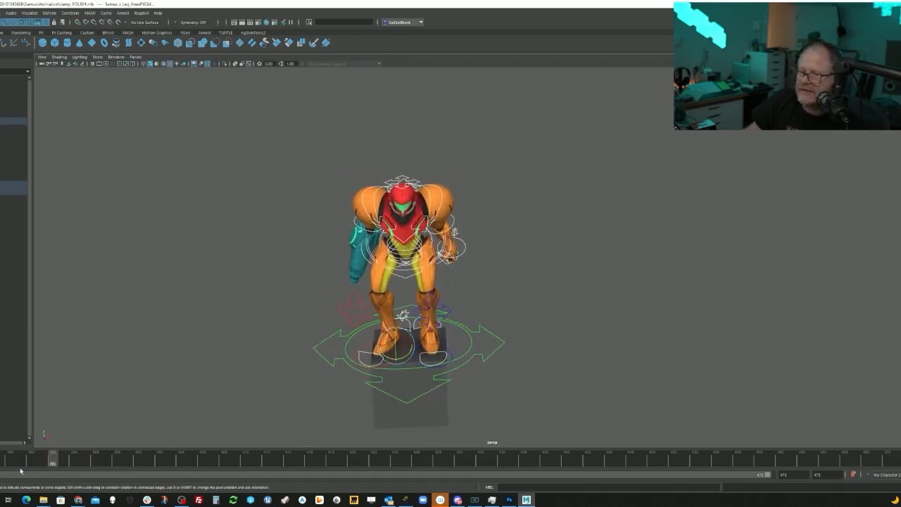
- Scrub repeatedly from the standing pose through frame 392 into the crouch and takeoff to judge the transition
drag(53, 458, 2, 459)
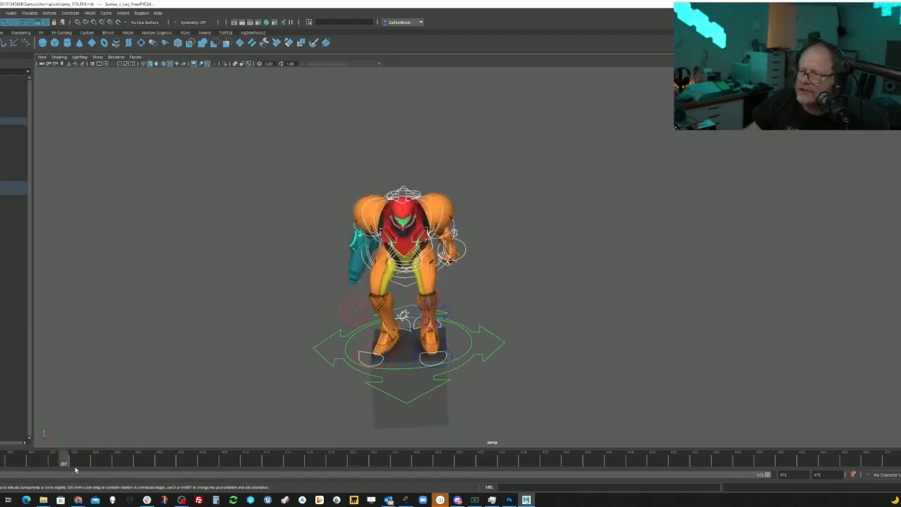
drag(75, 470, 121, 463)
drag(2, 459, 141, 457)
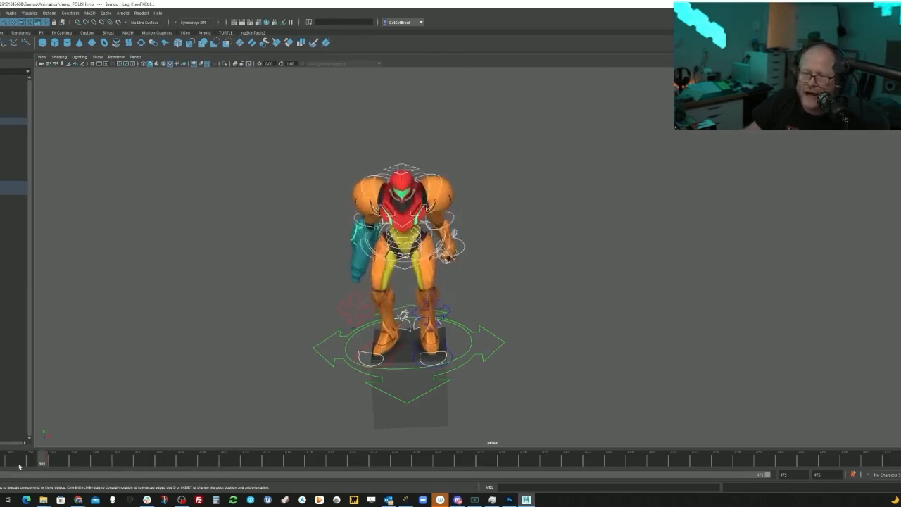
drag(58, 463, 47, 459)
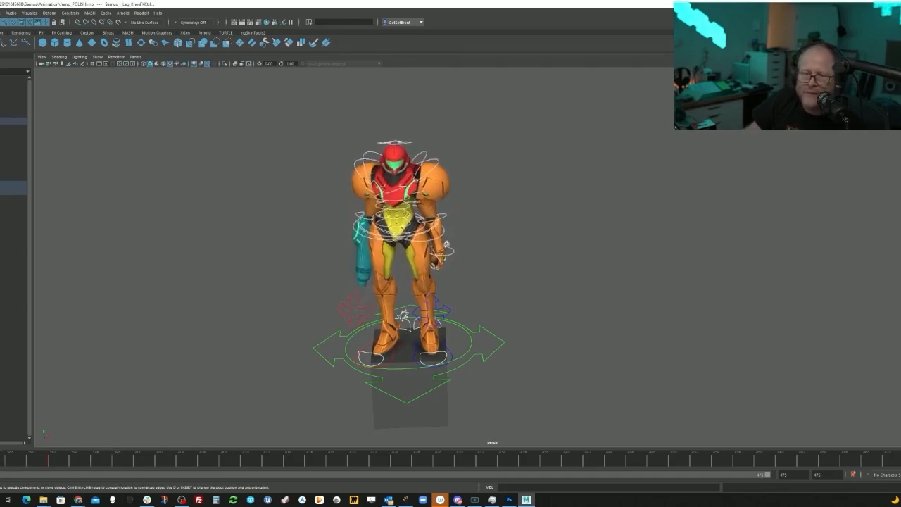
drag(48, 459, 109, 464)
drag(10, 459, 222, 457)
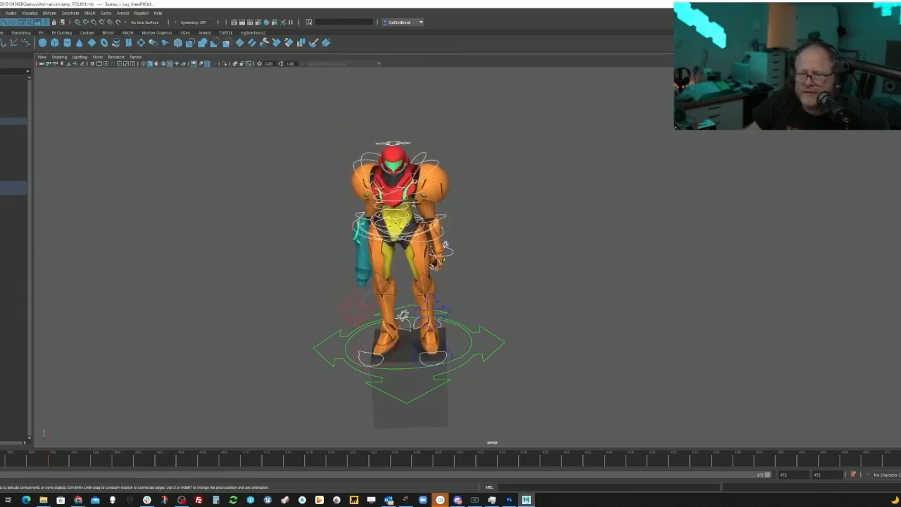
drag(31, 456, 247, 449)
- Examine the takeoff between frames 407 and 410 from the front and side, and scrub on toward the flight pose
mouse_move(394, 310)
alt+mouse_down()
mouse_move(451, 321)
mouse_move(406, 322)
alt+mouse_up()
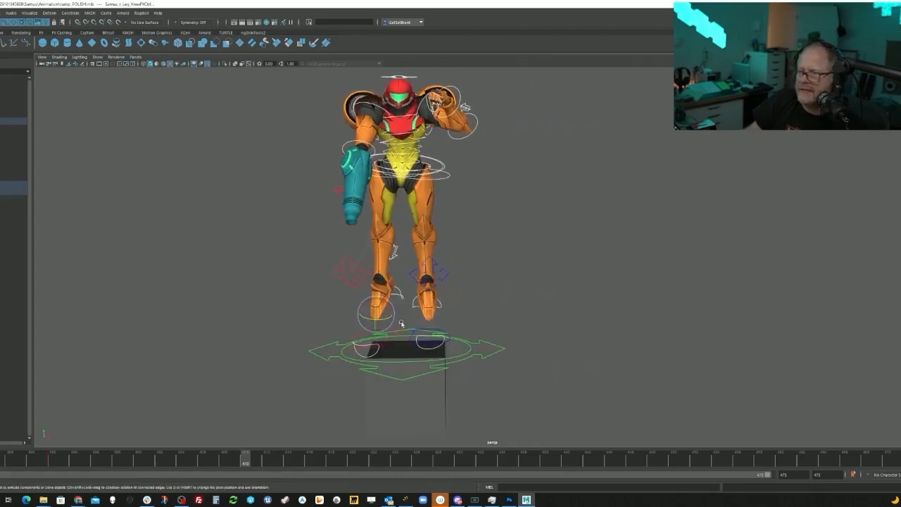
mouse_move(237, 452)
mouse_down()
mouse_move(184, 453)
mouse_move(259, 461)
mouse_move(171, 462)
mouse_move(235, 463)
mouse_up()
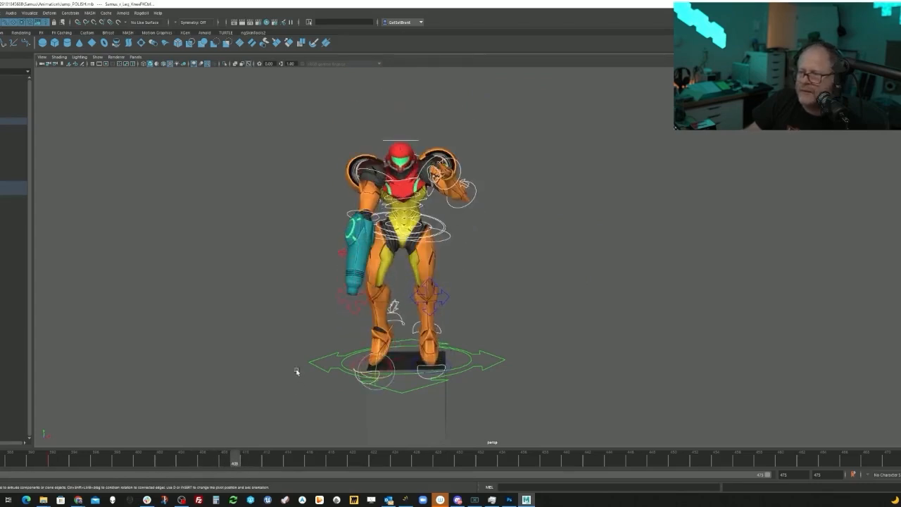
alt+drag(296, 372, 380, 374)
mouse_move(222, 458)
mouse_down()
mouse_move(141, 461)
mouse_move(306, 460)
mouse_move(214, 461)
mouse_up()
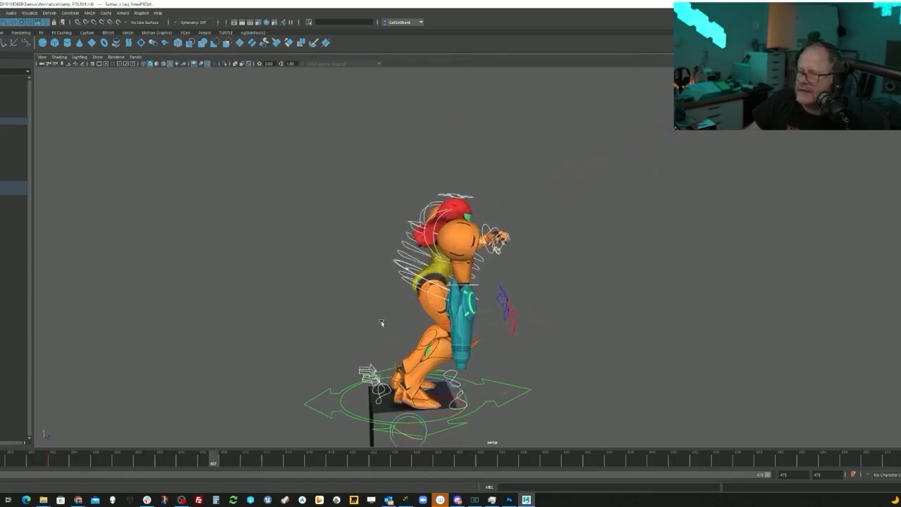
alt+drag(303, 380, 340, 380)
drag(219, 460, 491, 461)
alt+drag(507, 367, 377, 451)
- Key the body controls in the flight pose at frame 426, and add the foot and knee controls to the selection
drag(447, 450, 420, 452)
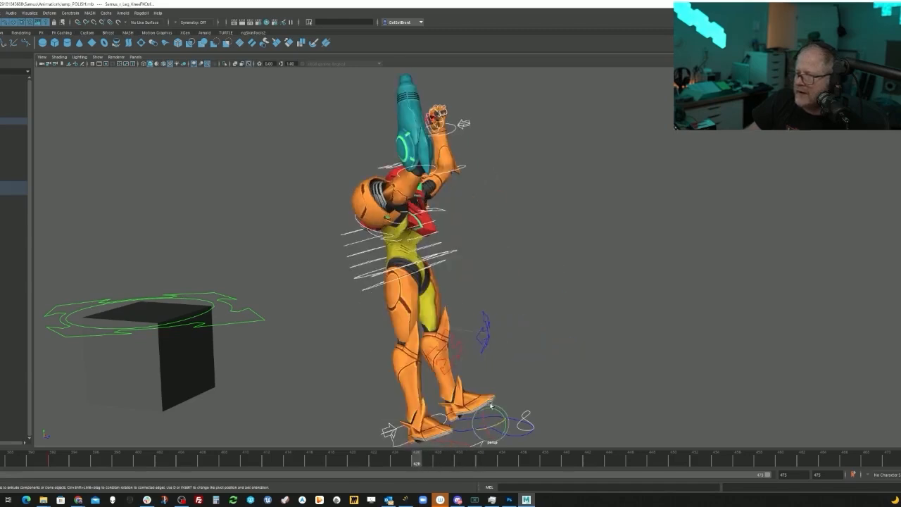
alt+middle_drag(491, 405, 501, 387)
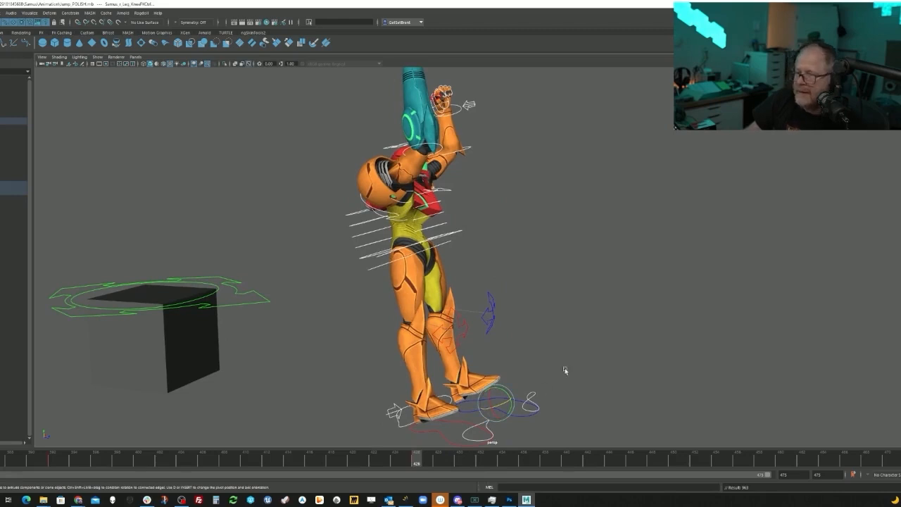
alt+middle_drag(565, 370, 660, 357)
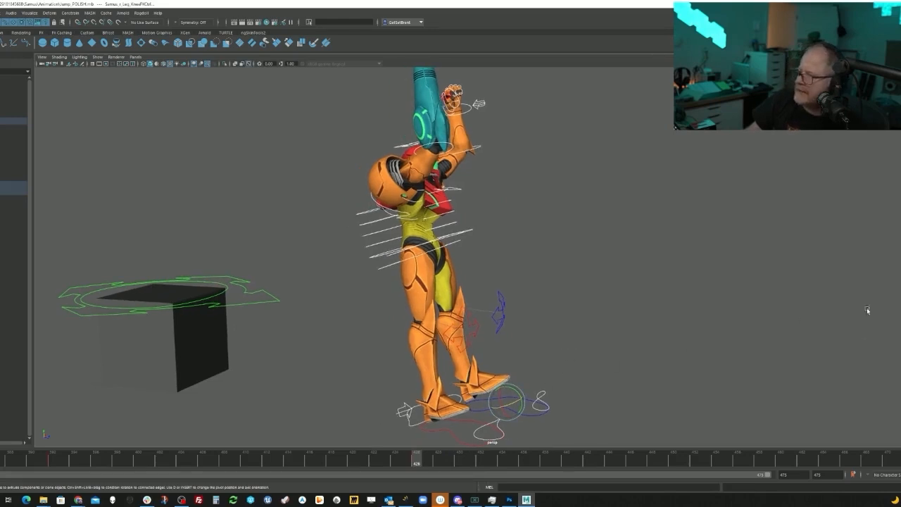
alt+drag(868, 310, 596, 336)
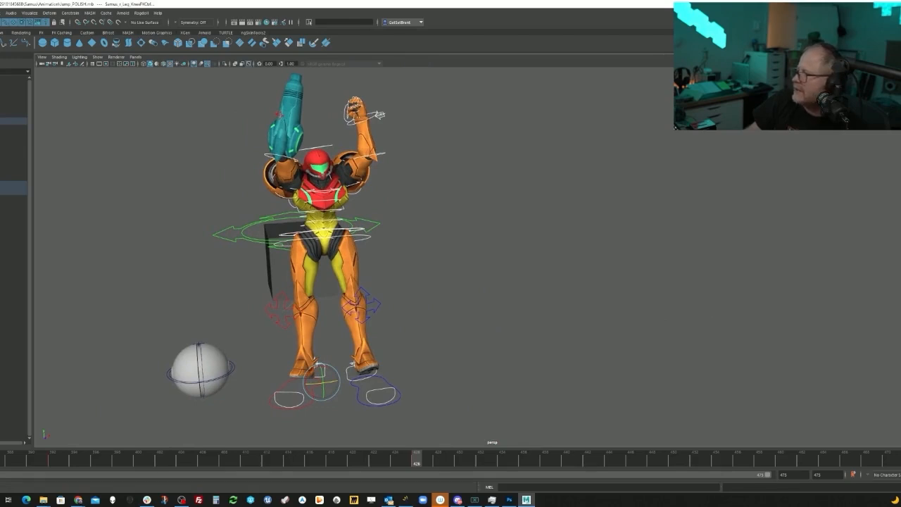
click(880, 296)
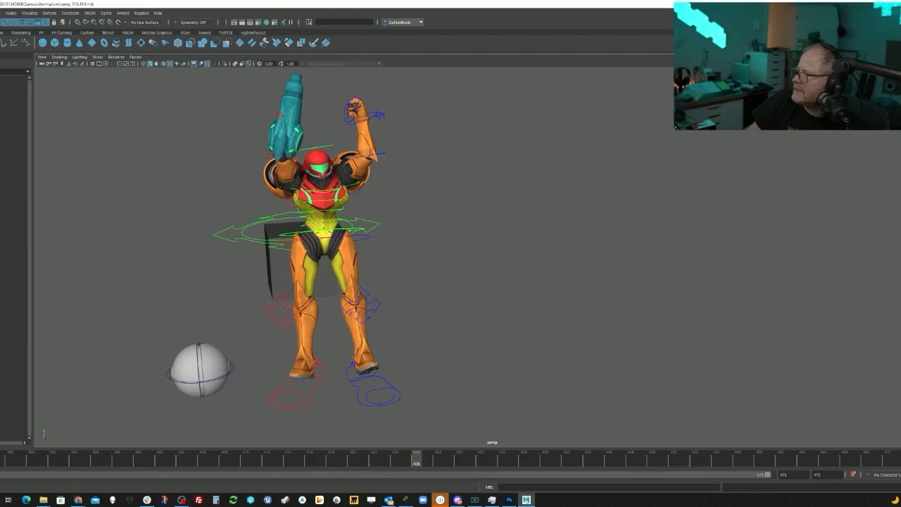
key(ctrl+z)
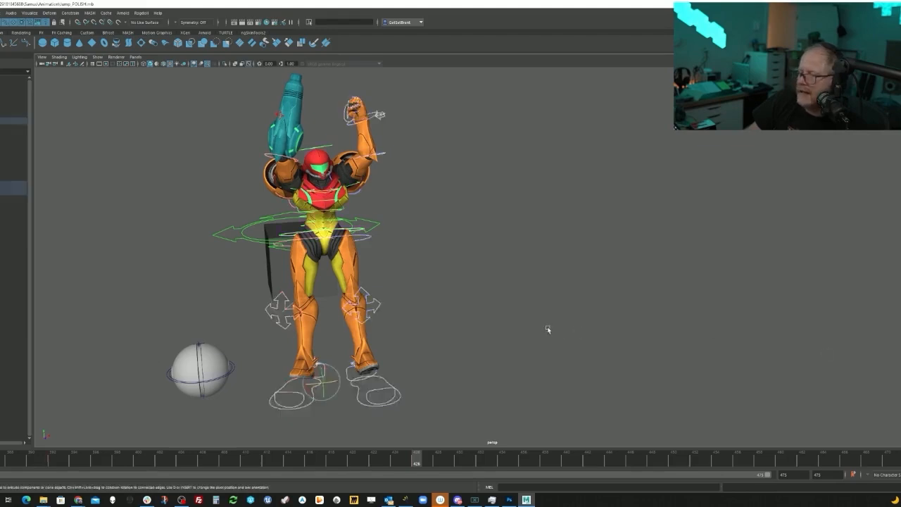
alt+drag(545, 329, 539, 339)
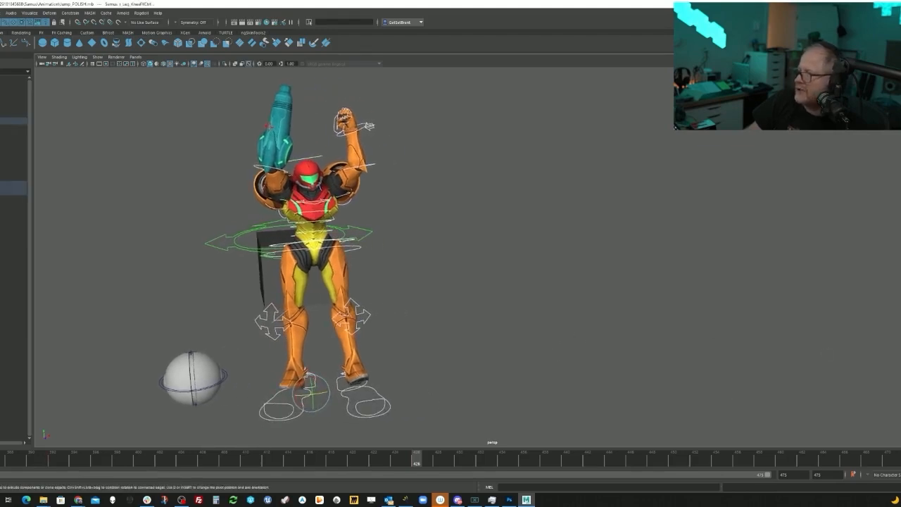
mouse_move(399, 365)
alt+mouse_down()
mouse_move(437, 366)
mouse_move(391, 371)
alt+mouse_up()
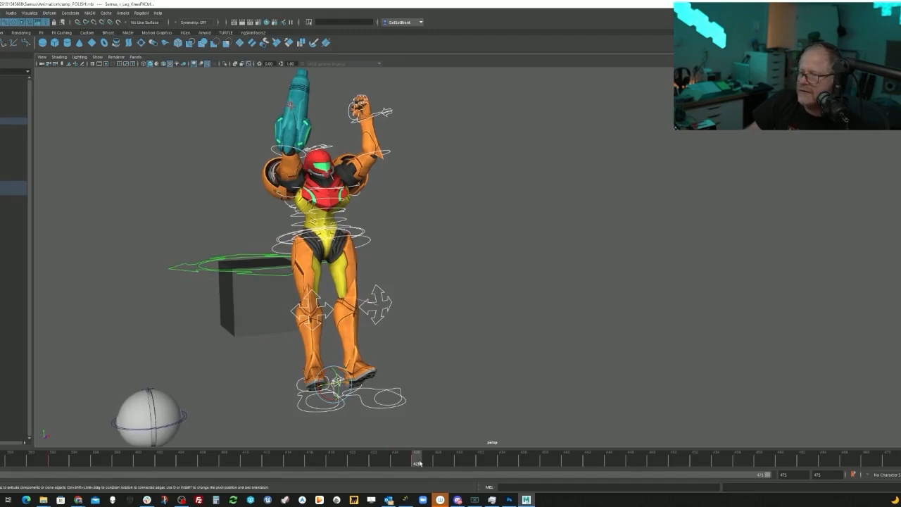
- Try keying the half-crouched pose from frame 392 at frame 409, and scrub through the frames between them
mouse_move(418, 463)
mouse_down()
mouse_move(420, 454)
mouse_move(171, 462)
mouse_move(59, 473)
mouse_move(127, 462)
mouse_move(53, 474)
mouse_move(134, 459)
mouse_move(227, 458)
mouse_move(131, 465)
mouse_move(235, 459)
mouse_move(62, 460)
mouse_move(236, 456)
mouse_up()
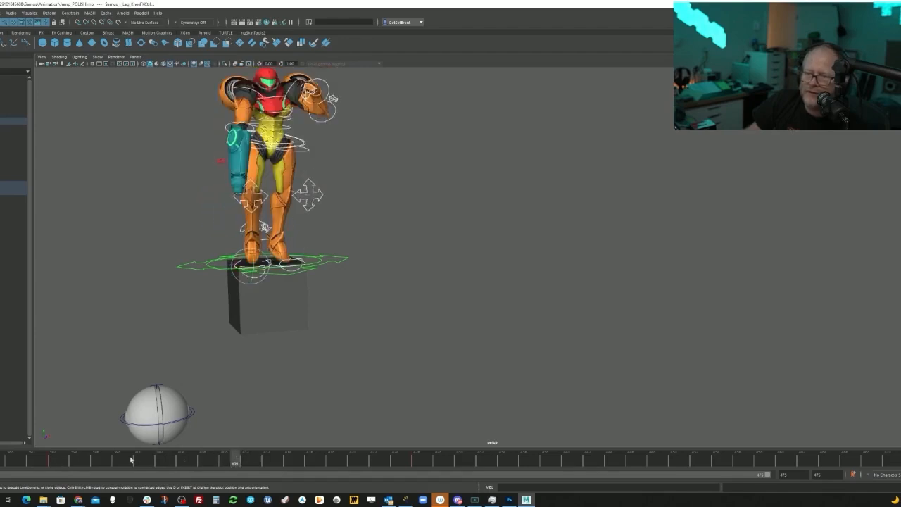
click(54, 461)
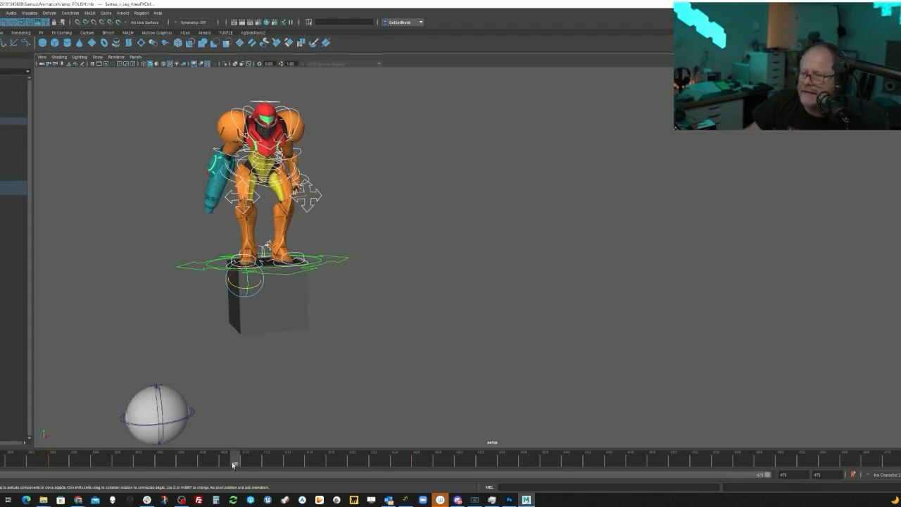
mouse_move(234, 462)
mouse_down()
mouse_move(63, 469)
mouse_move(73, 466)
mouse_up()
alt+drag(154, 370, 315, 374)
click(83, 461)
mouse_move(83, 462)
mouse_down()
mouse_move(240, 462)
mouse_move(51, 470)
mouse_move(171, 465)
mouse_up()
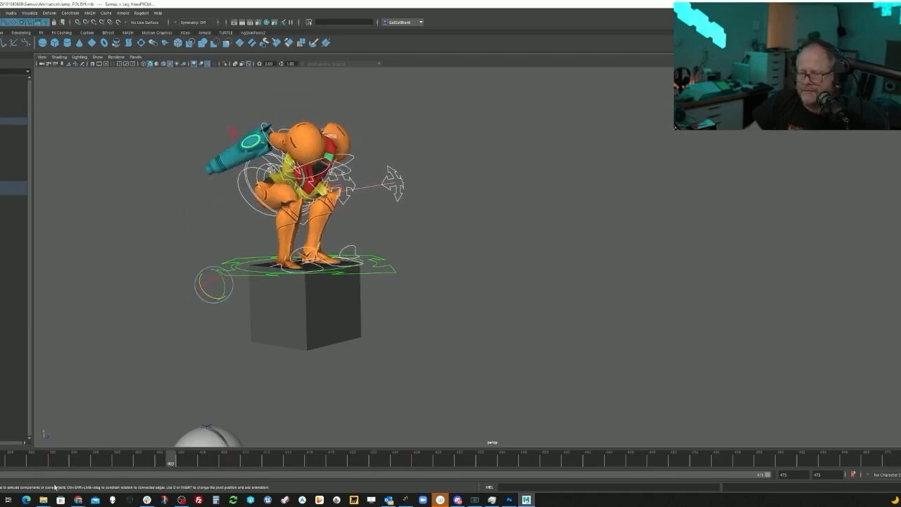
- Try Auto tangents on the keys from frame 390 to 411, and undo back past the key added at frame 409
shift+drag(29, 462, 251, 462)
right_click(218, 462)
mouse_move(242, 356)
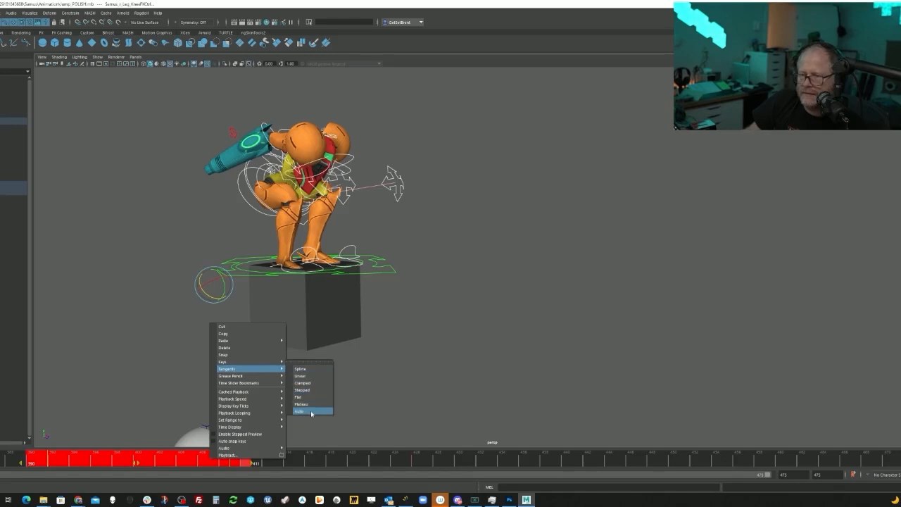
click(312, 412)
drag(99, 462, 123, 478)
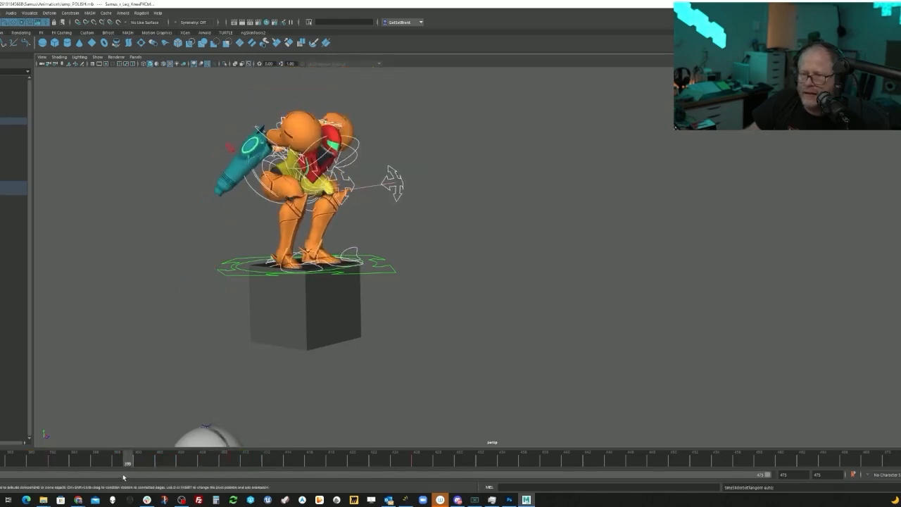
key(period)
key(period)
key(period)
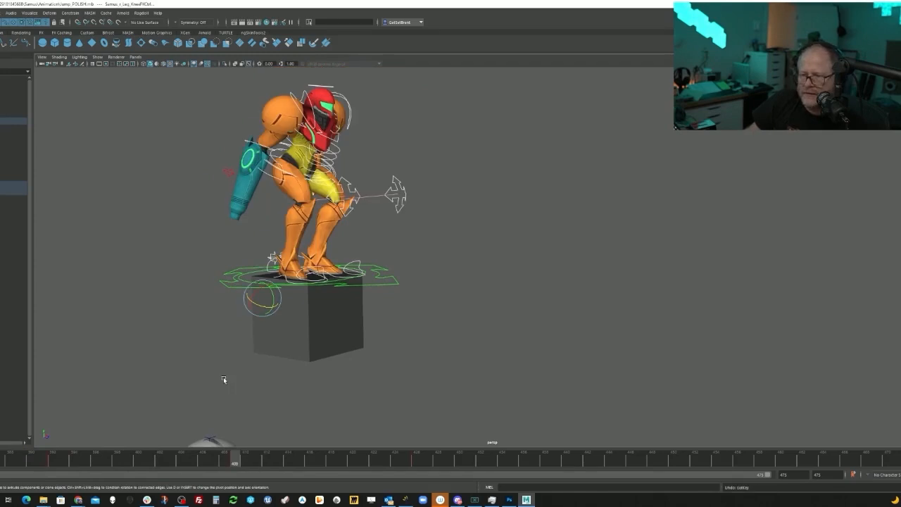
- Return to frame 392 and examine the half-crouched pose on the box from the side and front
drag(229, 462, 58, 480)
alt+drag(136, 415, 268, 389)
alt+drag(181, 410, 162, 429)
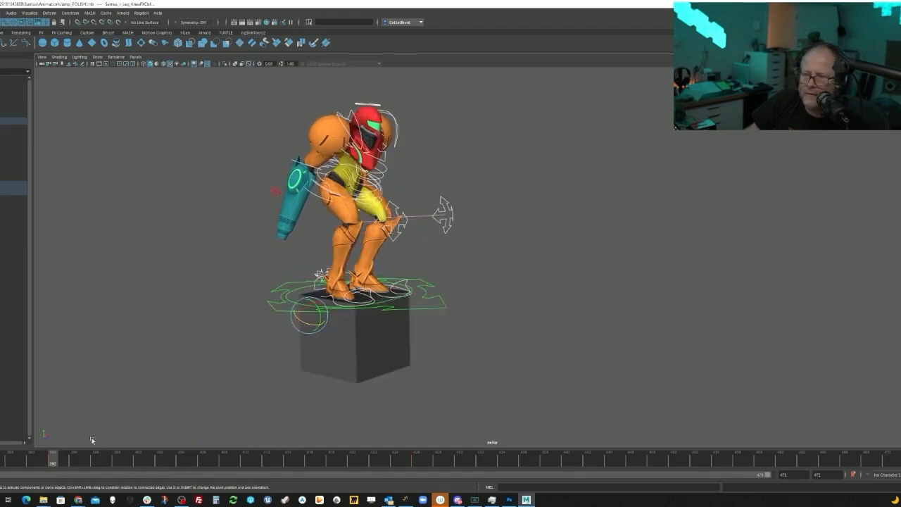
alt+middle_drag(257, 348, 263, 350)
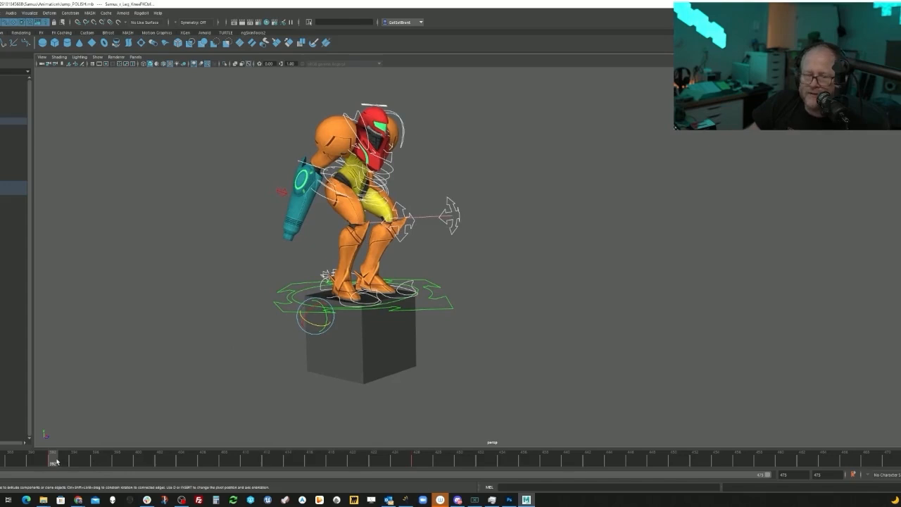
alt+drag(308, 358, 296, 363)
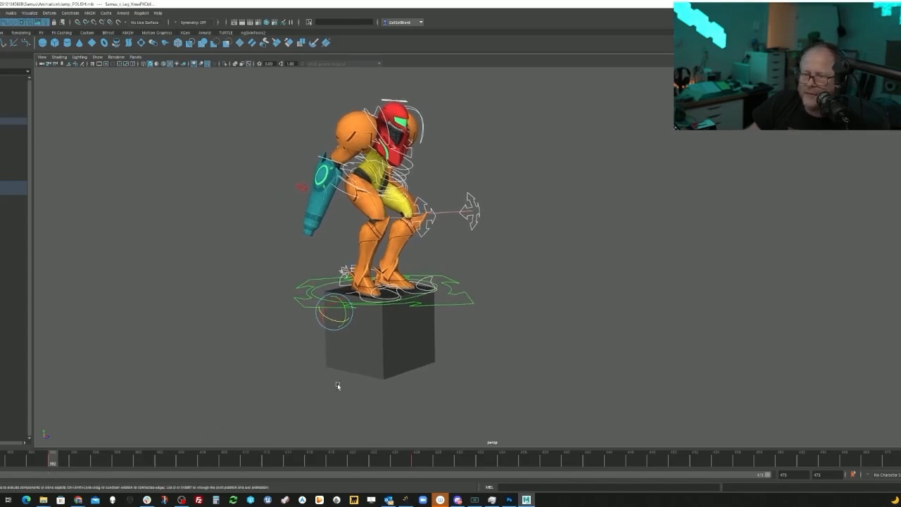
mouse_move(338, 387)
alt+mouse_down()
mouse_move(408, 365)
mouse_move(319, 406)
mouse_move(346, 391)
alt+mouse_up()
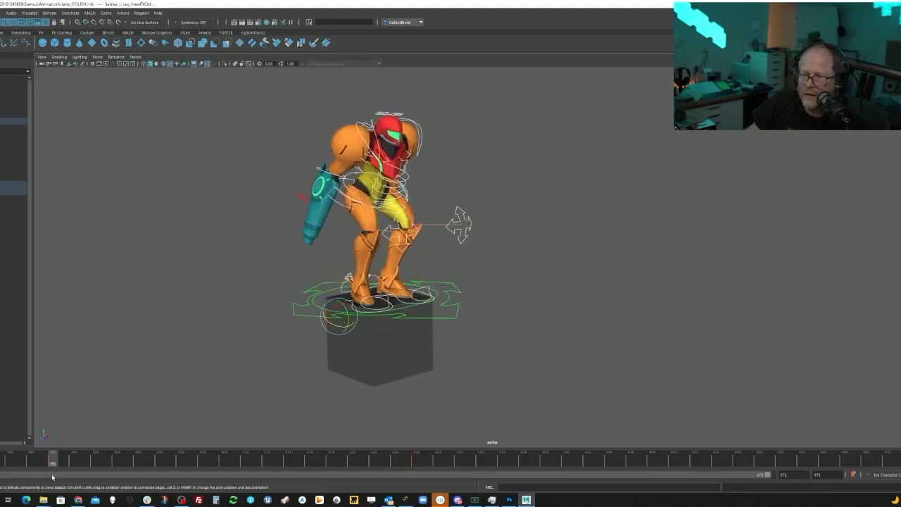
mouse_move(52, 464)
mouse_down()
mouse_move(2, 463)
mouse_move(62, 461)
mouse_move(53, 461)
mouse_up()
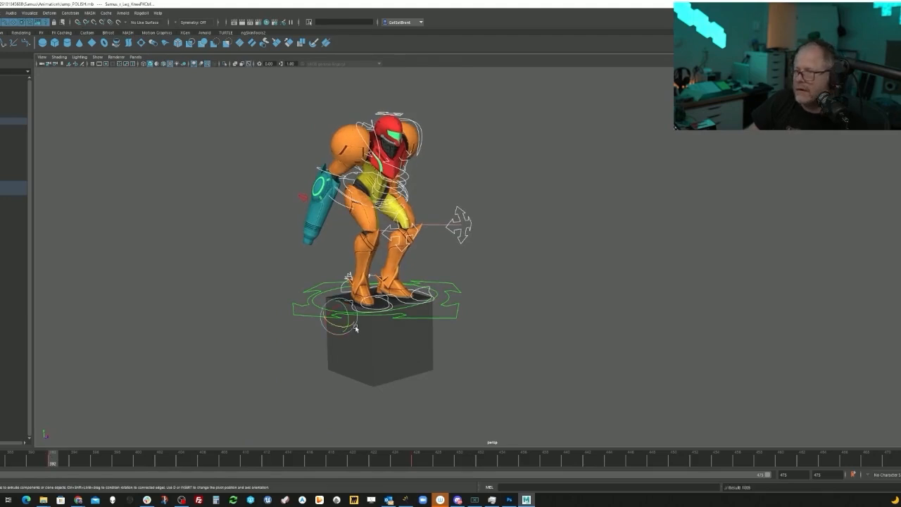
alt+middle_drag(221, 371, 237, 373)
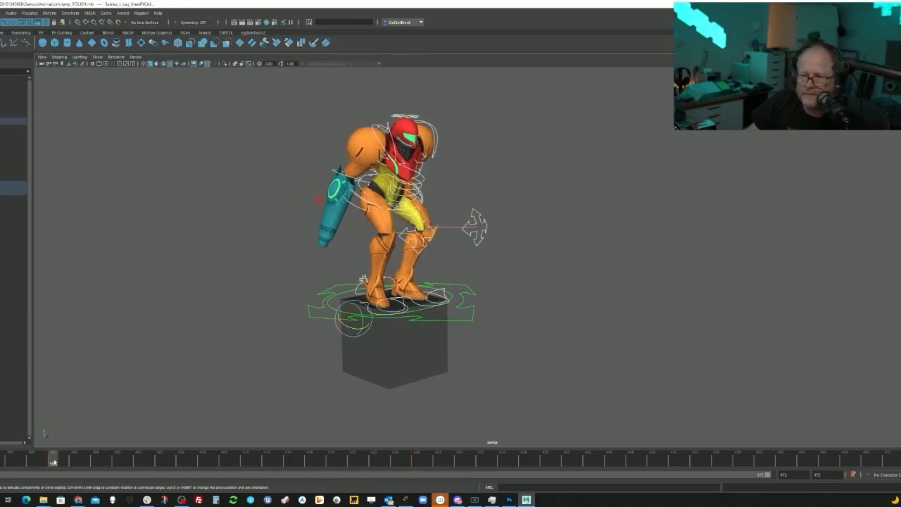
alt+drag(326, 357, 308, 361)
mouse_move(54, 462)
mouse_down()
mouse_move(214, 461)
mouse_move(53, 462)
mouse_up()
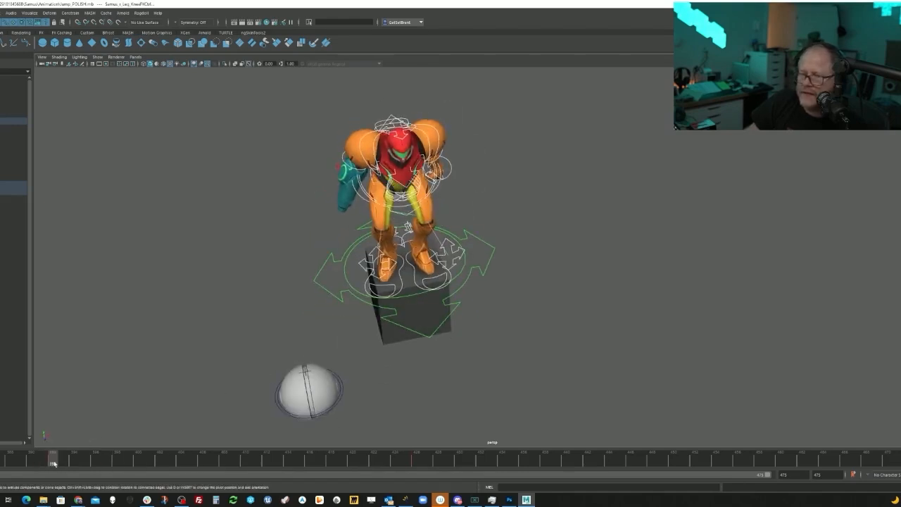
- Select both foot controls and both knee controls in the half-crouched pose at frame 392
alt+right_drag(229, 357, 473, 348)
click(433, 279)
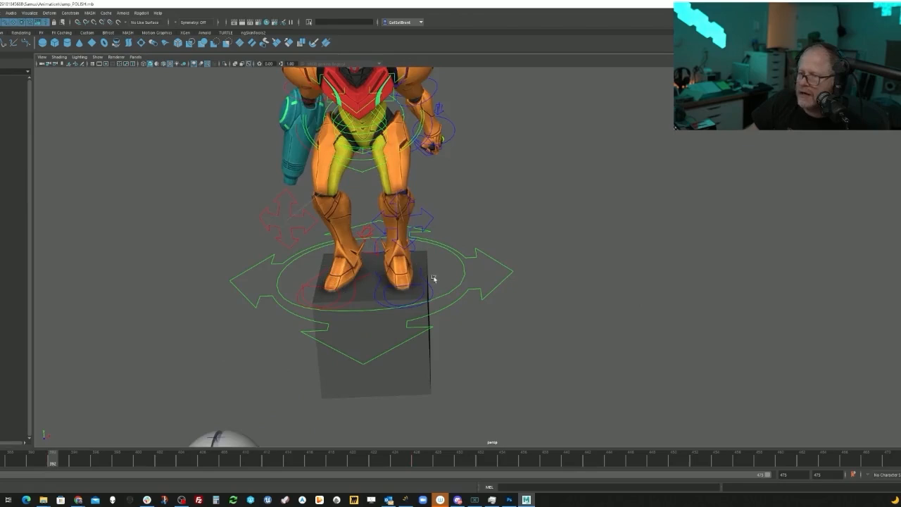
click(355, 286)
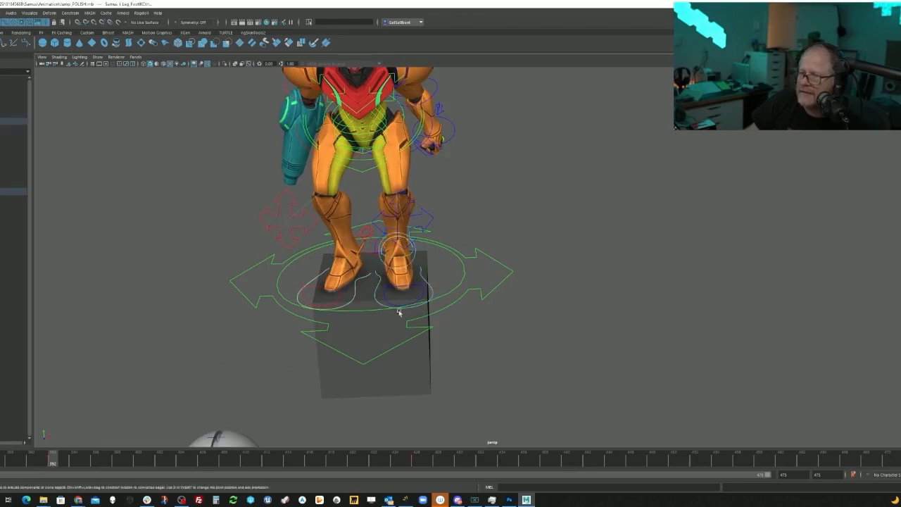
alt+drag(399, 312, 420, 340)
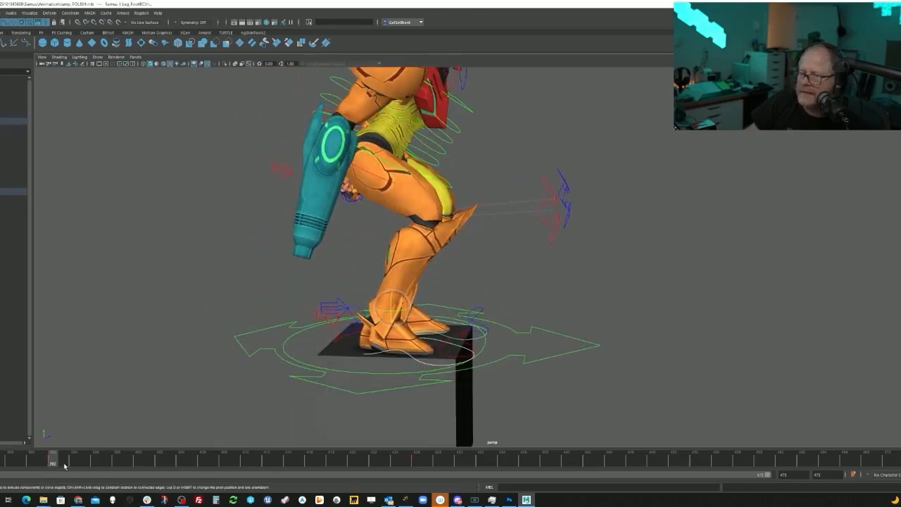
mouse_move(64, 466)
mouse_down()
mouse_move(182, 458)
mouse_move(114, 447)
mouse_move(52, 455)
mouse_up()
alt+drag(444, 342, 408, 352)
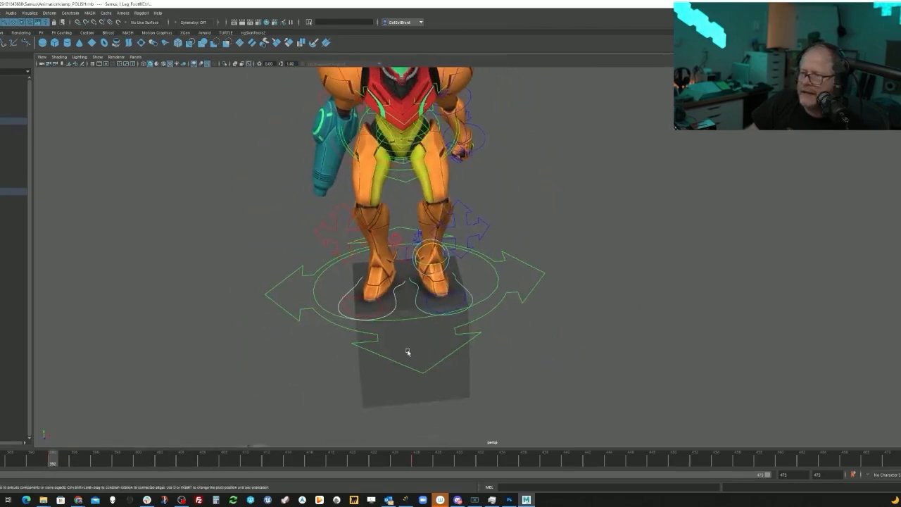
alt+middle_drag(408, 352, 395, 375)
alt+drag(352, 331, 331, 276)
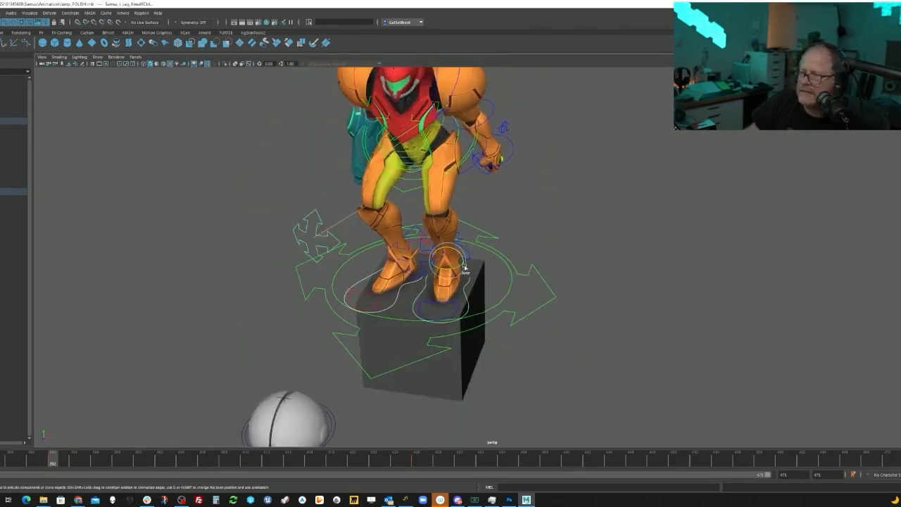
alt+drag(424, 271, 486, 268)
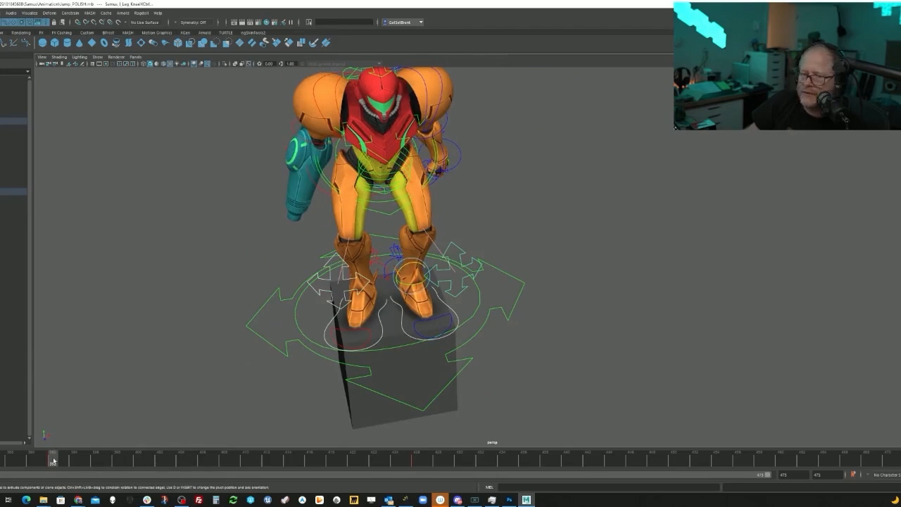
- Try copying the foot and knee keys from frame 392 to the takeoff pose at frame 409
right_click(53, 462)
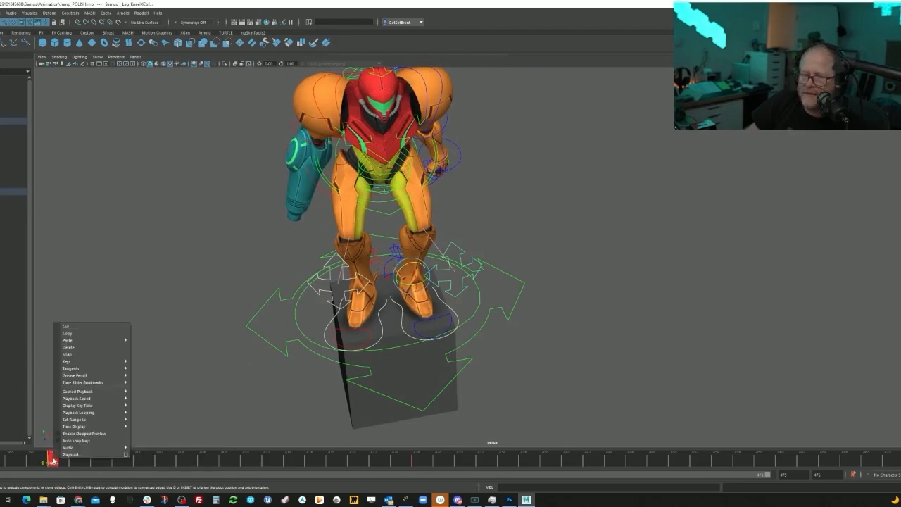
click(79, 334)
mouse_move(66, 463)
mouse_down()
mouse_move(266, 459)
mouse_move(223, 465)
mouse_move(235, 466)
mouse_up()
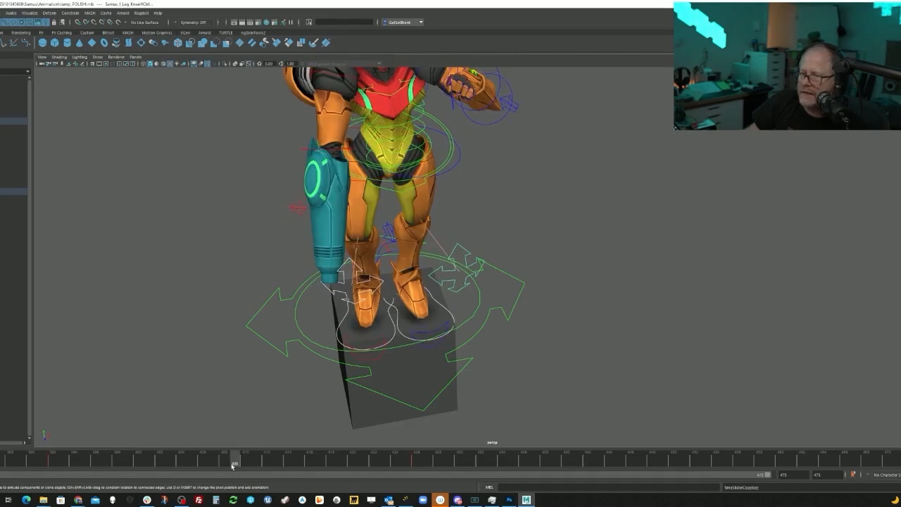
alt+drag(319, 392, 394, 375)
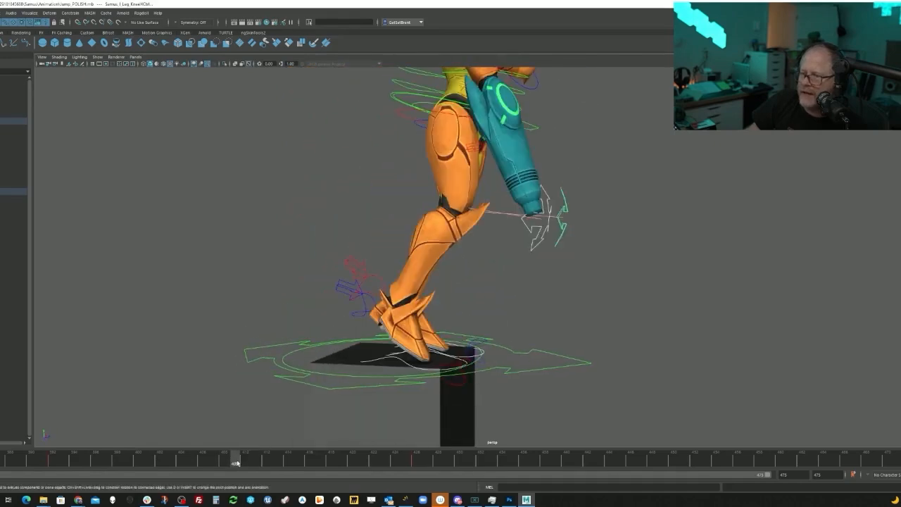
right_click(239, 464)
mouse_move(262, 342)
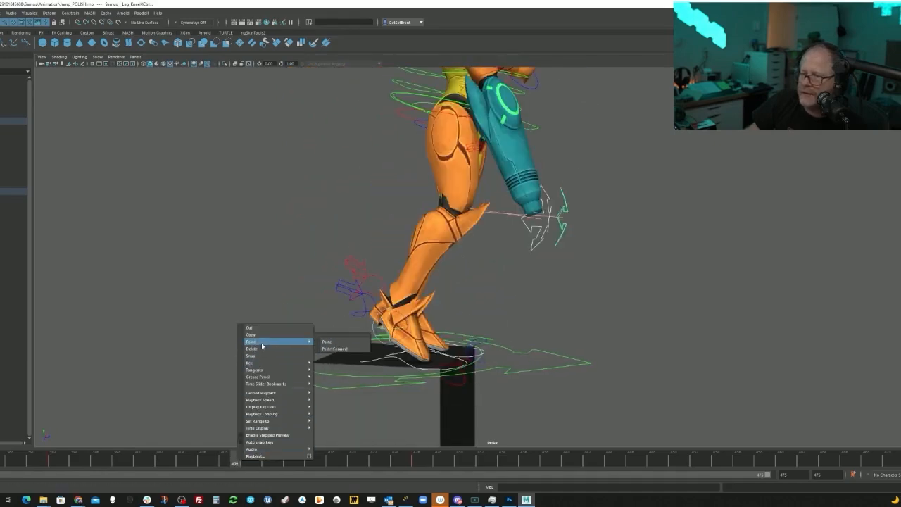
click(335, 343)
alt+drag(398, 351, 331, 363)
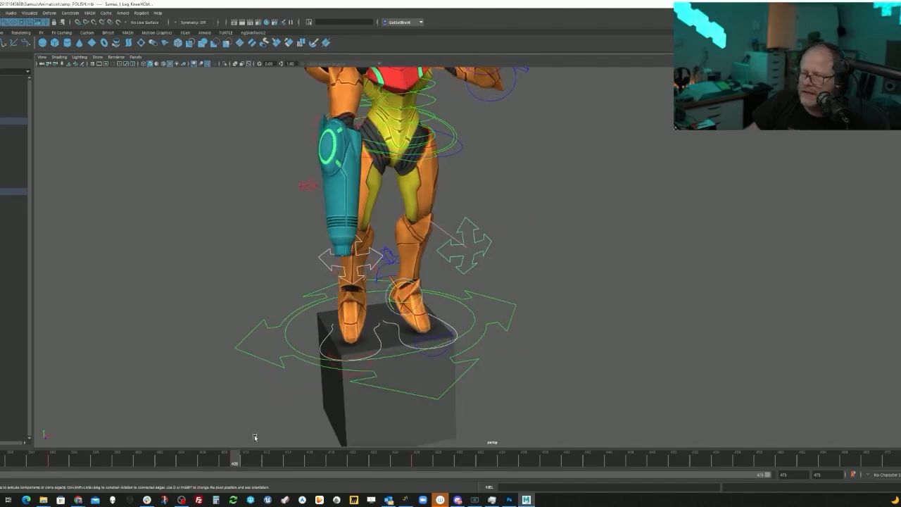
- Copy the foot and knee keys from the standing pose before frame 392, comparing foot placement with frames 392 and 409
mouse_move(233, 464)
mouse_down()
mouse_move(7, 465)
mouse_move(225, 465)
mouse_move(128, 466)
mouse_up()
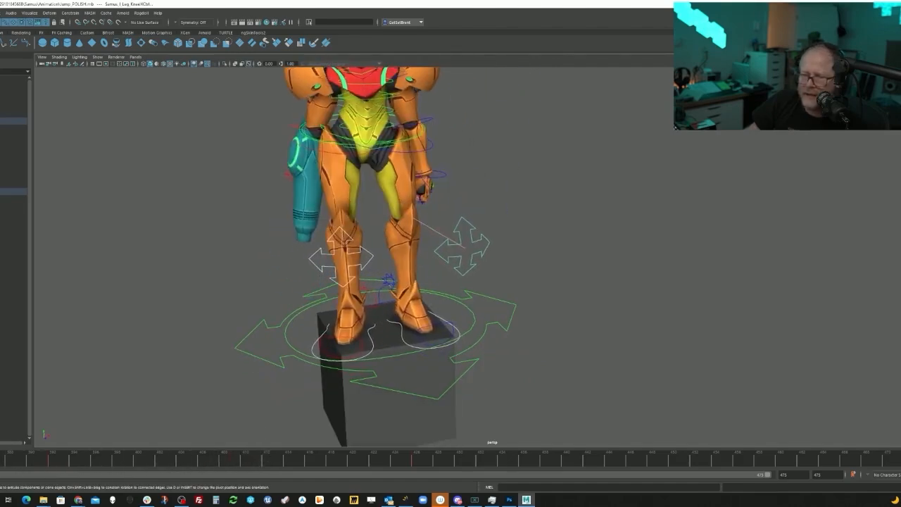
click(52, 459)
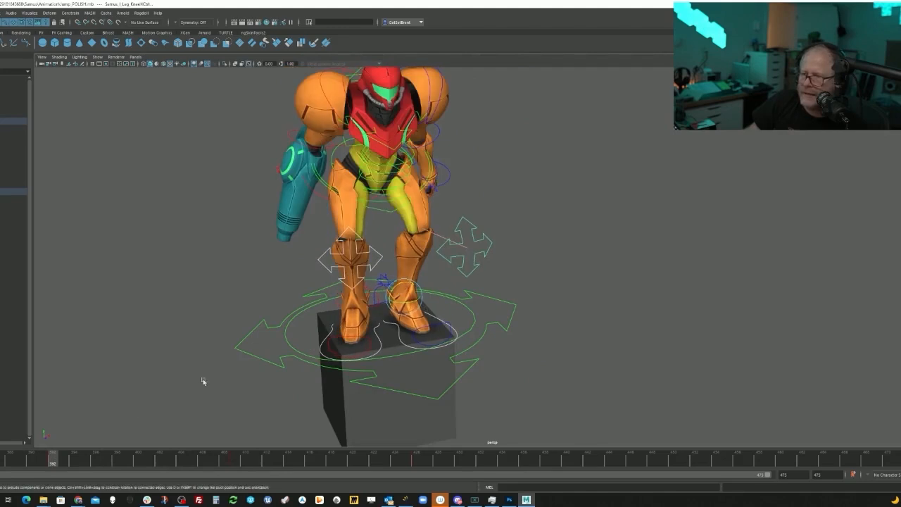
alt+drag(203, 380, 277, 346)
alt+middle_drag(277, 345, 281, 365)
drag(52, 459, 0, 461)
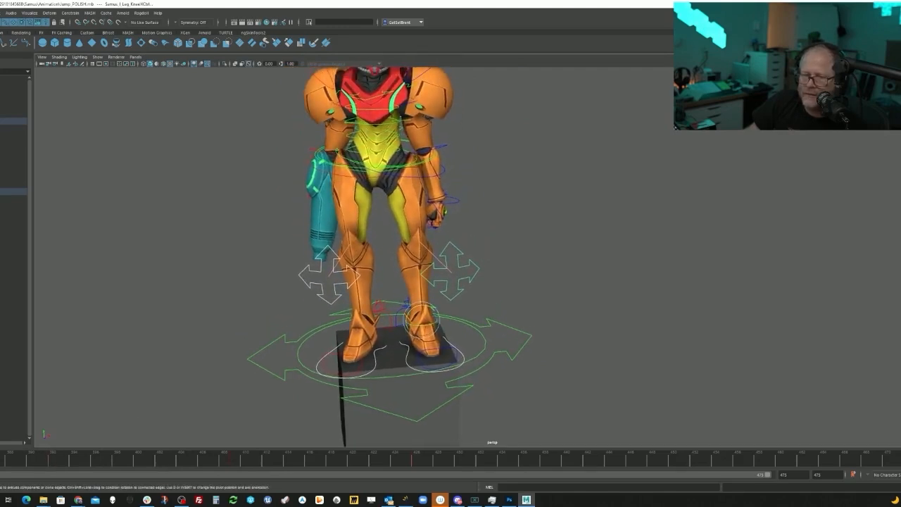
alt+middle_drag(278, 361, 281, 364)
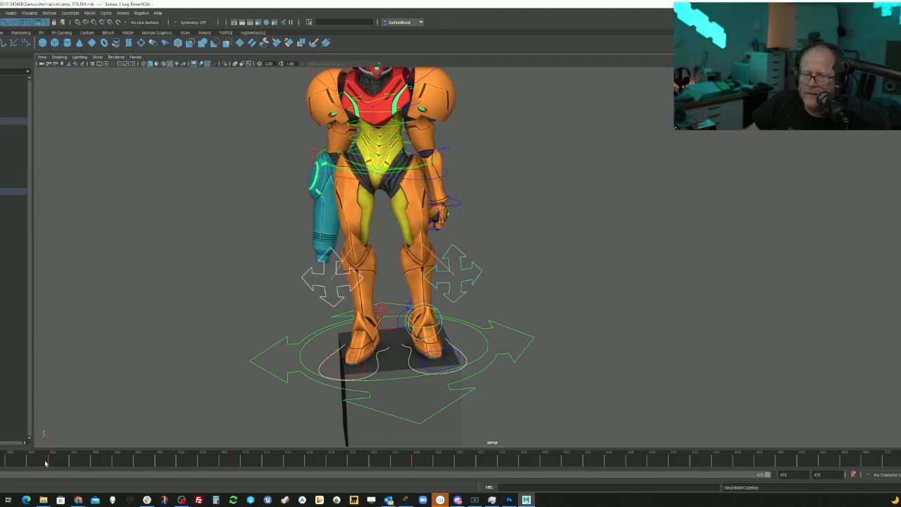
drag(45, 462, 52, 462)
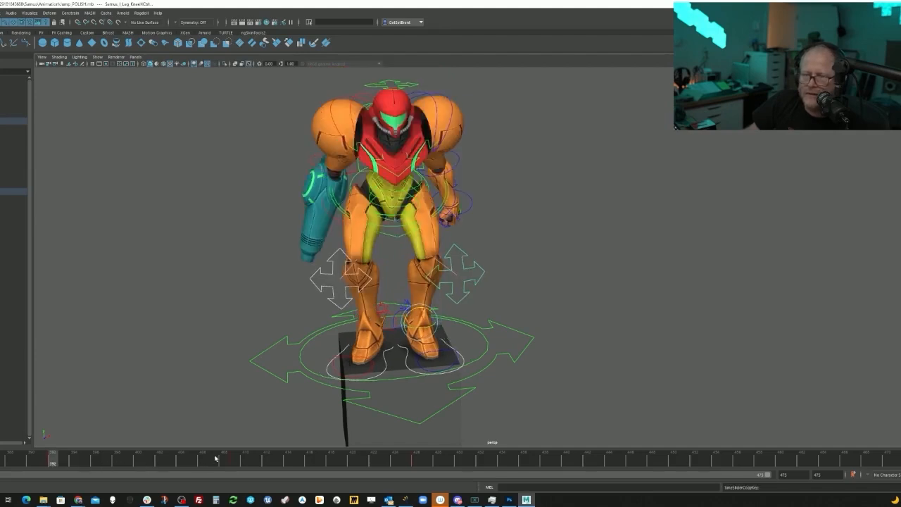
drag(236, 462, 225, 464)
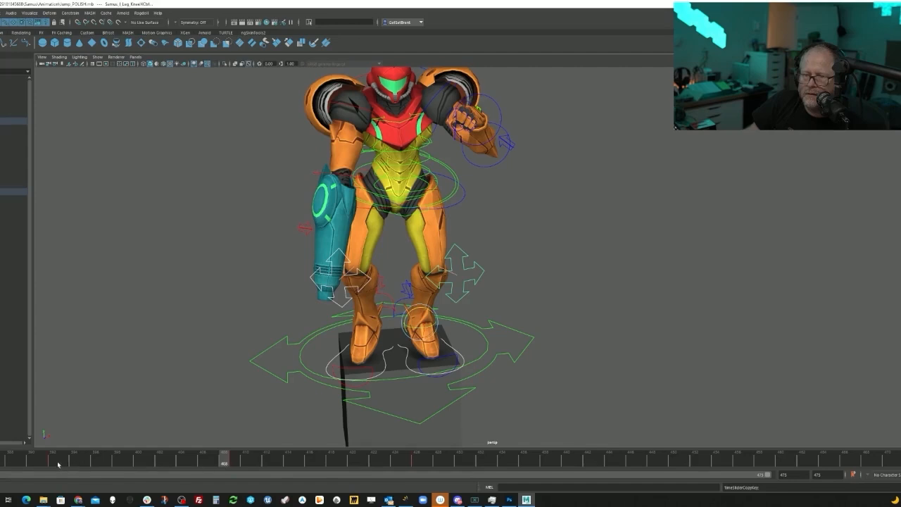
click(56, 461)
click(233, 461)
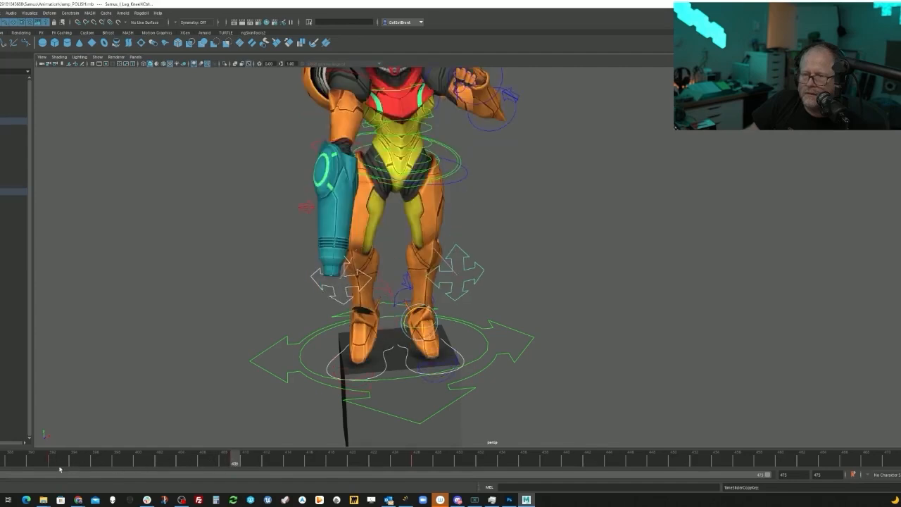
click(53, 462)
click(49, 461)
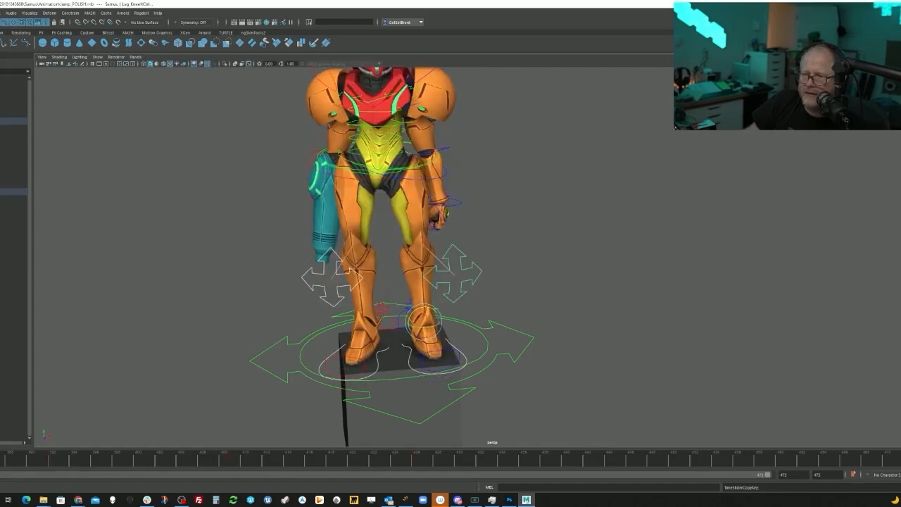
- Paste the standing pose's foot and knee keys at frame 392 and at frame 409
click(52, 461)
right_click(53, 462)
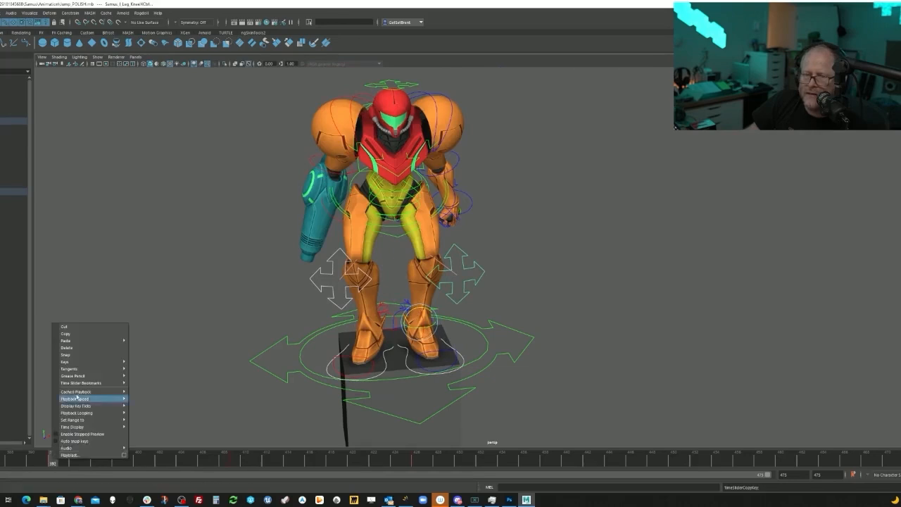
mouse_move(91, 341)
click(141, 341)
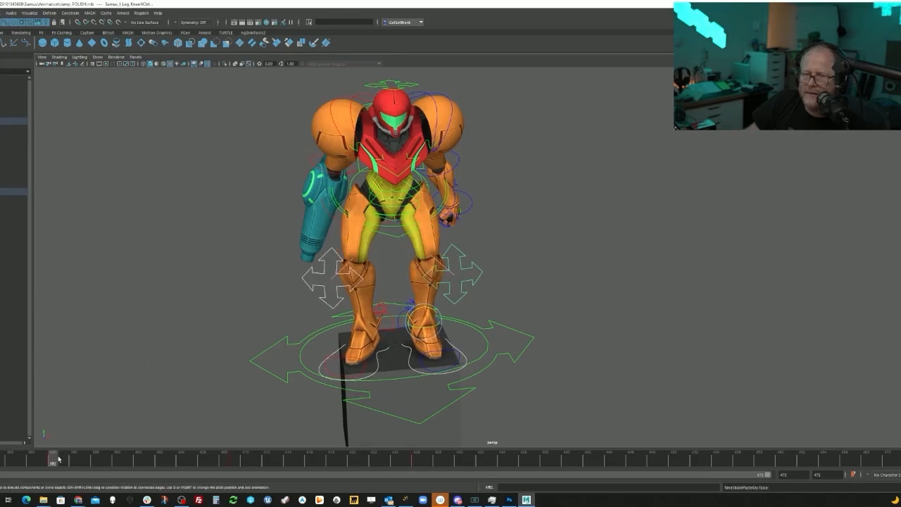
click(234, 461)
right_click(235, 461)
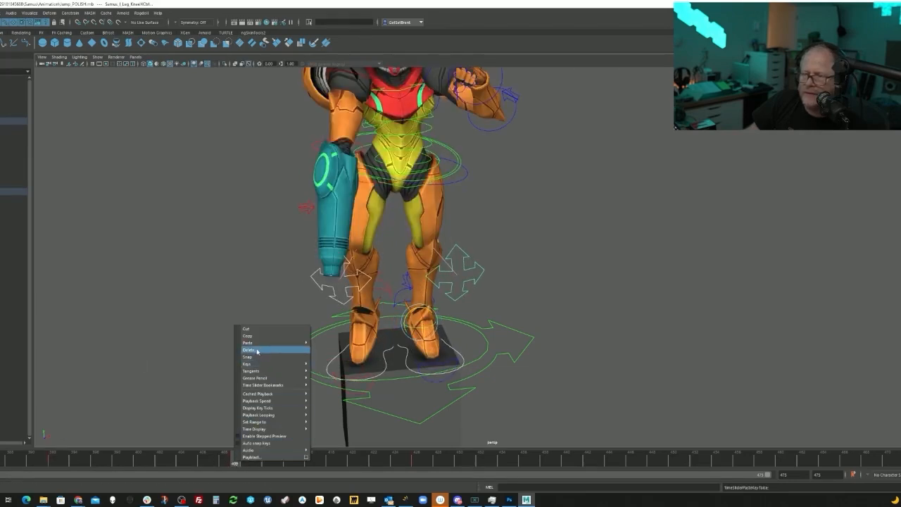
mouse_move(262, 342)
click(323, 342)
- Scrub from the stance through takeoff and the flight pose at frame 426 to the landing crouch at frame 442
click(95, 461)
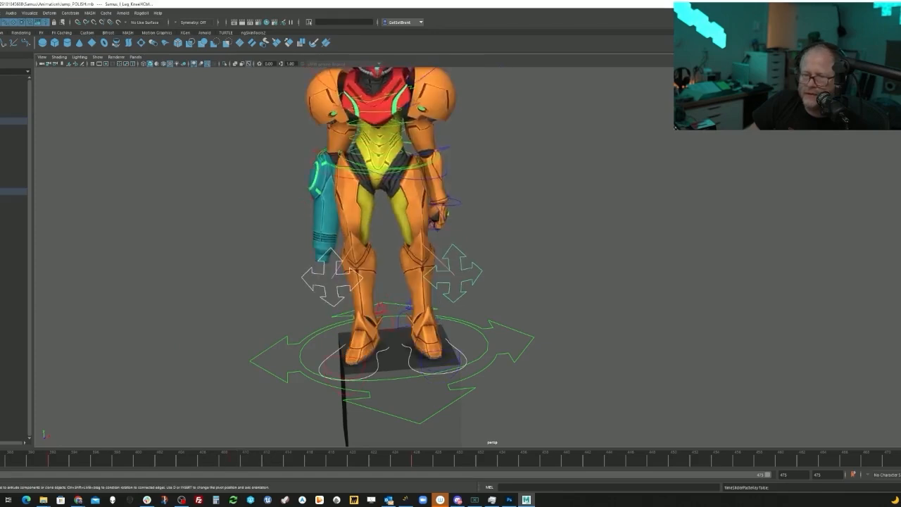
drag(107, 453, 245, 456)
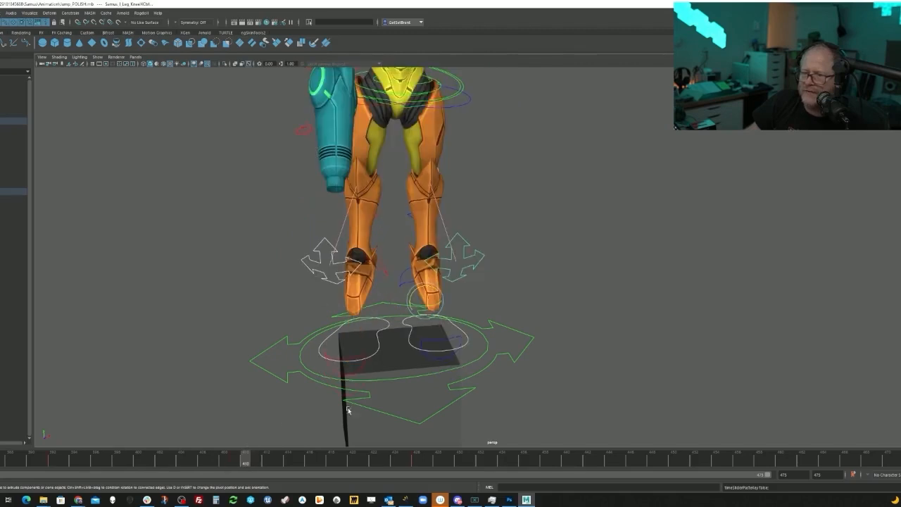
alt+middle_drag(416, 431, 298, 432)
drag(243, 458, 308, 459)
alt+middle_drag(296, 303, 383, 348)
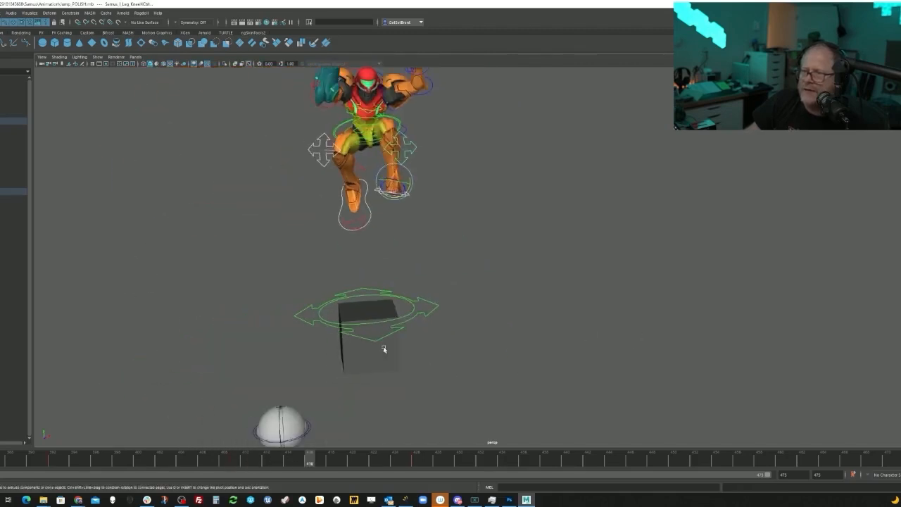
drag(250, 459, 416, 458)
alt+middle_drag(478, 401, 564, 360)
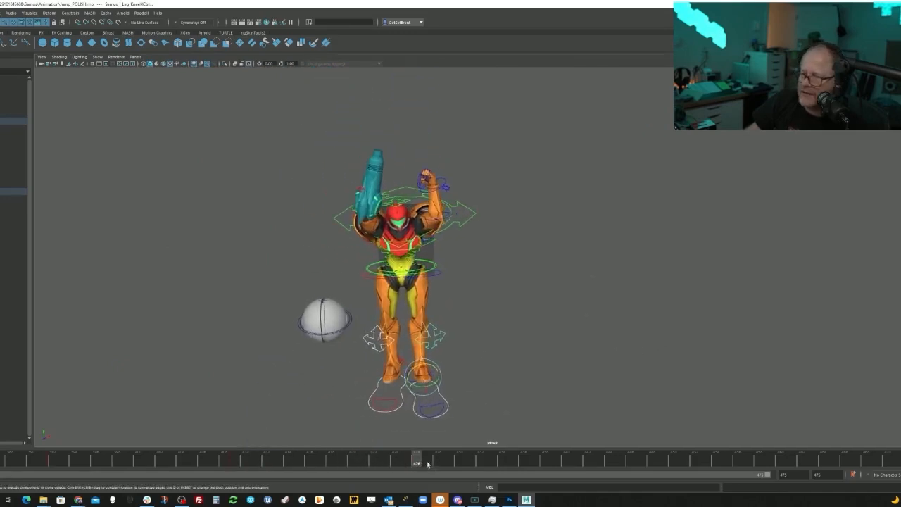
drag(416, 461, 588, 459)
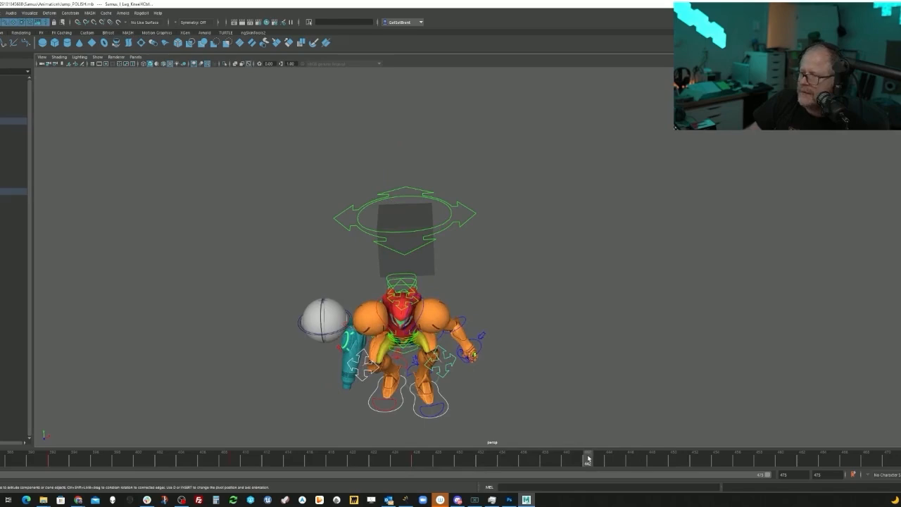
alt+drag(556, 331, 432, 386)
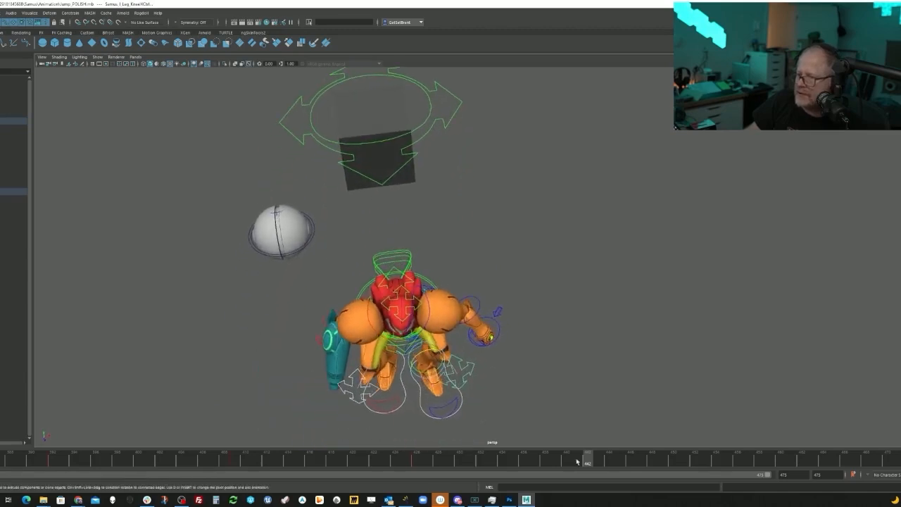
- Rotate the upper spine control at frame 441 so the torso twists and tilts its shoulders in the landing crouch
mouse_move(577, 462)
mouse_down()
mouse_move(308, 459)
mouse_move(547, 446)
mouse_move(590, 461)
mouse_move(460, 462)
mouse_up()
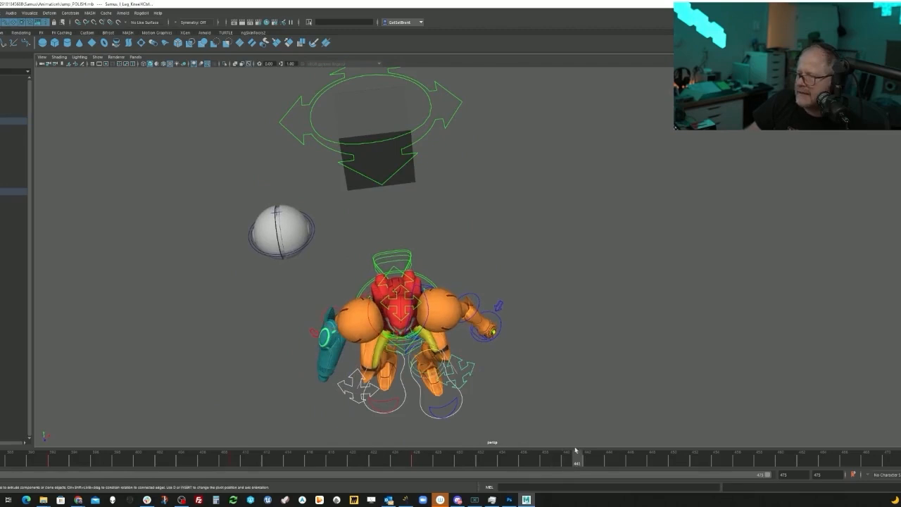
alt+drag(521, 416, 472, 394)
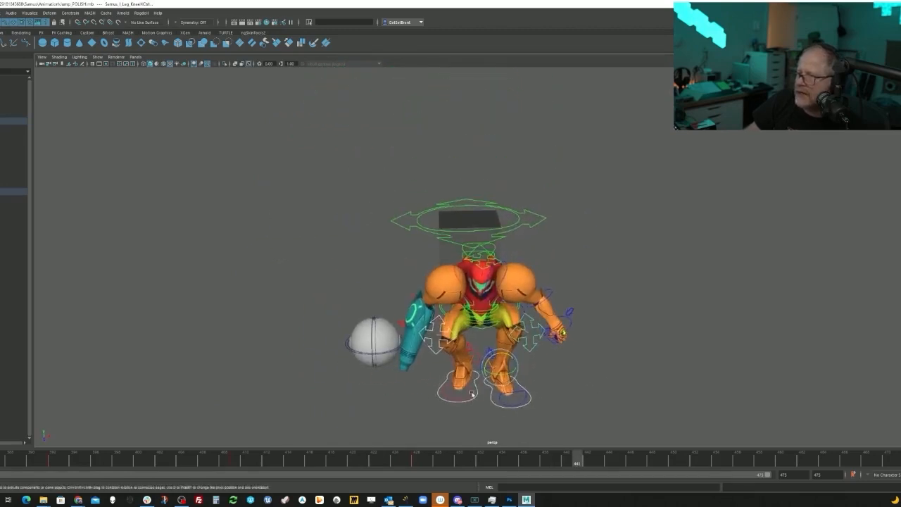
alt+right_drag(472, 395, 570, 350)
alt+drag(510, 325, 498, 318)
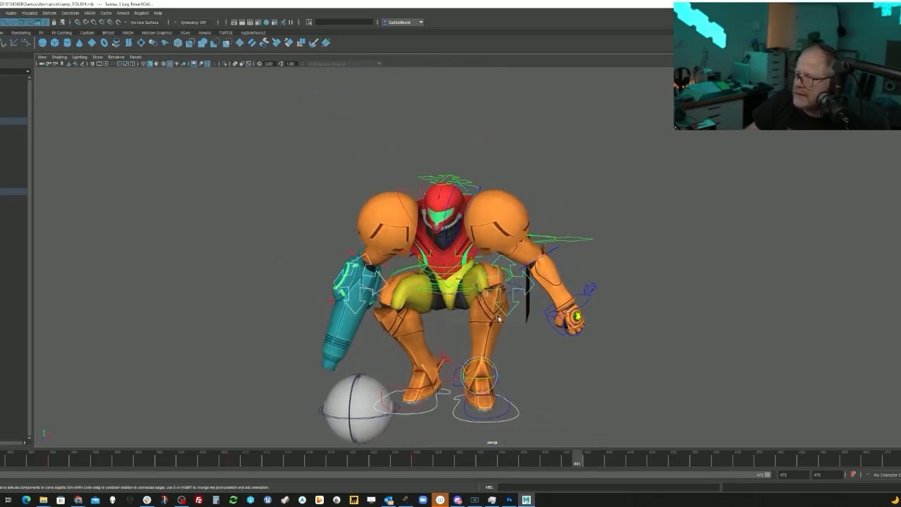
alt+drag(452, 271, 421, 275)
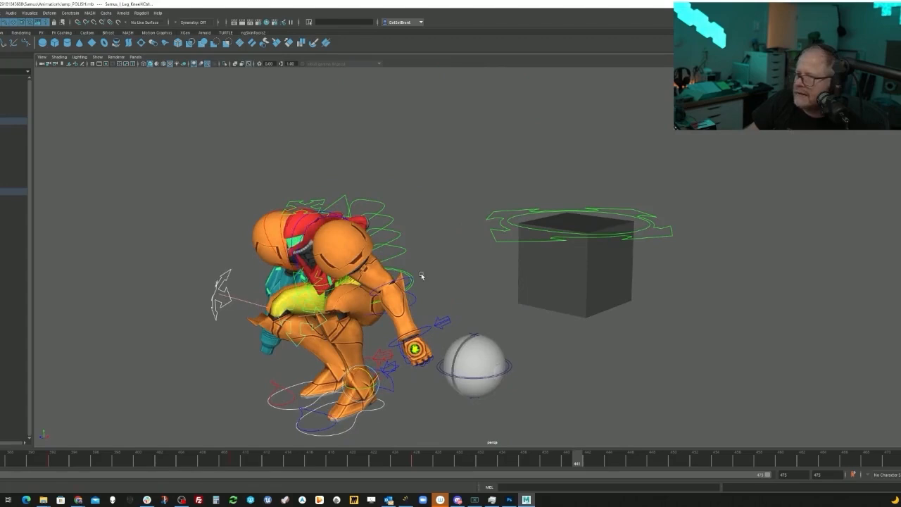
click(319, 278)
alt+drag(319, 279, 434, 335)
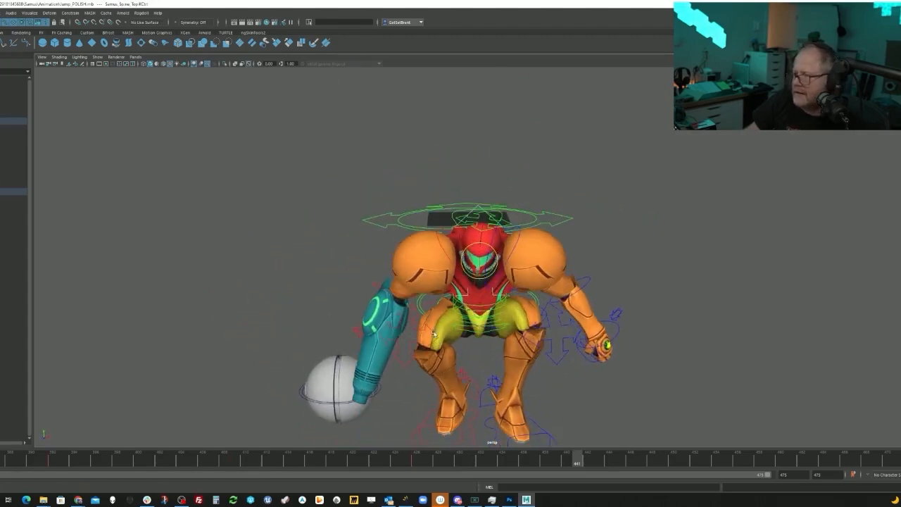
drag(479, 271, 478, 268)
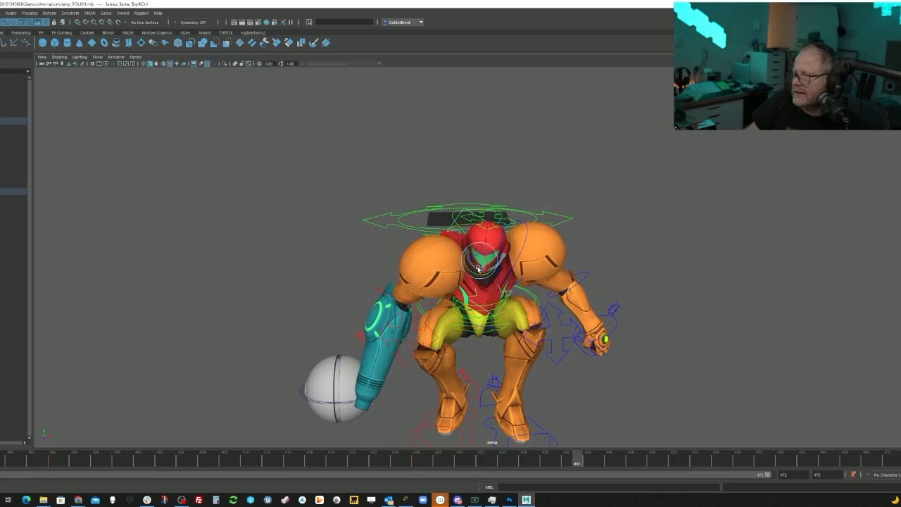
alt+middle_drag(540, 325, 542, 321)
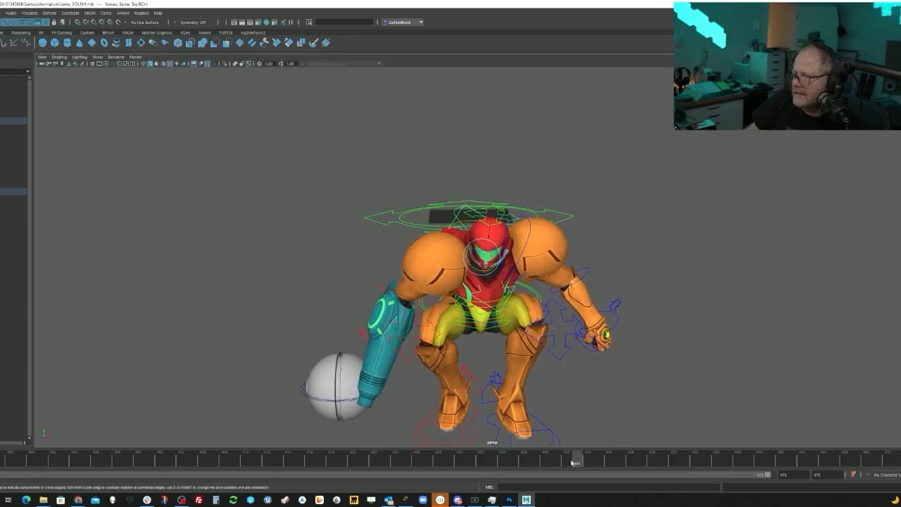
- Scrub between the frames around the flight pose at 426 and the landing crouch at 441 to compare the body poses
drag(572, 463, 420, 465)
alt+middle_drag(524, 314, 486, 362)
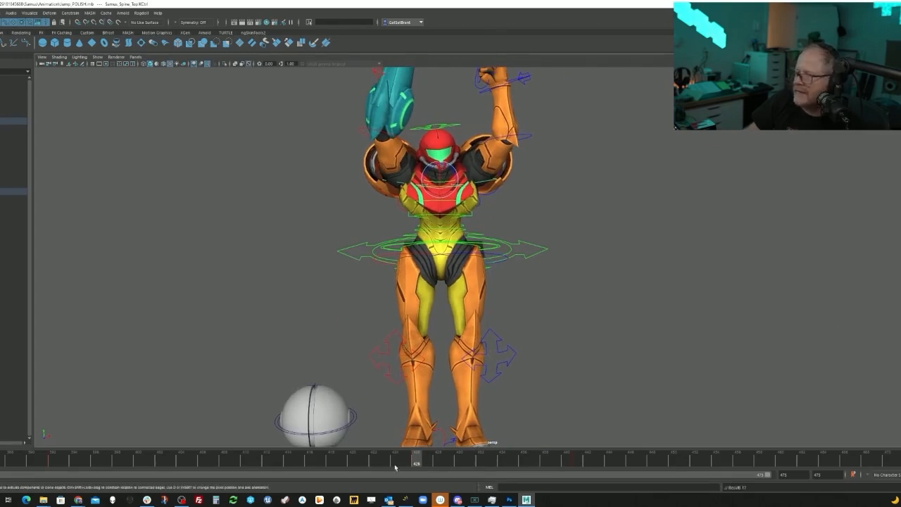
mouse_move(419, 461)
mouse_down()
mouse_move(624, 468)
mouse_move(352, 465)
mouse_move(543, 465)
mouse_move(392, 477)
mouse_up()
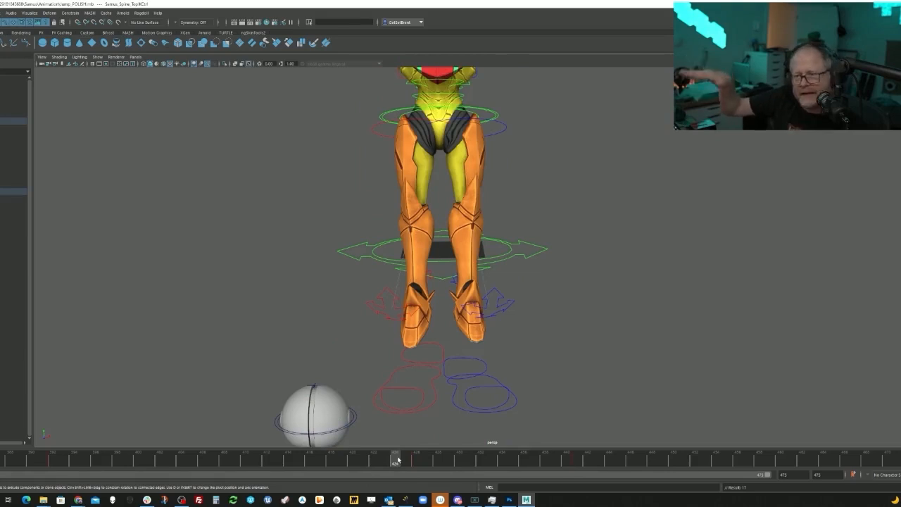
drag(393, 460, 331, 456)
alt+middle_drag(446, 395, 416, 452)
click(412, 458)
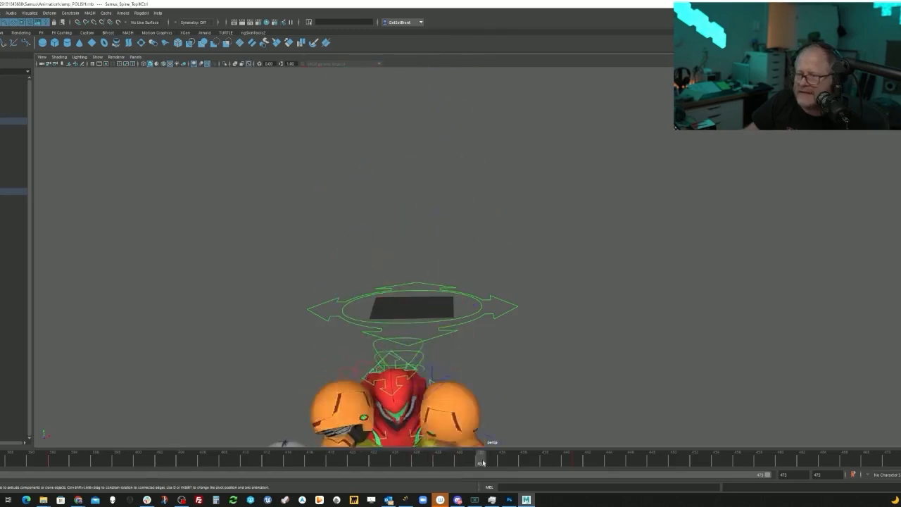
click(578, 459)
alt+middle_drag(560, 368, 557, 298)
alt+middle_drag(465, 342, 476, 342)
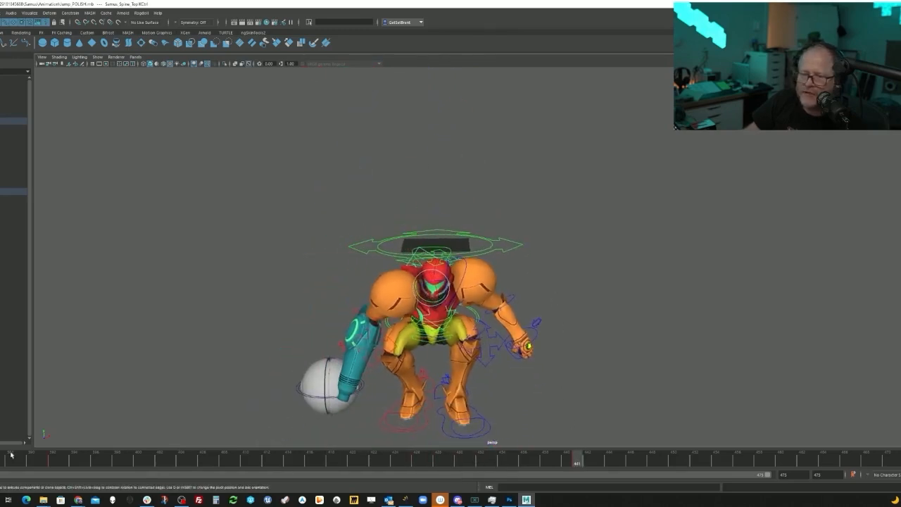
- Scrub from the stance at frame 392 through takeoff at frame 409 to the landing crouch at frame 447
drag(10, 458, 49, 461)
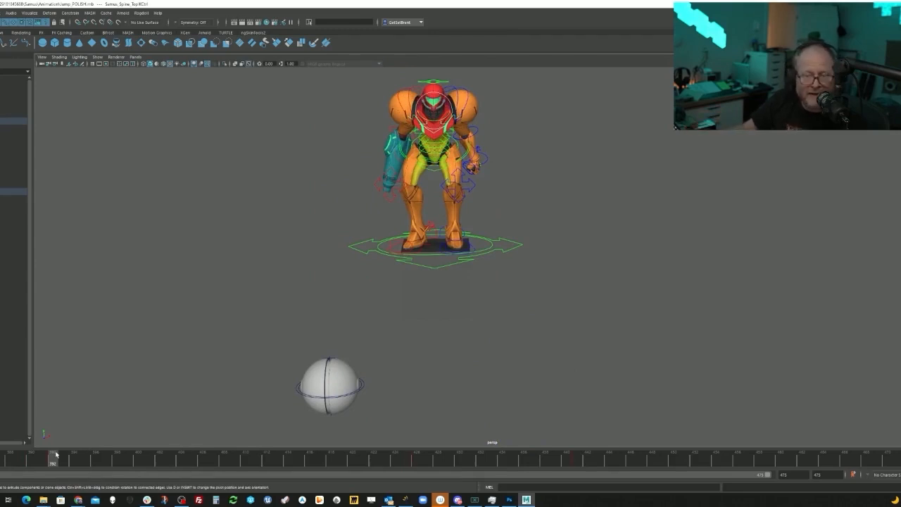
drag(30, 449, 237, 470)
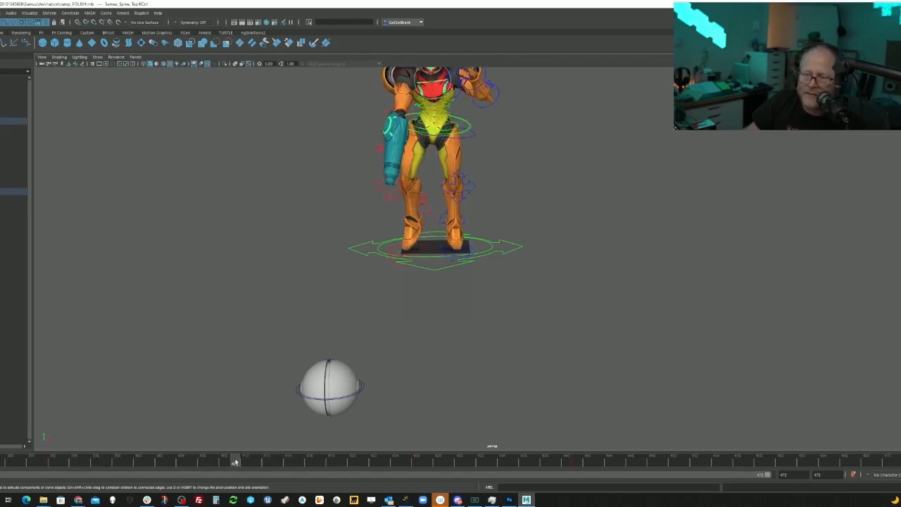
alt+drag(296, 367, 447, 170)
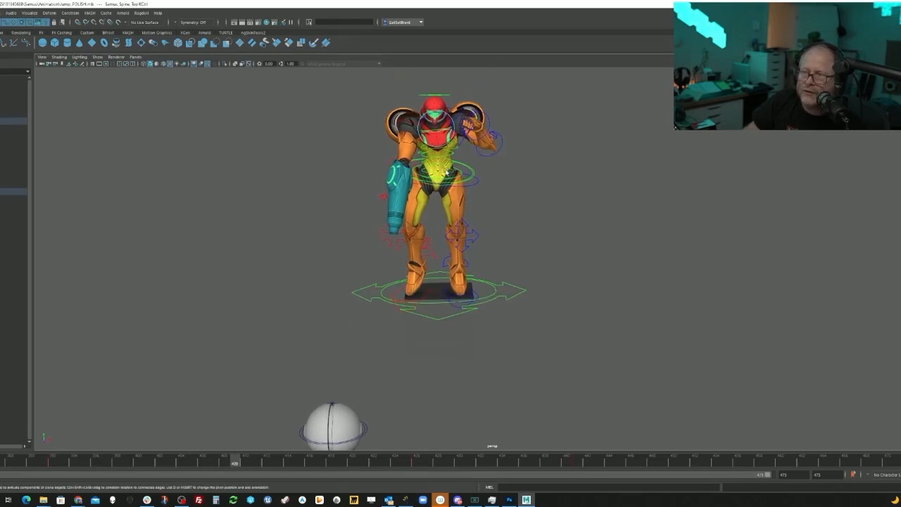
drag(245, 459, 640, 461)
alt+middle_drag(563, 420, 498, 328)
mouse_move(497, 328)
alt+mouse_down()
mouse_move(525, 331)
mouse_move(498, 341)
alt+mouse_up()
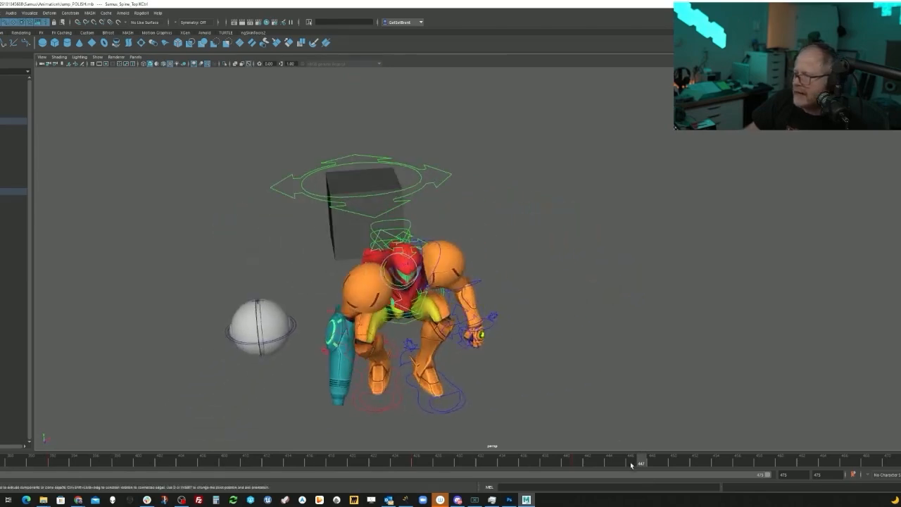
- Rotate the left clavicle and left shoulder FK controls at frame 441 to repose the arm in the landing crouch
drag(632, 464, 567, 461)
alt+drag(579, 429, 454, 382)
alt+right_drag(453, 382, 493, 375)
alt+drag(493, 375, 470, 374)
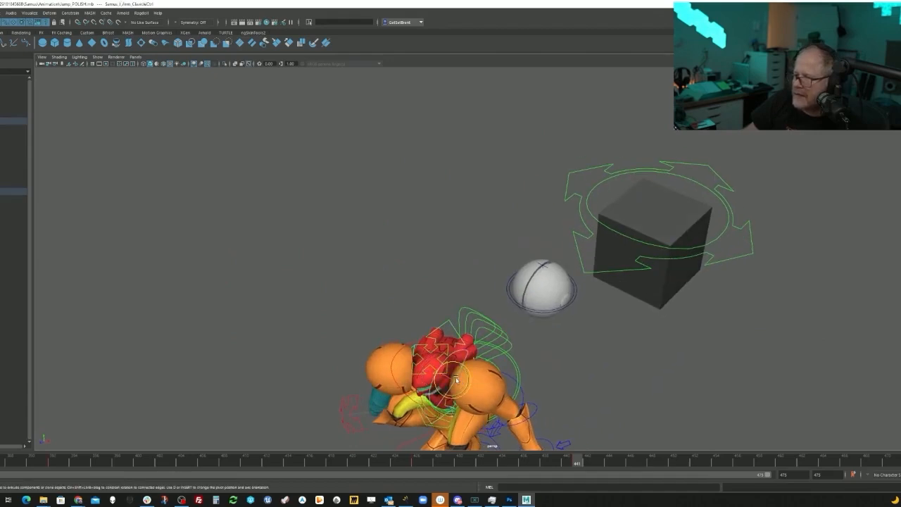
drag(457, 394, 524, 377)
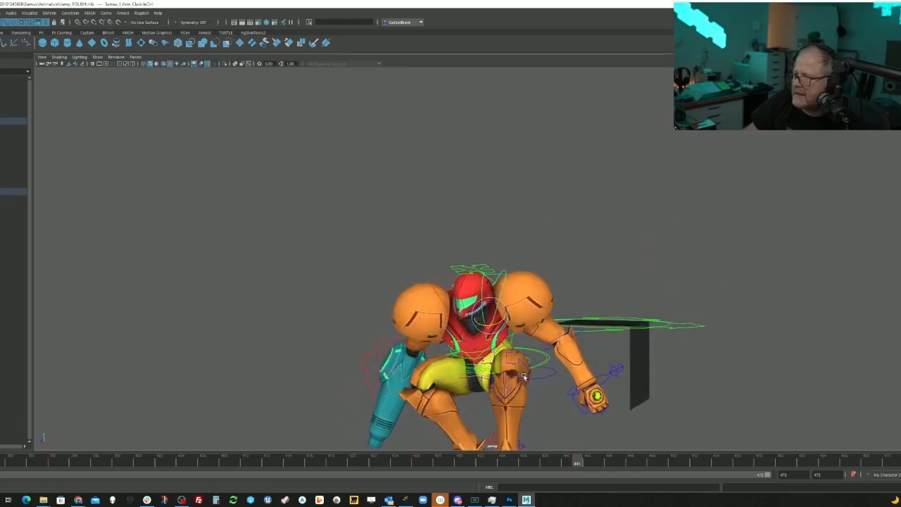
alt+drag(501, 331, 384, 324)
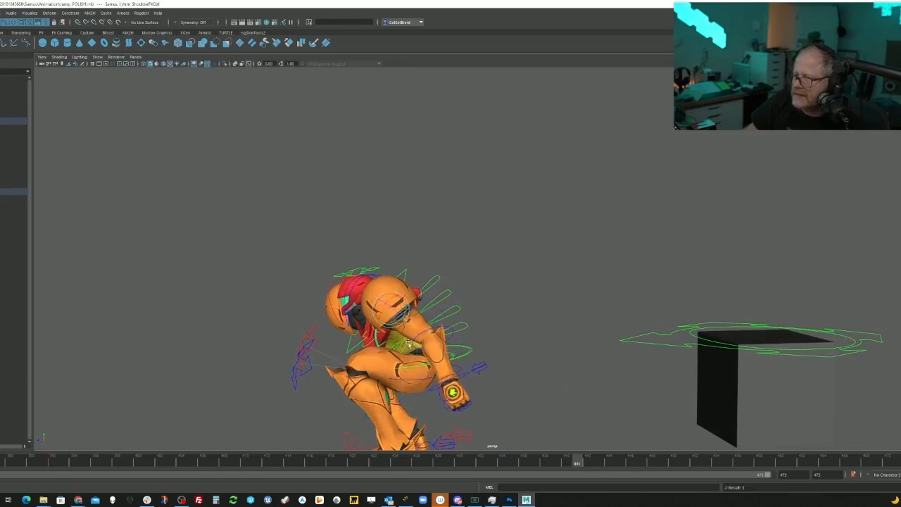
alt+drag(408, 343, 463, 343)
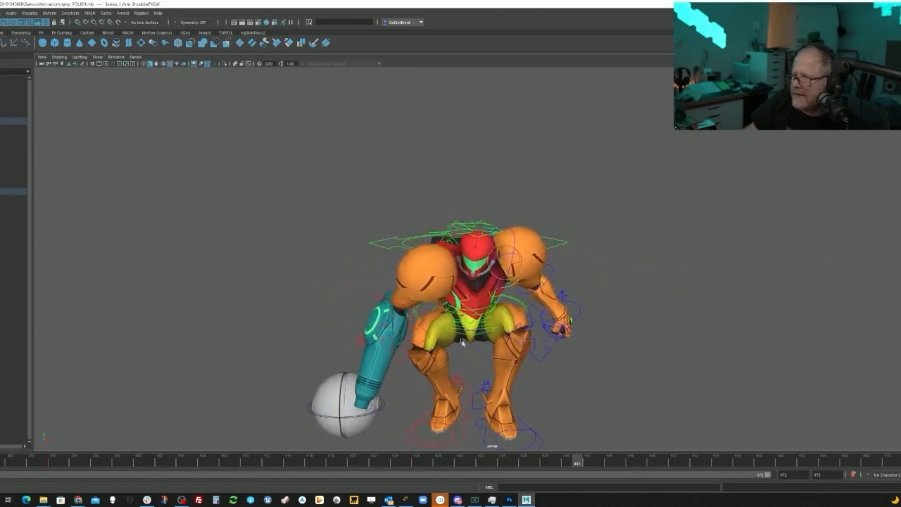
- Select the root control and inspect the landing crouch around frames 440 and 441 from several angles
mouse_move(567, 458)
mouse_down()
mouse_move(447, 460)
mouse_move(736, 451)
mouse_move(501, 458)
mouse_move(584, 462)
mouse_up()
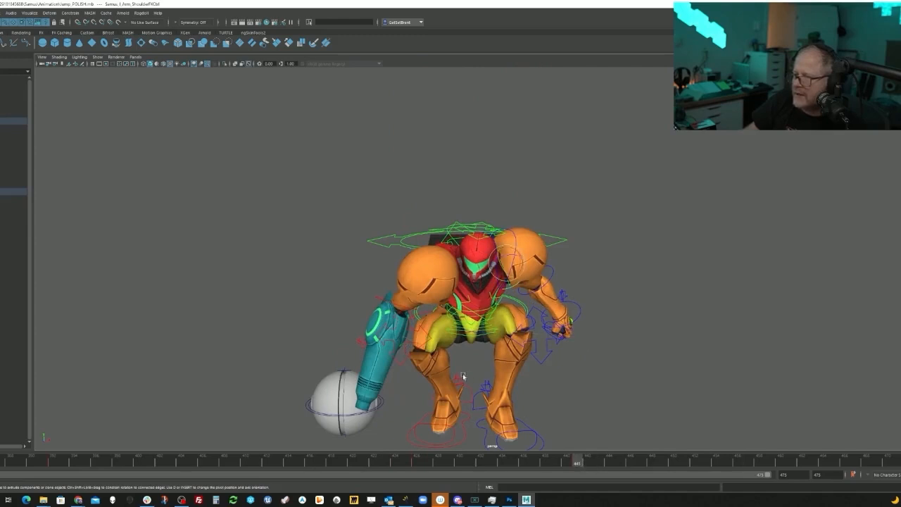
alt+drag(463, 377, 458, 387)
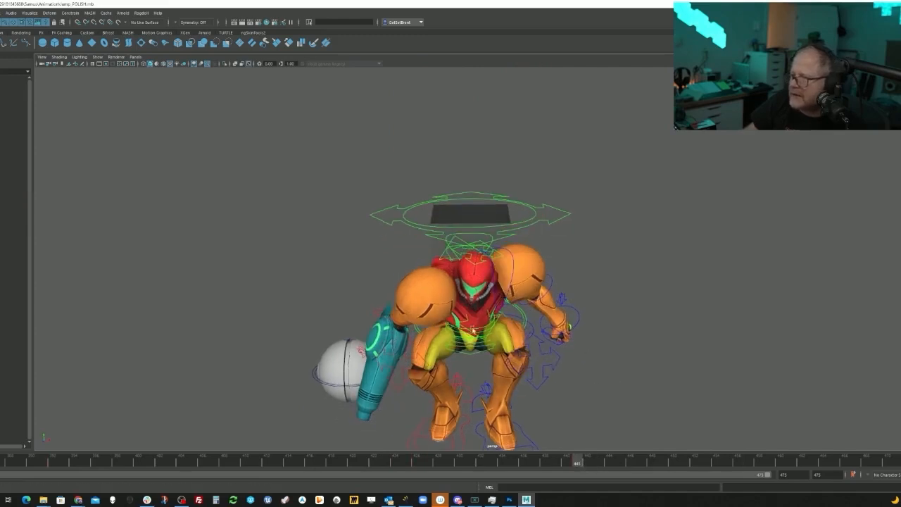
alt+drag(474, 329, 501, 353)
alt+drag(622, 362, 601, 362)
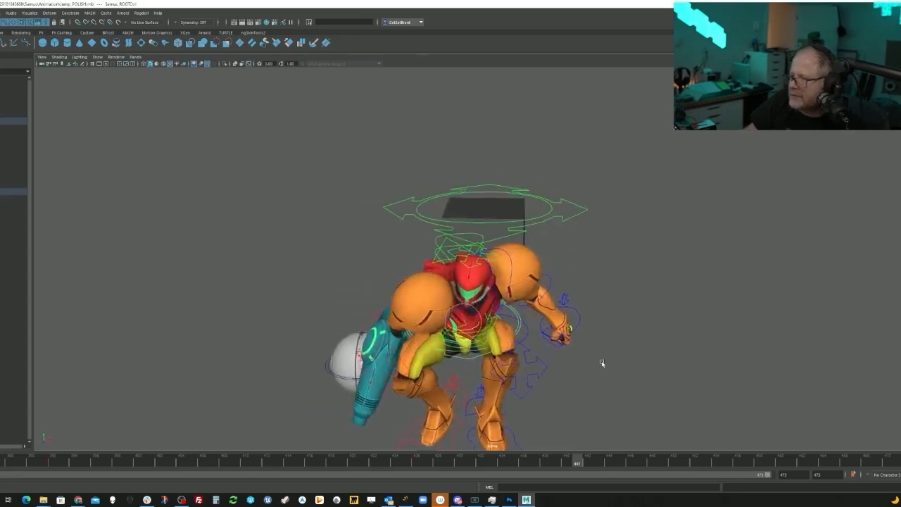
alt+right_drag(601, 362, 740, 371)
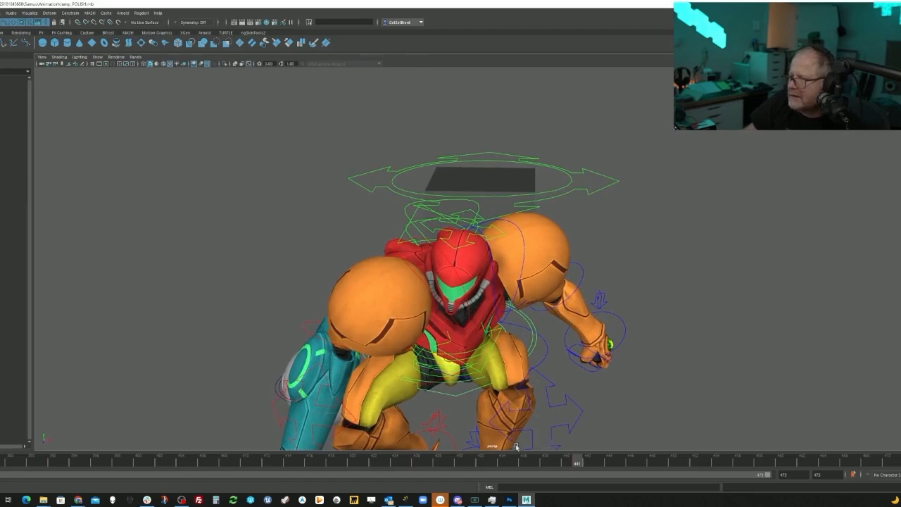
mouse_move(542, 461)
mouse_down()
mouse_move(553, 461)
mouse_move(459, 461)
mouse_move(574, 464)
mouse_move(567, 462)
mouse_up()
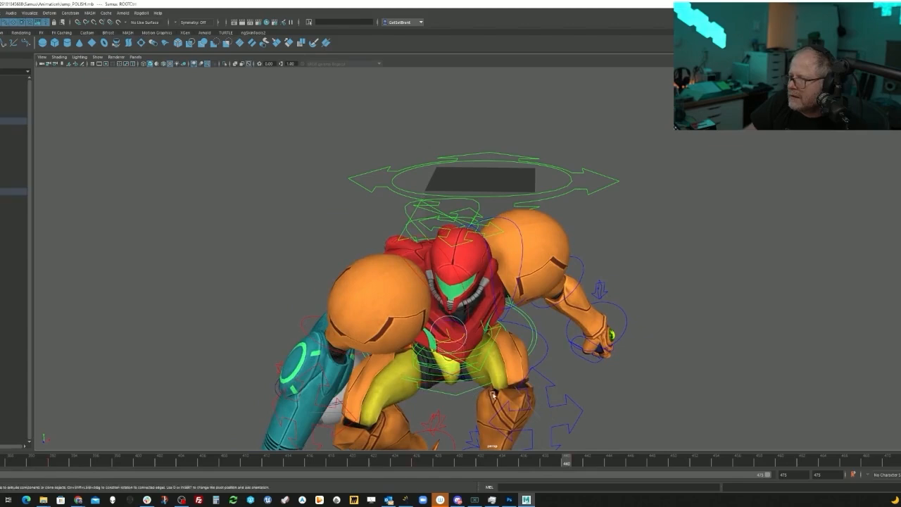
alt+drag(493, 395, 486, 393)
- Select the secondary root control and step through its keys around the flight pose at frame 426
drag(539, 463, 396, 465)
alt+middle_drag(474, 240, 500, 401)
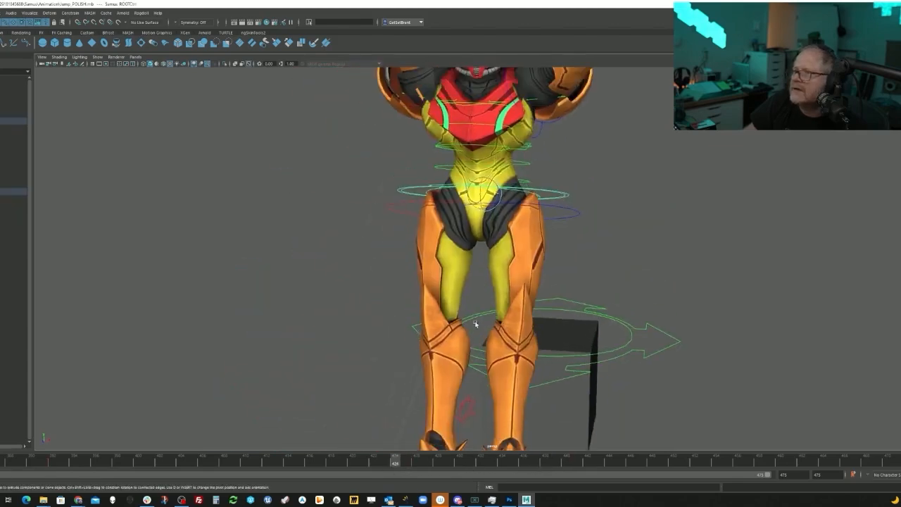
alt+drag(475, 324, 468, 344)
key(Down)
key(alt+period)
key(alt+period)
key(alt+period)
key(alt+period)
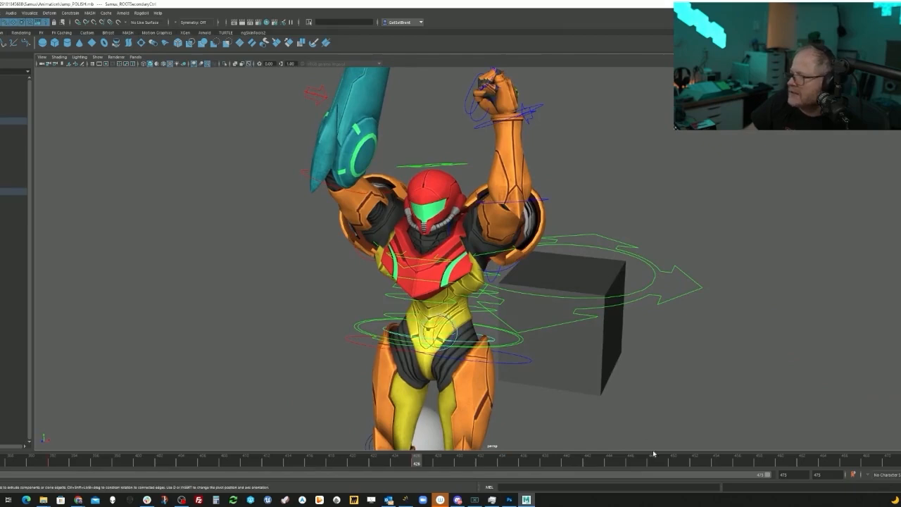
- Select all of Samus's rig controls and compare the landing crouch at frame 441 with the flight pose at frame 426
key(ctrl+shift+a)
click(577, 465)
alt+middle_drag(599, 419, 598, 249)
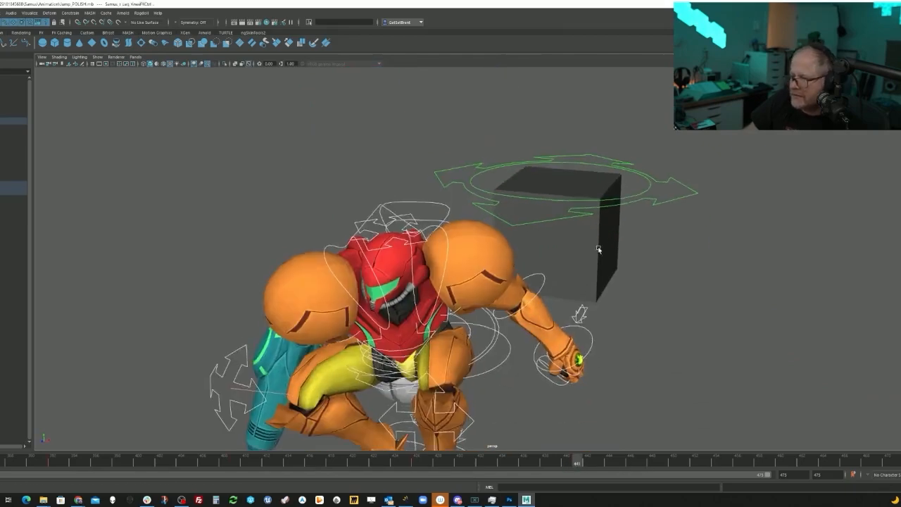
alt+right_drag(598, 249, 515, 271)
alt+drag(515, 272, 521, 279)
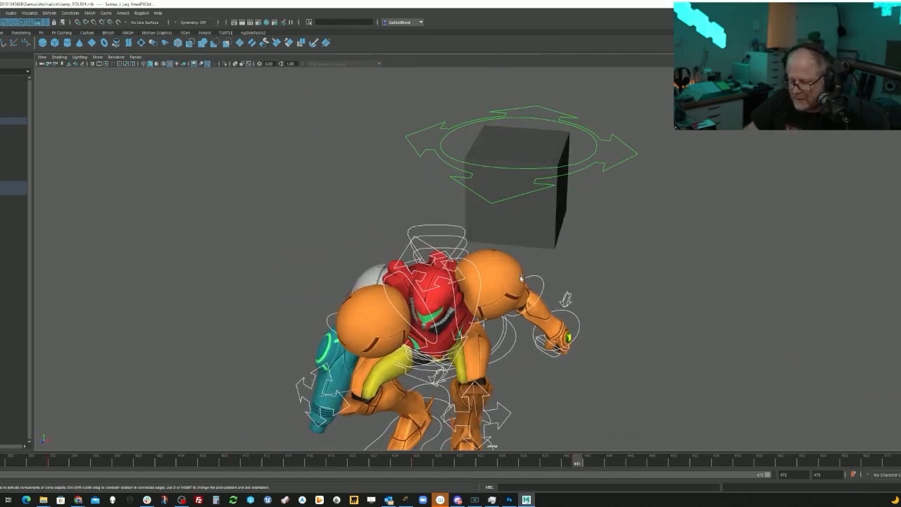
click(415, 461)
alt+drag(499, 413, 505, 389)
- Rotate the upper spine control at frame 441 again, bringing the cannon-side shoulder down and forward in the landing crouch
drag(366, 466, 573, 459)
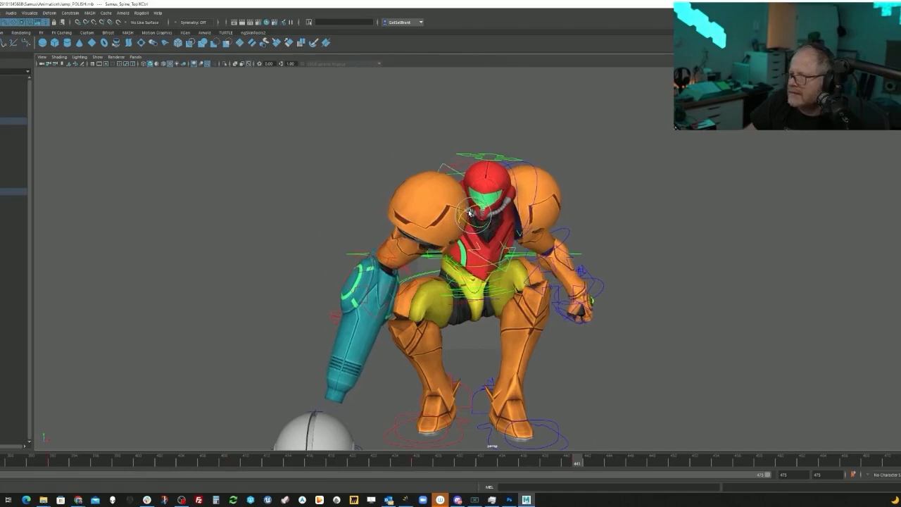
alt+drag(518, 261, 482, 294)
alt+drag(453, 224, 512, 324)
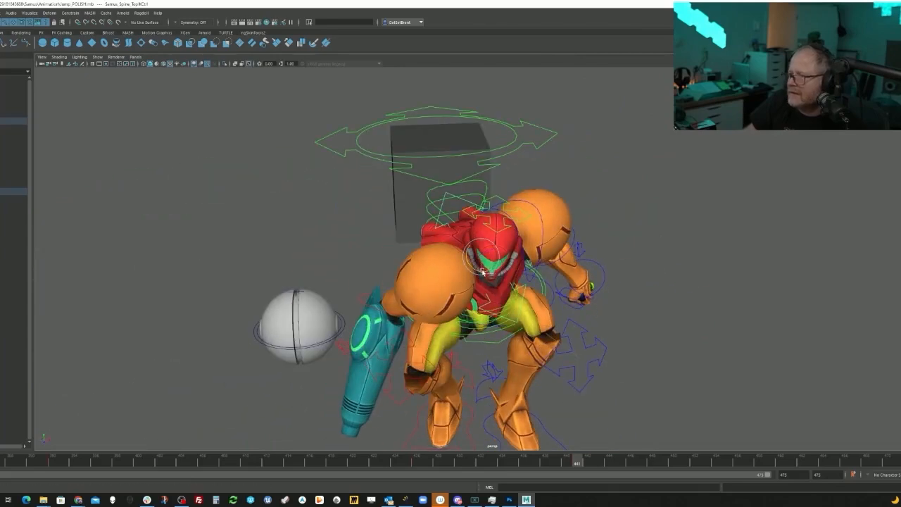
alt+drag(483, 271, 638, 460)
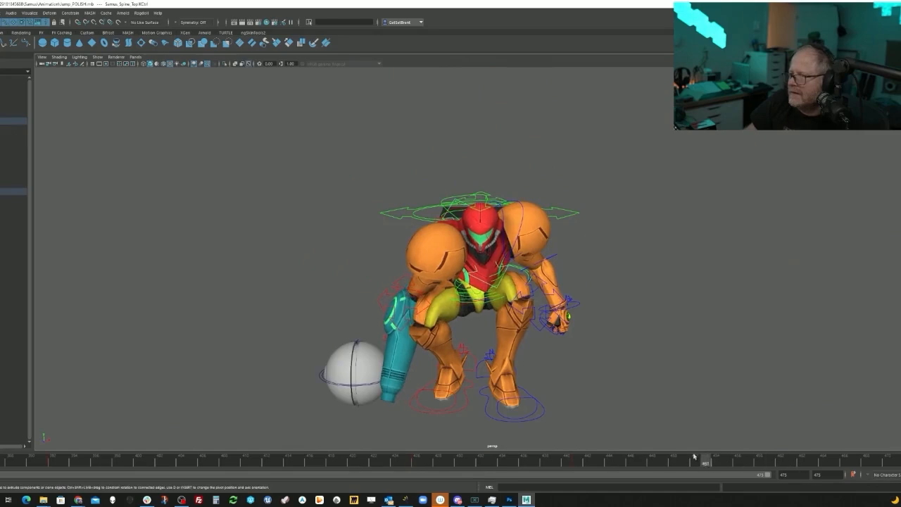
- Scrub back from the settled landing at frame 453 through frame 437 to the flight pose at frame 413
drag(694, 458, 663, 459)
alt+drag(612, 416, 507, 409)
click(533, 462)
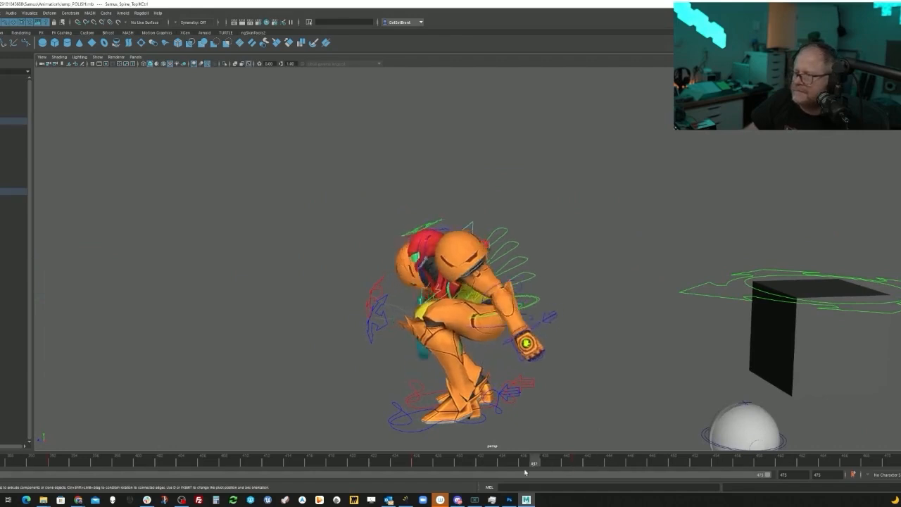
click(277, 463)
- Play the whole jump and examine takeoff, flight and landing from the front and both sides
alt+drag(328, 425, 666, 352)
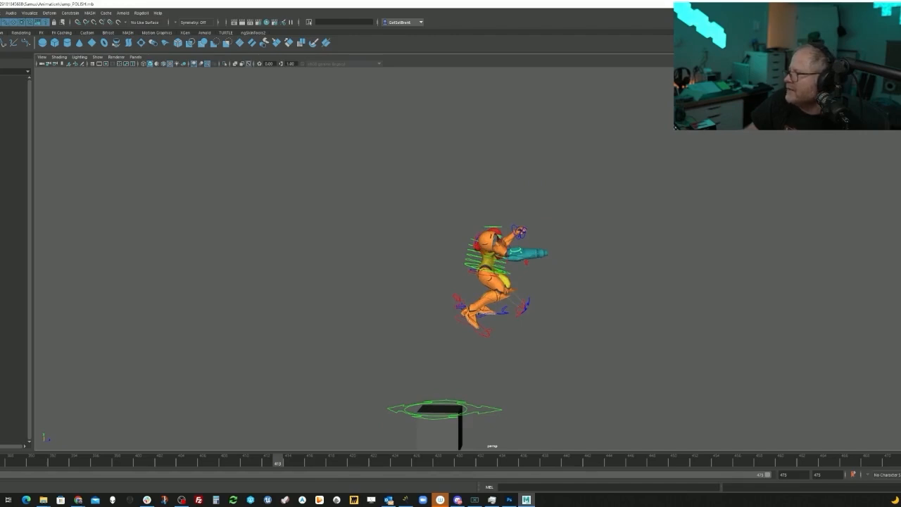
alt+drag(493, 272, 586, 320)
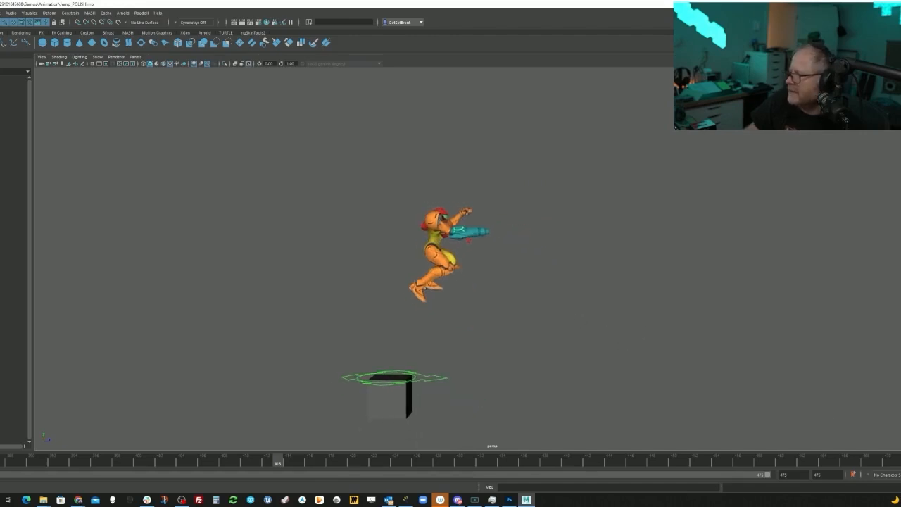
key(.)
alt+drag(749, 395, 640, 362)
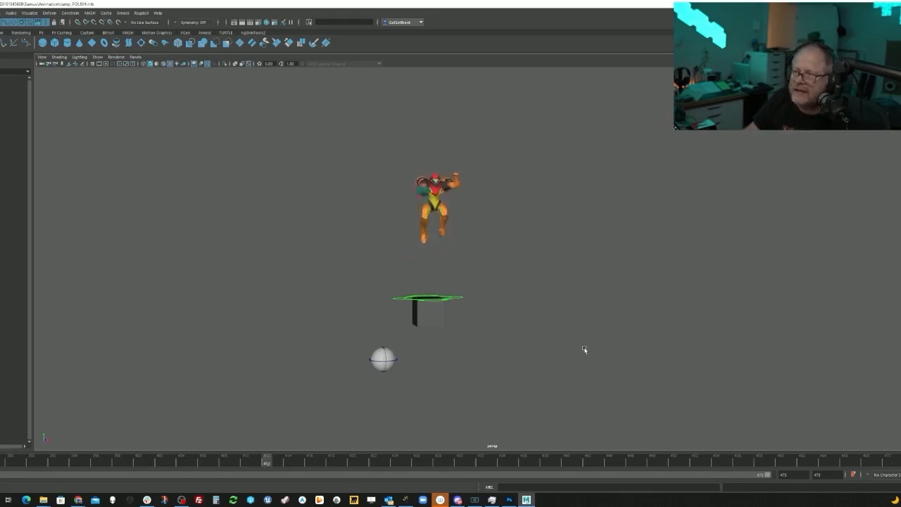
alt+drag(559, 352, 582, 364)
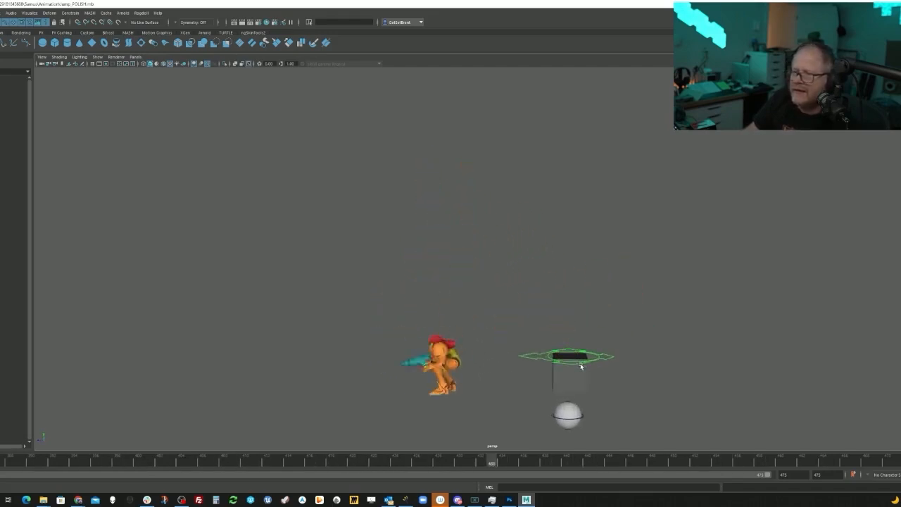
alt+middle_drag(509, 362, 511, 341)
alt+drag(391, 407, 628, 393)
alt+middle_drag(628, 393, 638, 400)
alt+right_drag(638, 399, 624, 388)
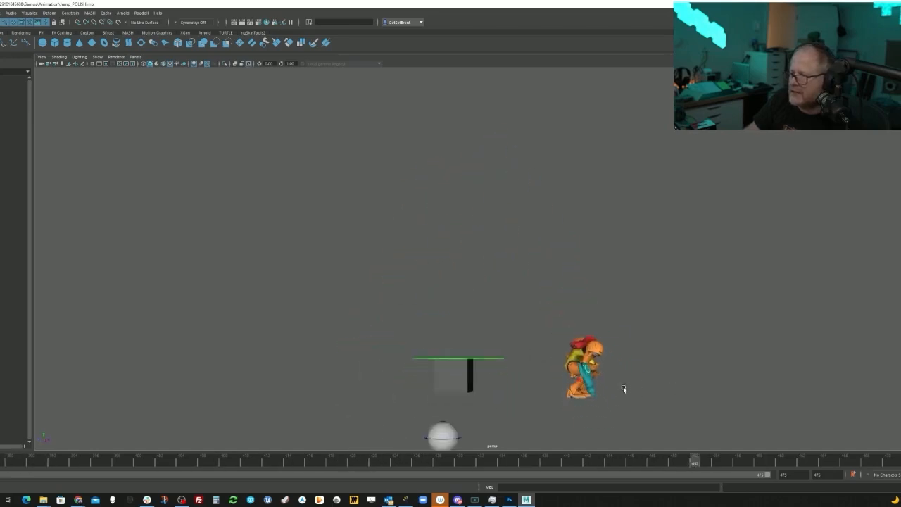
alt+middle_drag(624, 388, 565, 383)
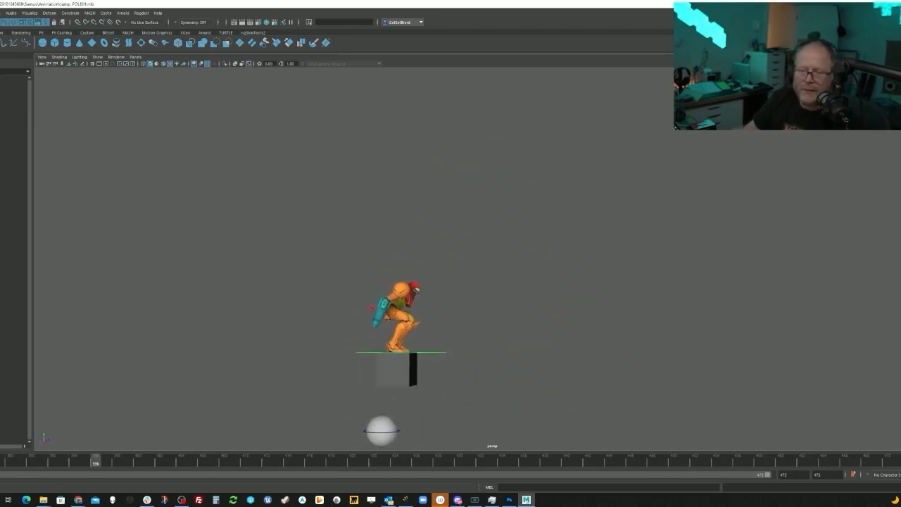